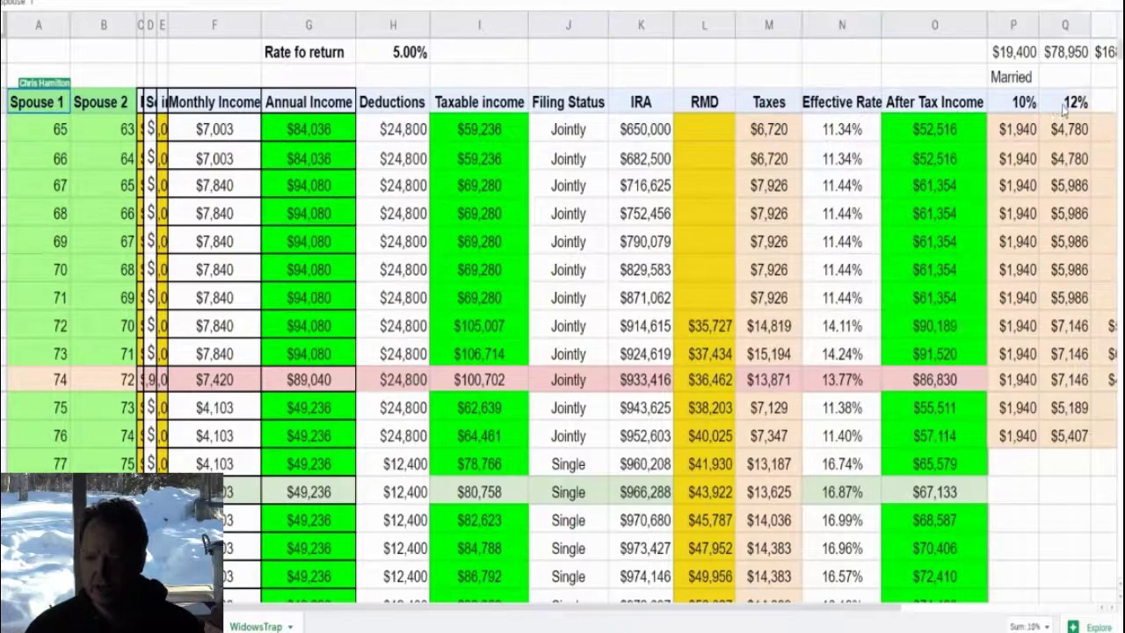
Step: Review the ages in the Spouse 1 and Spouse 2 columns and the Monthly Income and Annual Income amounts beside them
{"action": "left_click", "coordinate": [365, 279]}
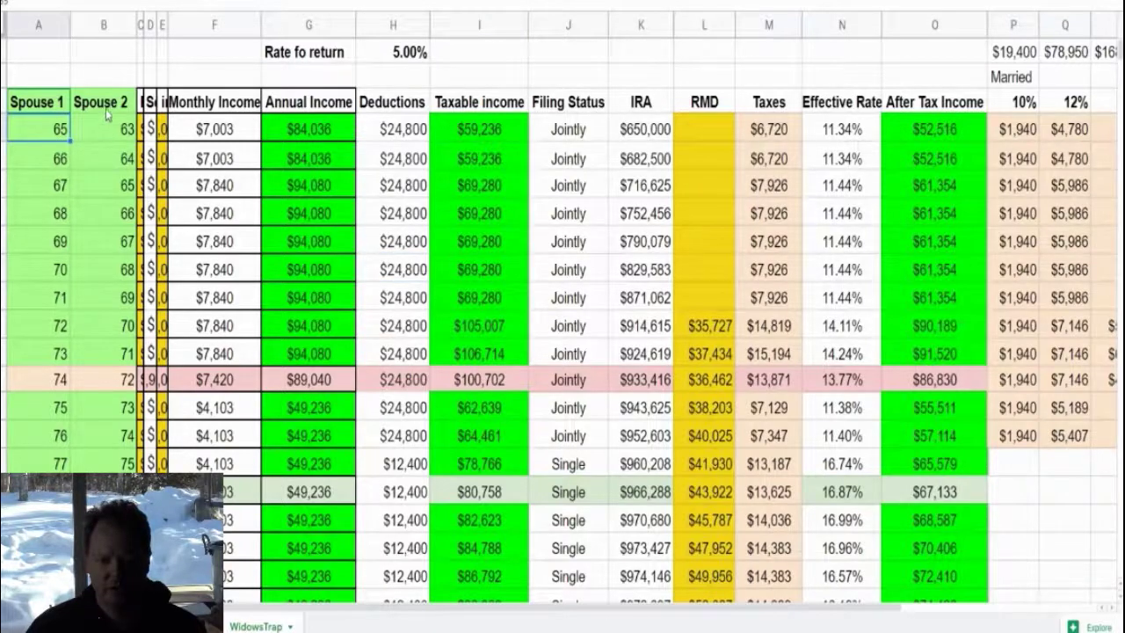
{"action": "left_click", "coordinate": [106, 108]}
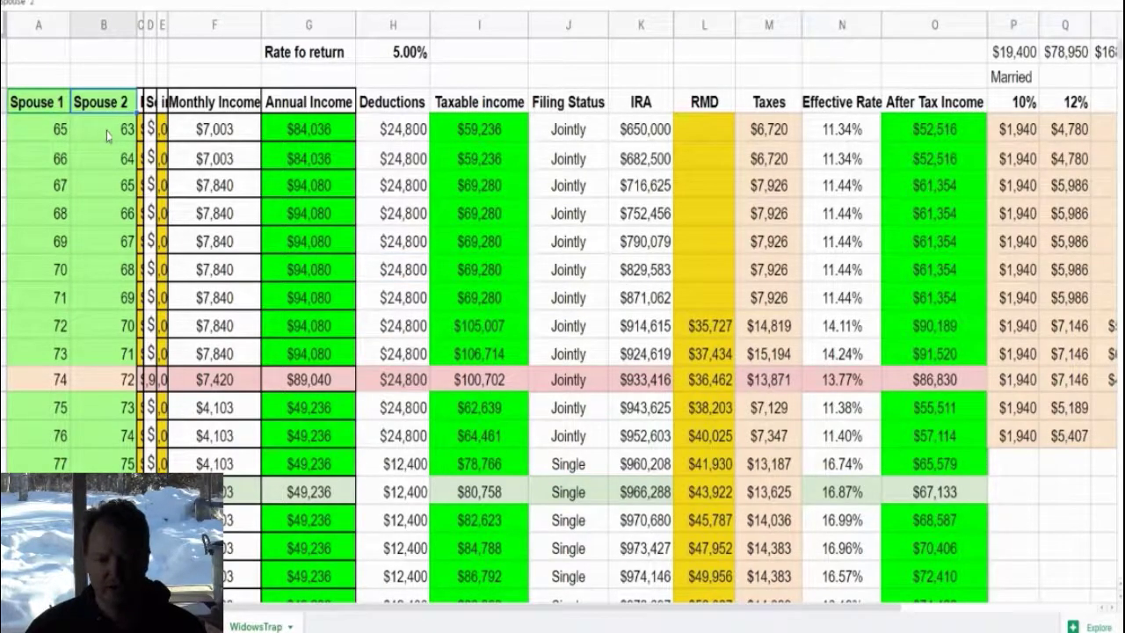
{"action": "left_click_drag", "start_coordinate": [107, 134], "coordinate": [112, 323]}
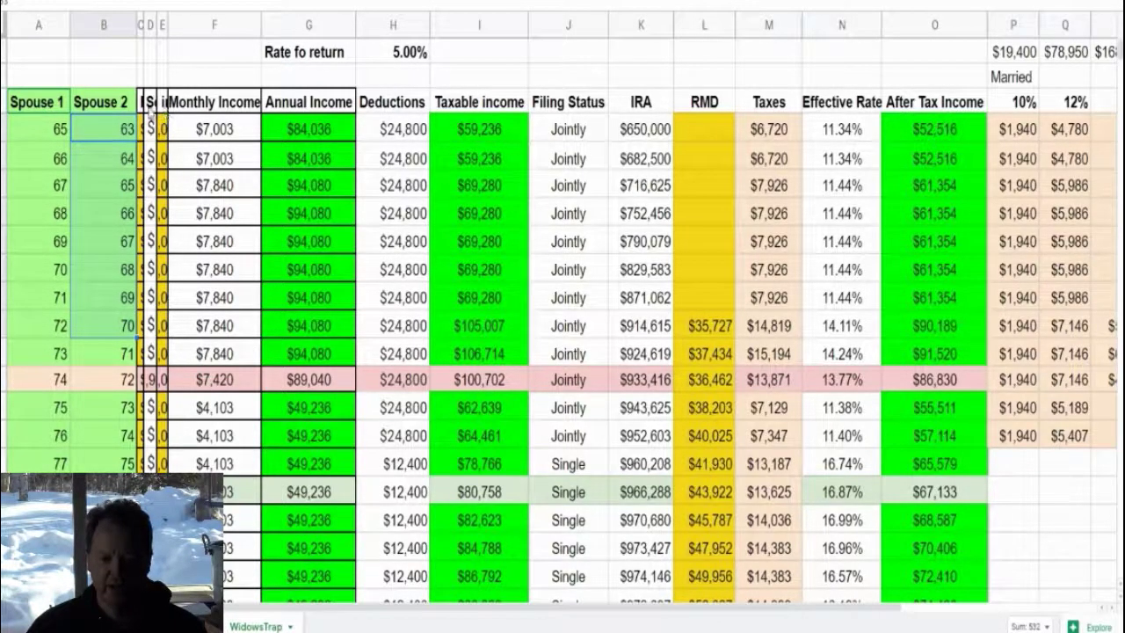
{"action": "left_click_drag", "start_coordinate": [216, 104], "coordinate": [220, 492]}
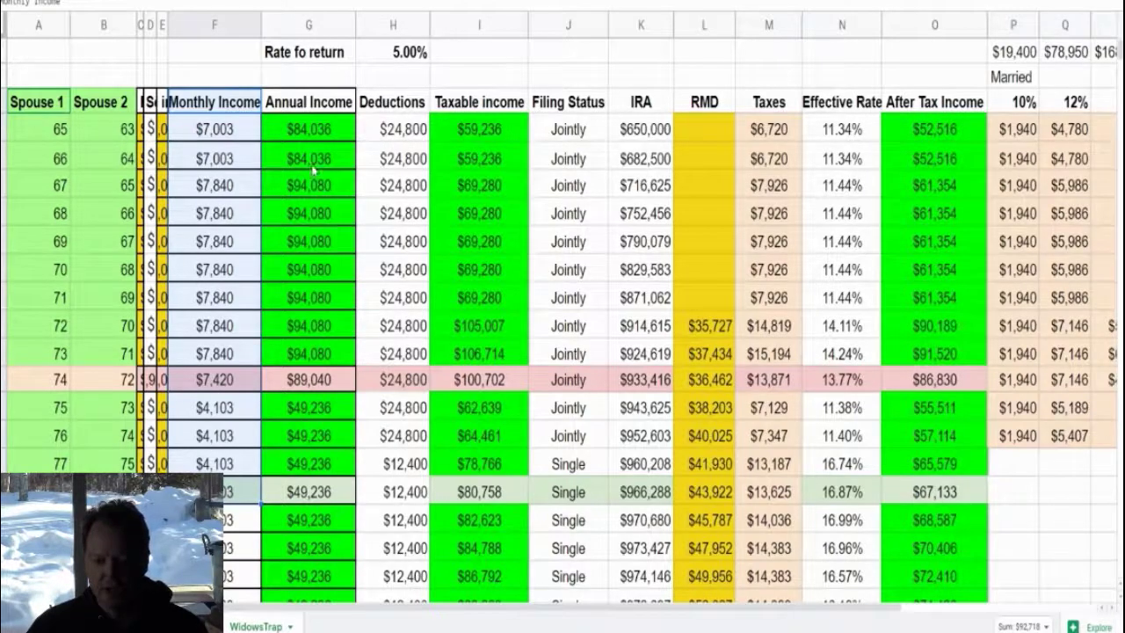
{"action": "left_click", "coordinate": [309, 132]}
{"action": "left_click", "coordinate": [314, 492], "text": "shift"}
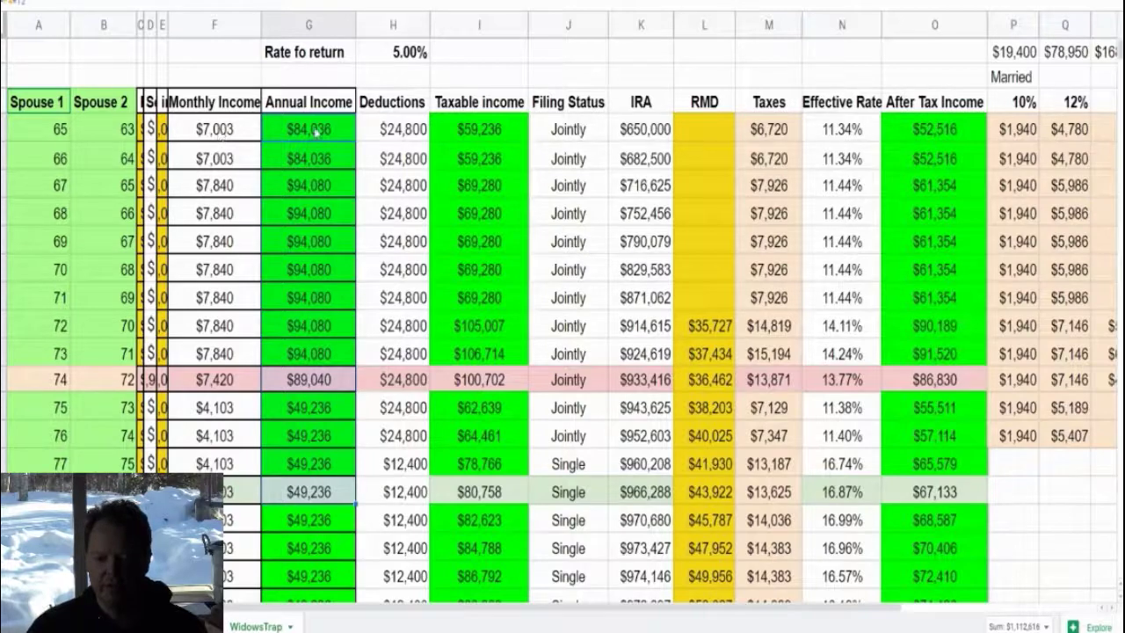
Step: Compare the Deductions and Filing Status columns across the years filed jointly and the first year filed as single
{"action": "left_click_drag", "start_coordinate": [400, 132], "coordinate": [397, 488]}
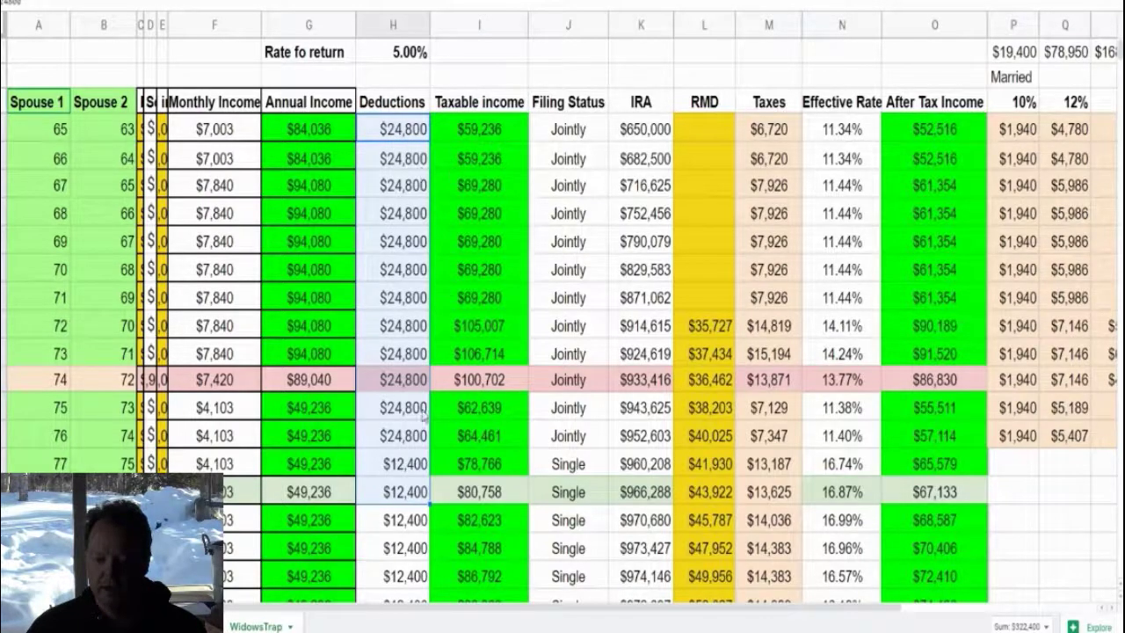
{"action": "left_click", "coordinate": [401, 471]}
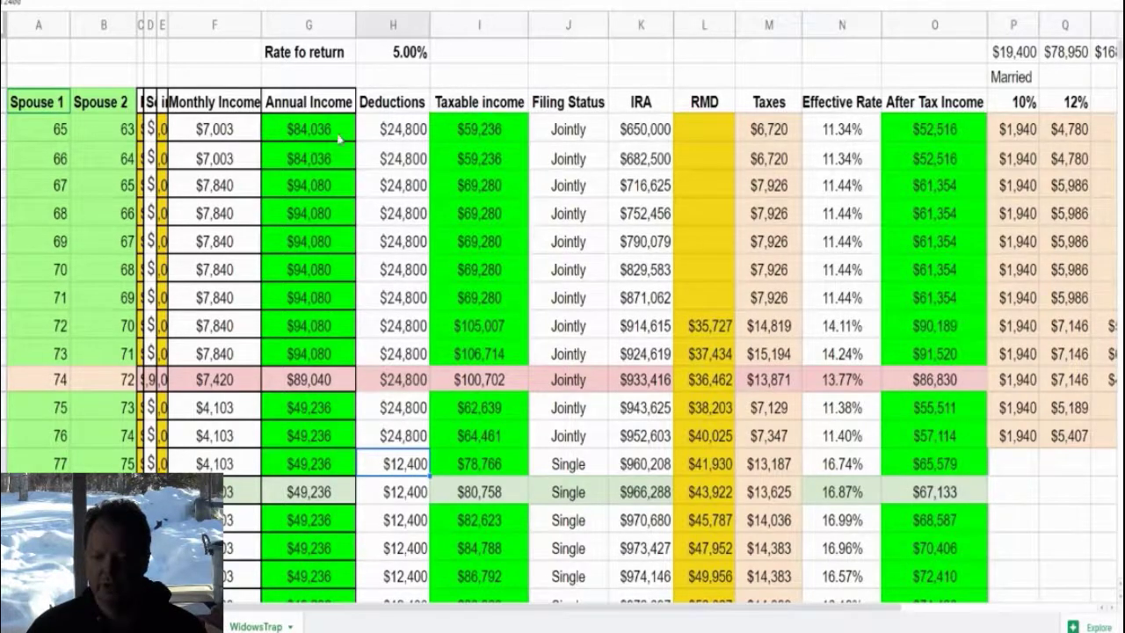
{"action": "left_click_drag", "start_coordinate": [343, 131], "coordinate": [343, 158]}
{"action": "left_click", "coordinate": [416, 132]}
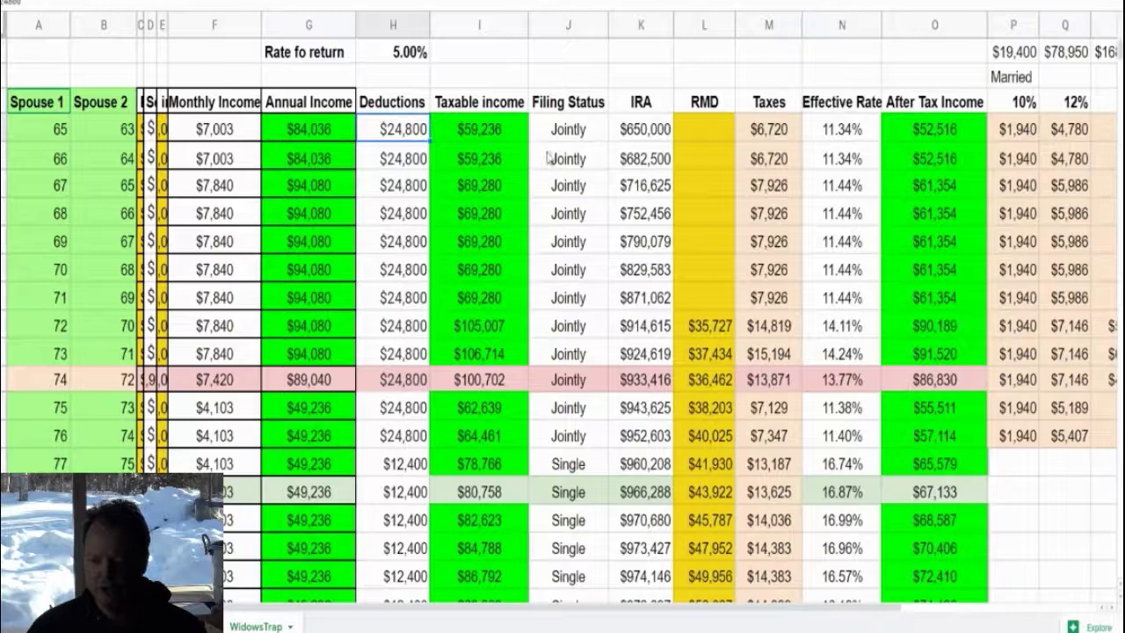
{"action": "left_click", "coordinate": [568, 132]}
{"action": "left_click_drag", "start_coordinate": [569, 156], "coordinate": [580, 444]}
{"action": "left_click", "coordinate": [580, 464]}
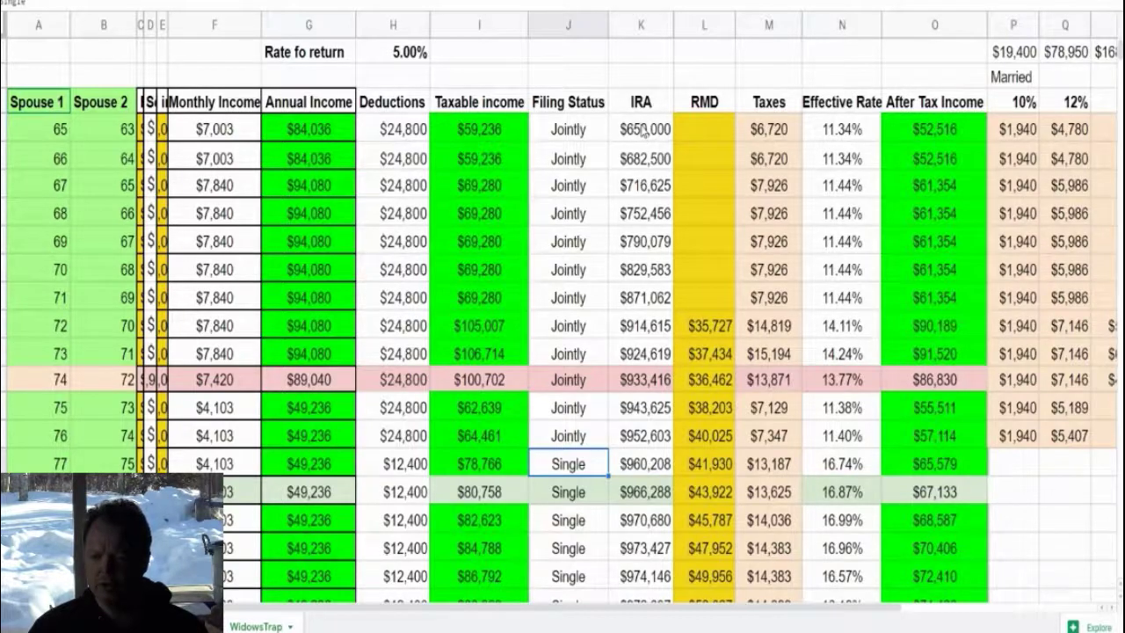
Step: Examine the Taxes, Taxable income, Effective Rate and After Tax Income columns for the early retirement years
{"action": "left_click_drag", "start_coordinate": [782, 132], "coordinate": [777, 257]}
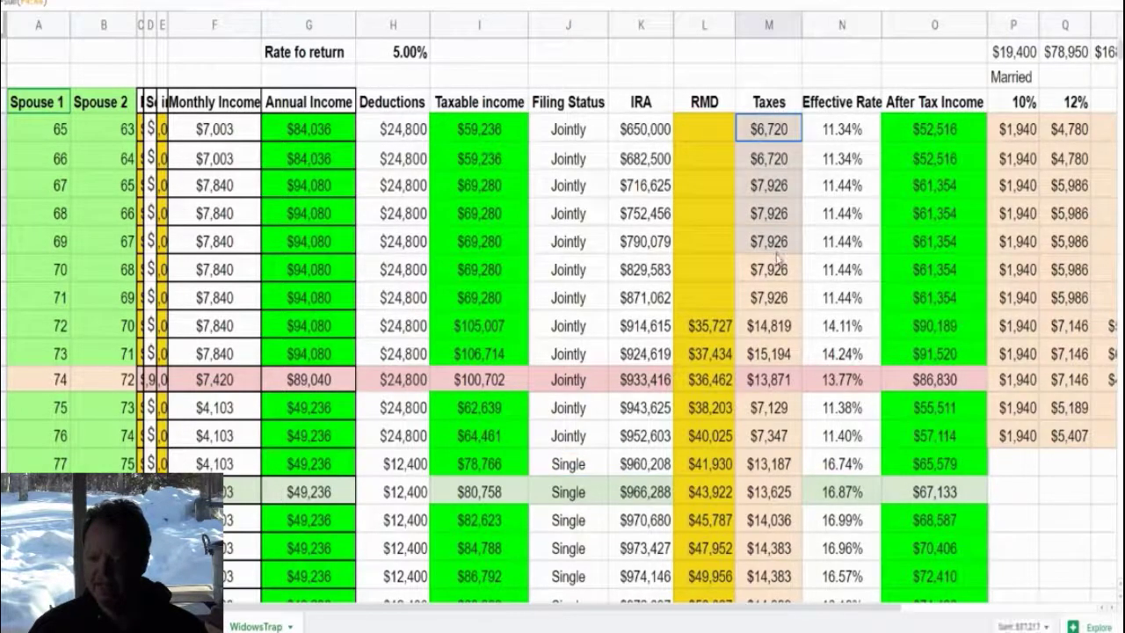
{"action": "left_click_drag", "start_coordinate": [494, 131], "coordinate": [492, 245]}
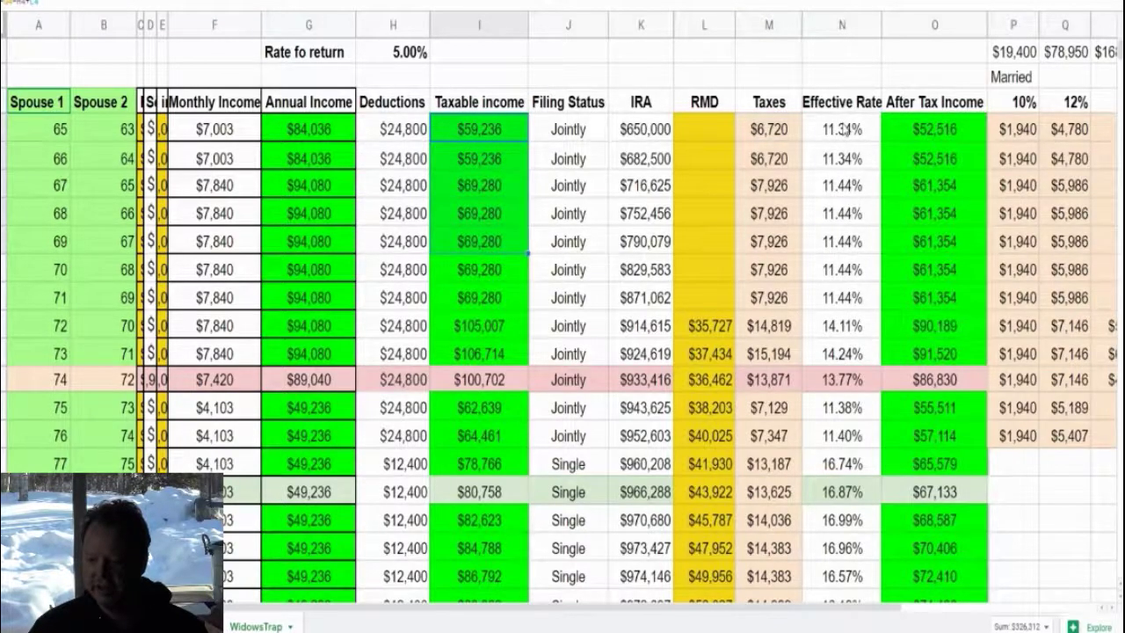
{"action": "left_click_drag", "start_coordinate": [846, 130], "coordinate": [842, 303]}
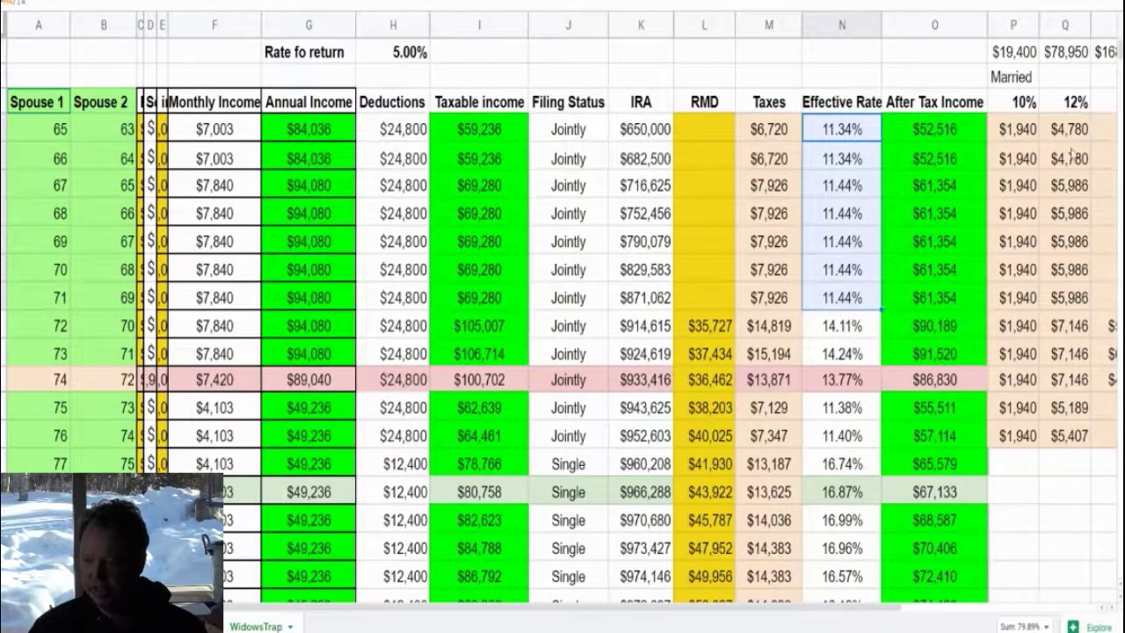
{"action": "left_click_drag", "start_coordinate": [513, 135], "coordinate": [489, 283]}
{"action": "left_click_drag", "start_coordinate": [951, 125], "coordinate": [948, 336]}
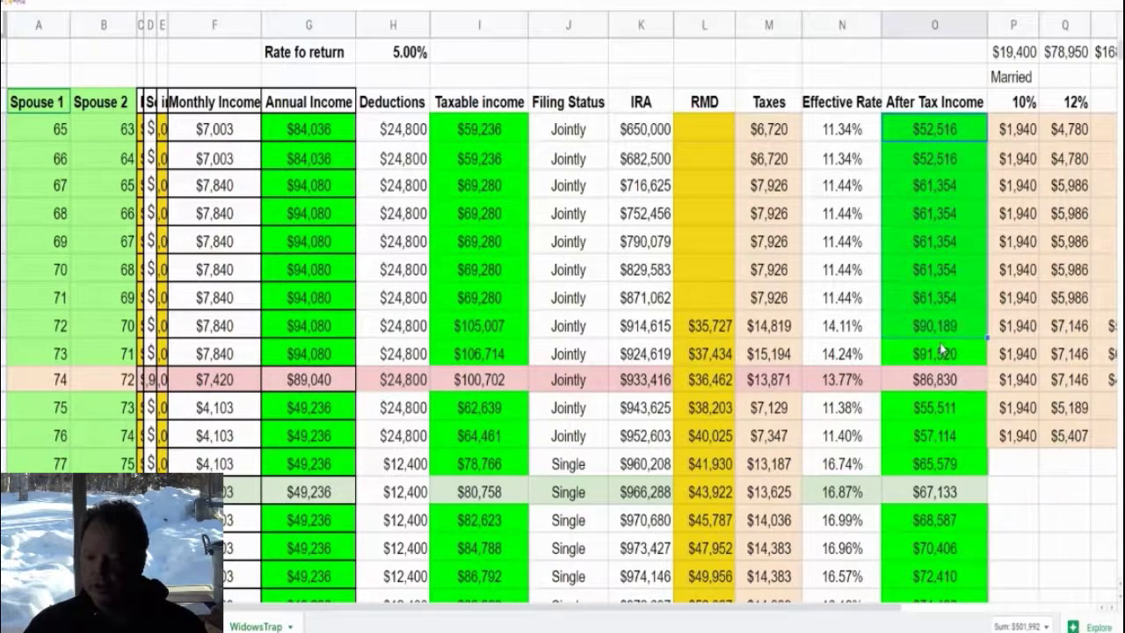
Step: Review the RMD column and look up the distribution period for age 72 in the online RMD table
{"action": "left_click_drag", "start_coordinate": [703, 129], "coordinate": [703, 400]}
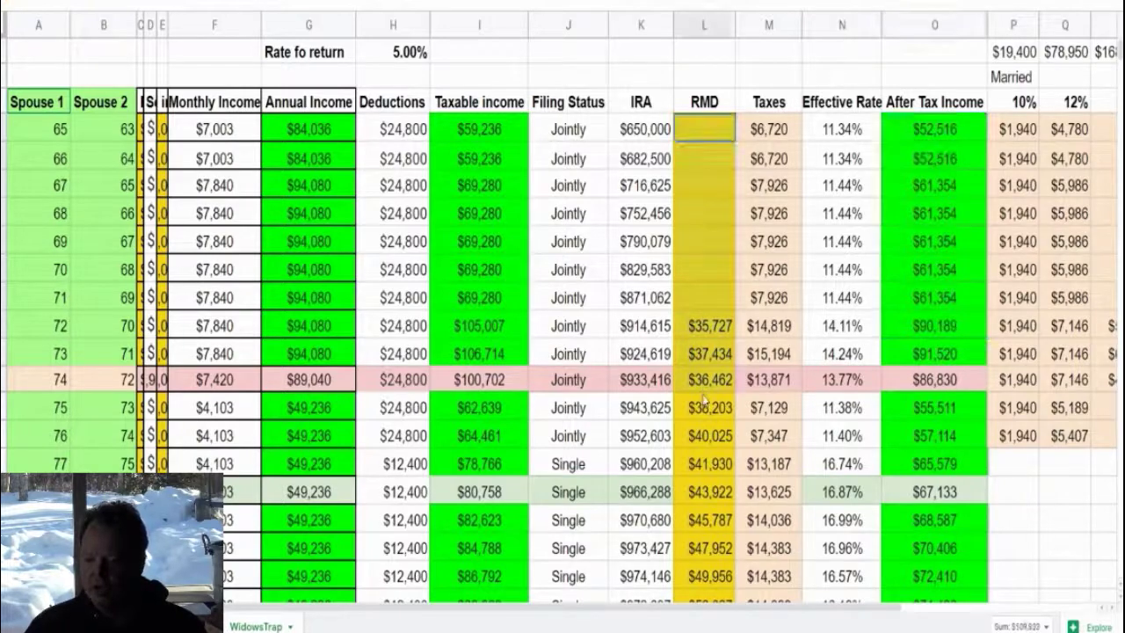
{"action": "left_click_drag", "start_coordinate": [703, 354], "coordinate": [704, 338]}
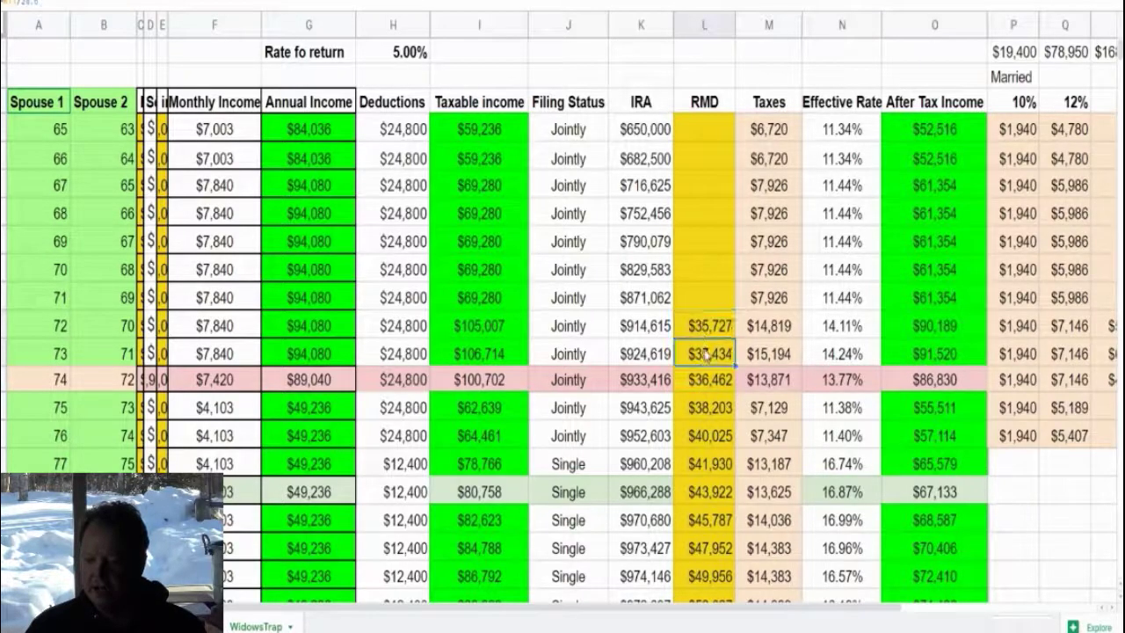
{"action": "left_click", "coordinate": [659, 330]}
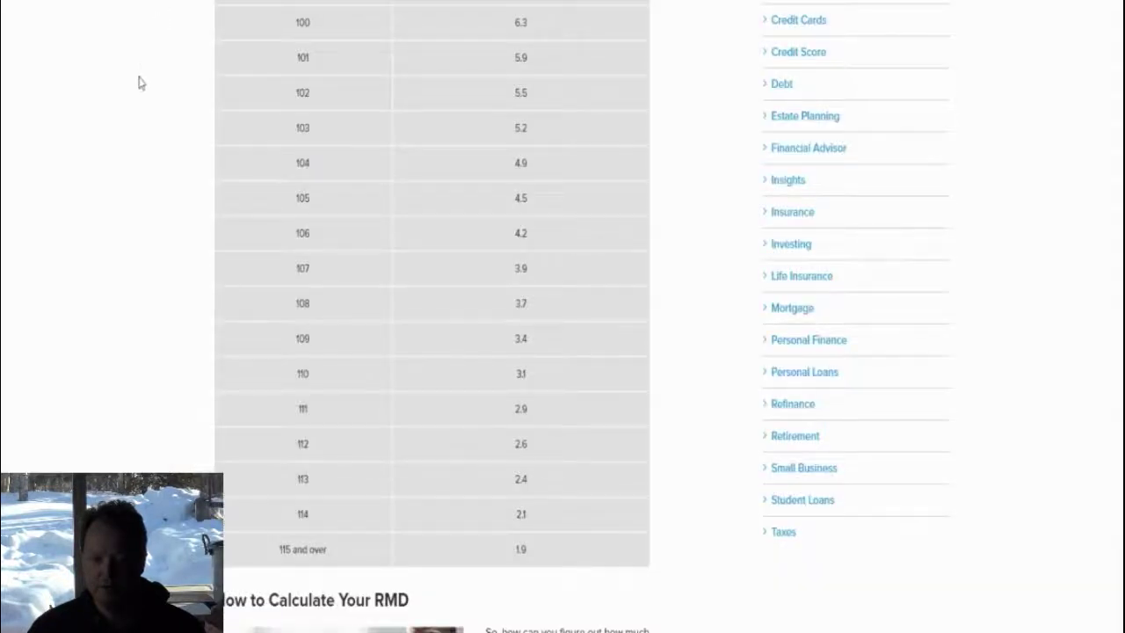
{"action": "scroll", "coordinate": [138, 112], "scroll_direction": "up", "scroll_amount": 7}
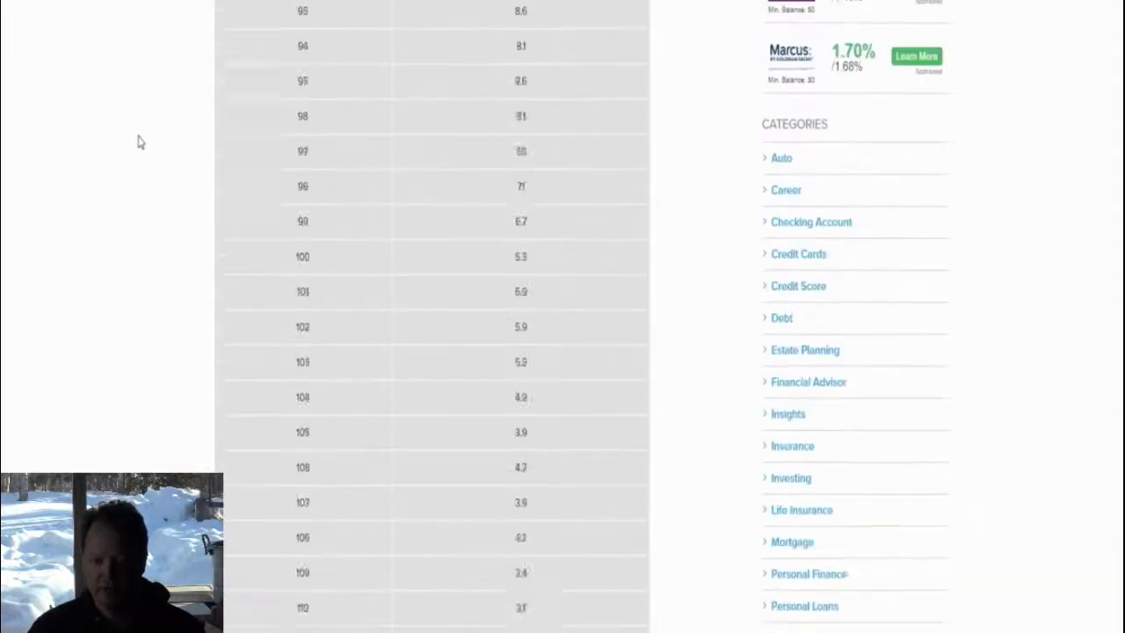
{"action": "scroll", "coordinate": [139, 139], "scroll_direction": "up", "scroll_amount": 5}
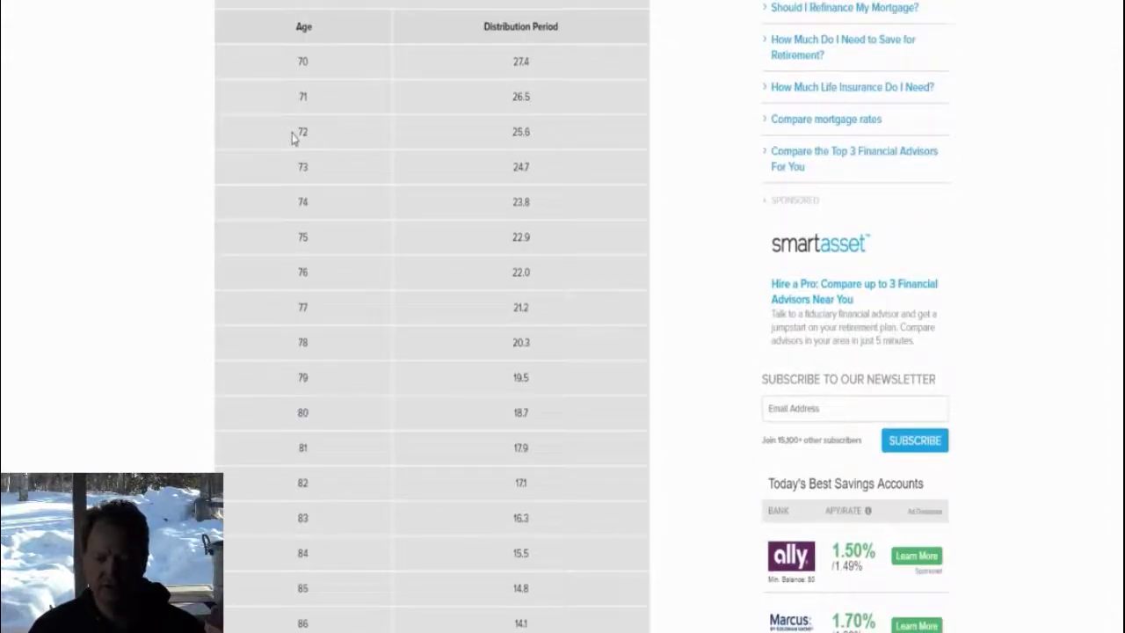
{"action": "left_click_drag", "start_coordinate": [513, 131], "coordinate": [532, 138]}
{"action": "left_click", "coordinate": [532, 137]}
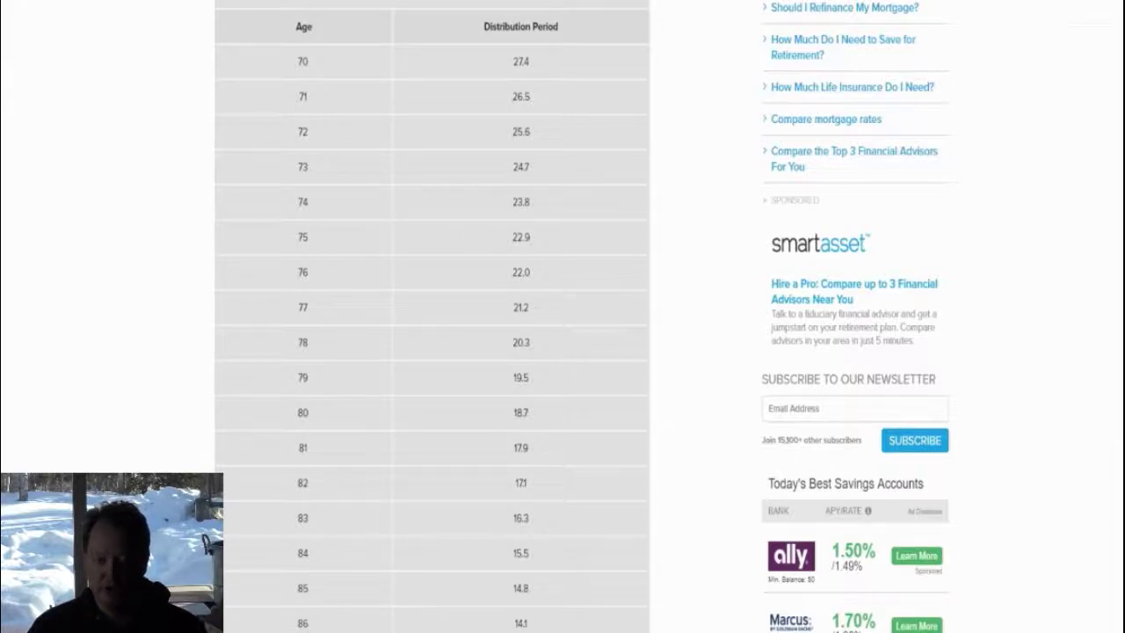
Step: Return to the WidowsTrap sheet and inspect the age 72 IRA, RMD and taxable income, plus taxable income at age 77
{"action": "key", "text": "ctrl+Tab"}
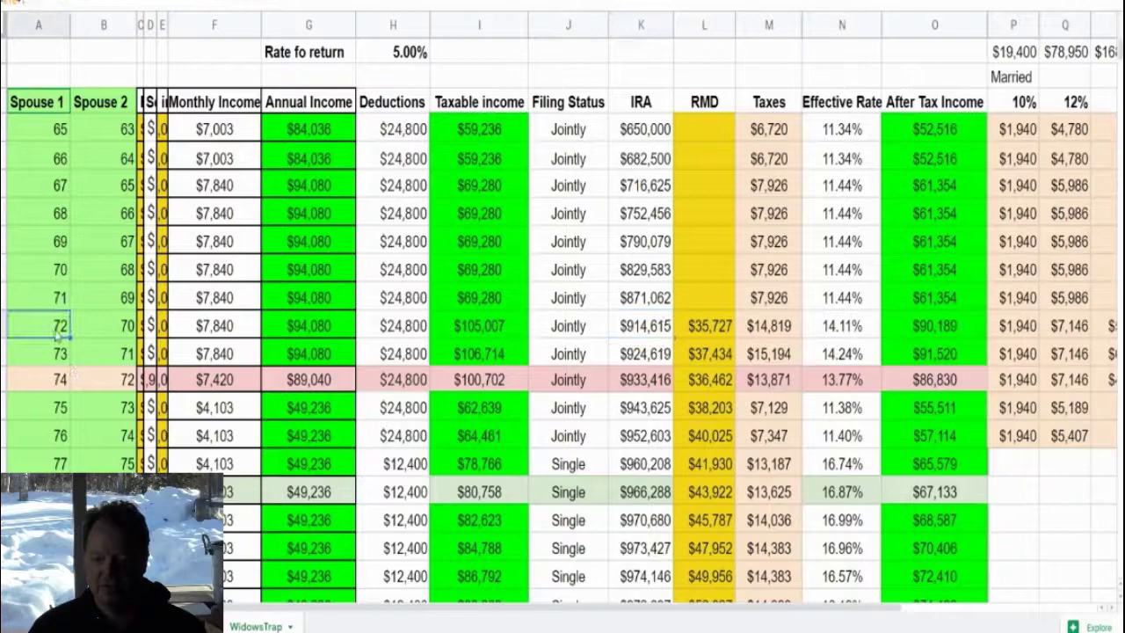
{"action": "left_click", "coordinate": [712, 330]}
{"action": "left_click", "coordinate": [659, 333]}
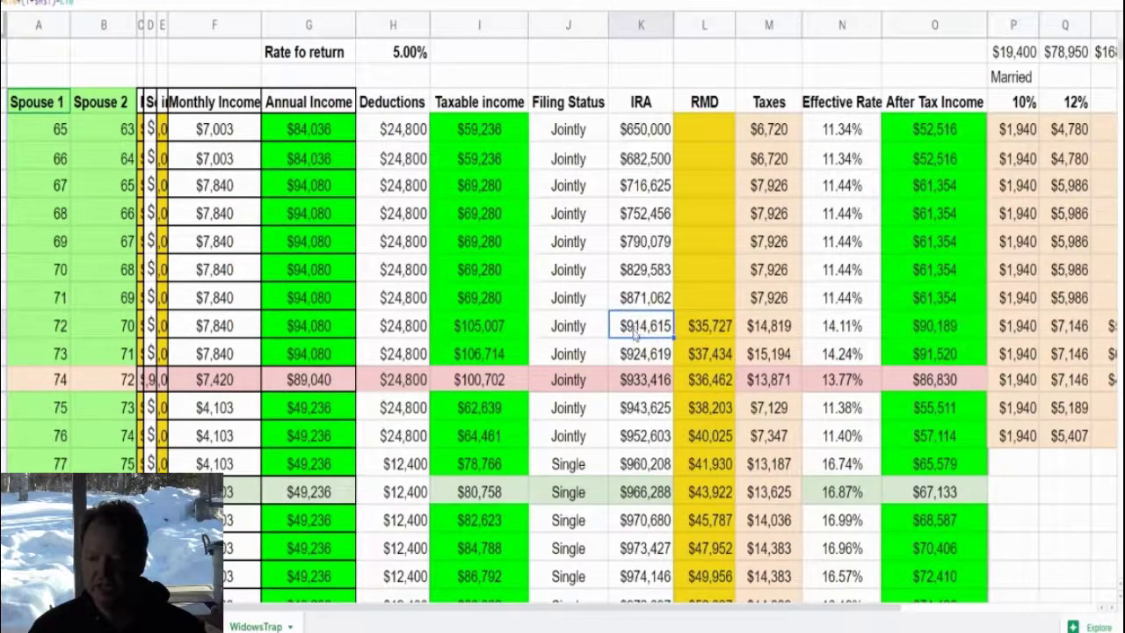
{"action": "left_click", "coordinate": [689, 328]}
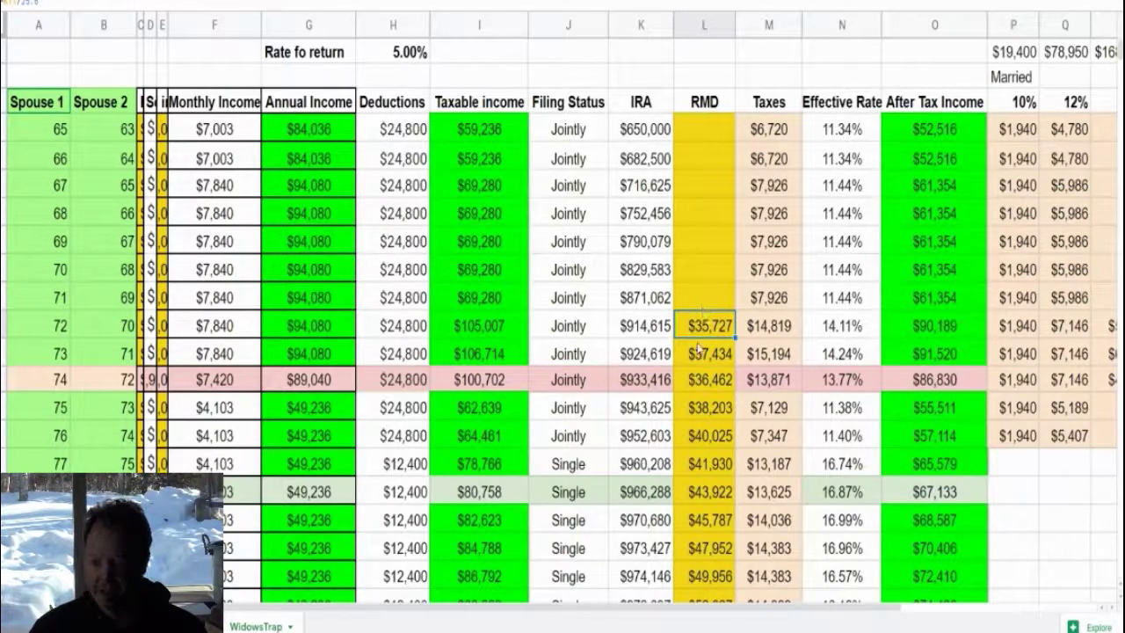
{"action": "left_click", "coordinate": [464, 334]}
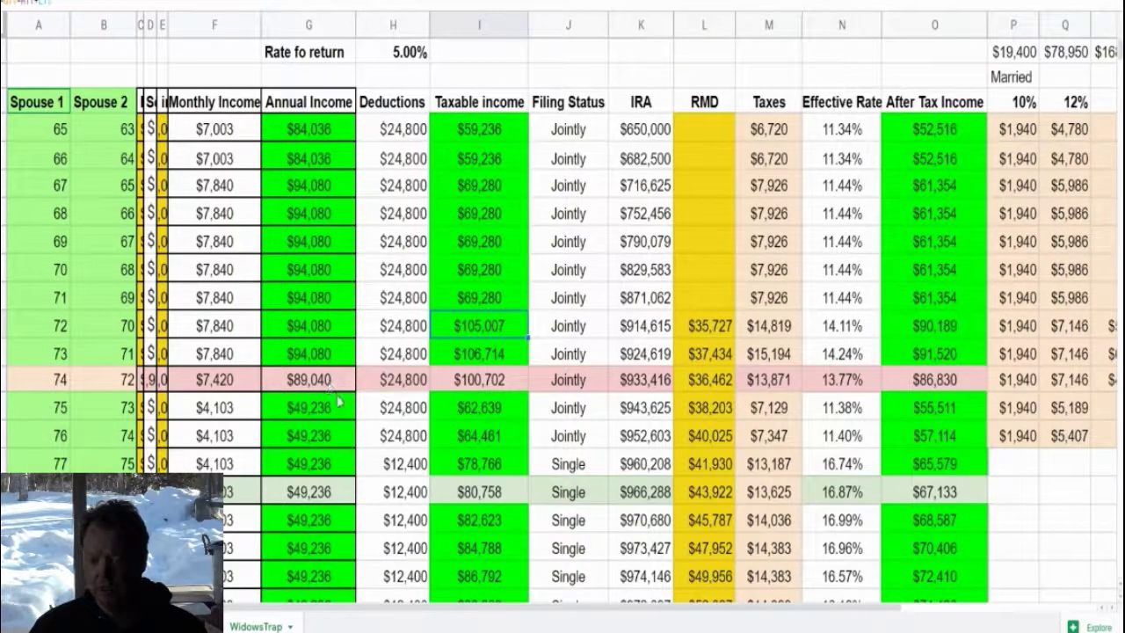
{"action": "left_click", "coordinate": [466, 468]}
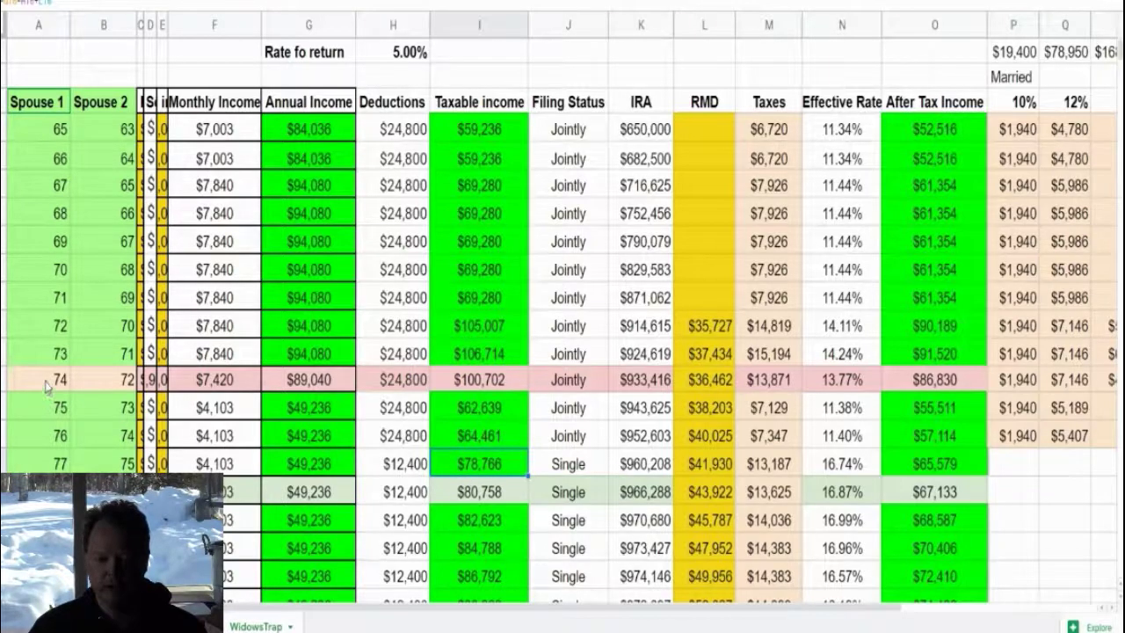
Step: Compare the highlighted row for Spouse 1's age 74 with the green-shaded row just below age 77
{"action": "left_click_drag", "start_coordinate": [46, 386], "coordinate": [204, 385]}
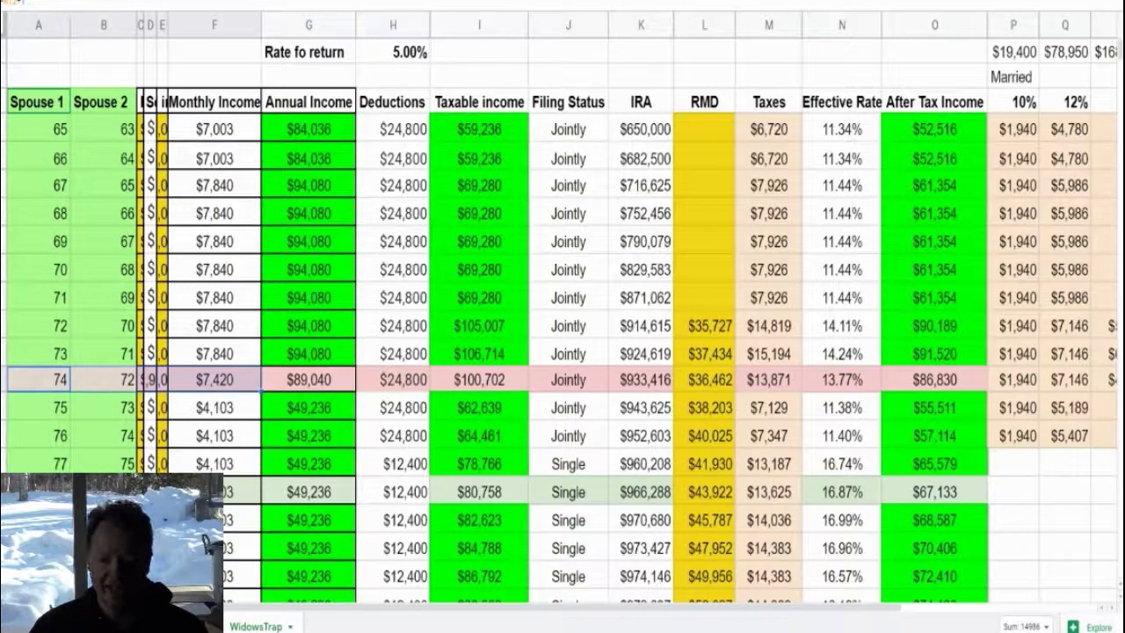
{"action": "left_click_drag", "start_coordinate": [145, 492], "coordinate": [902, 500]}
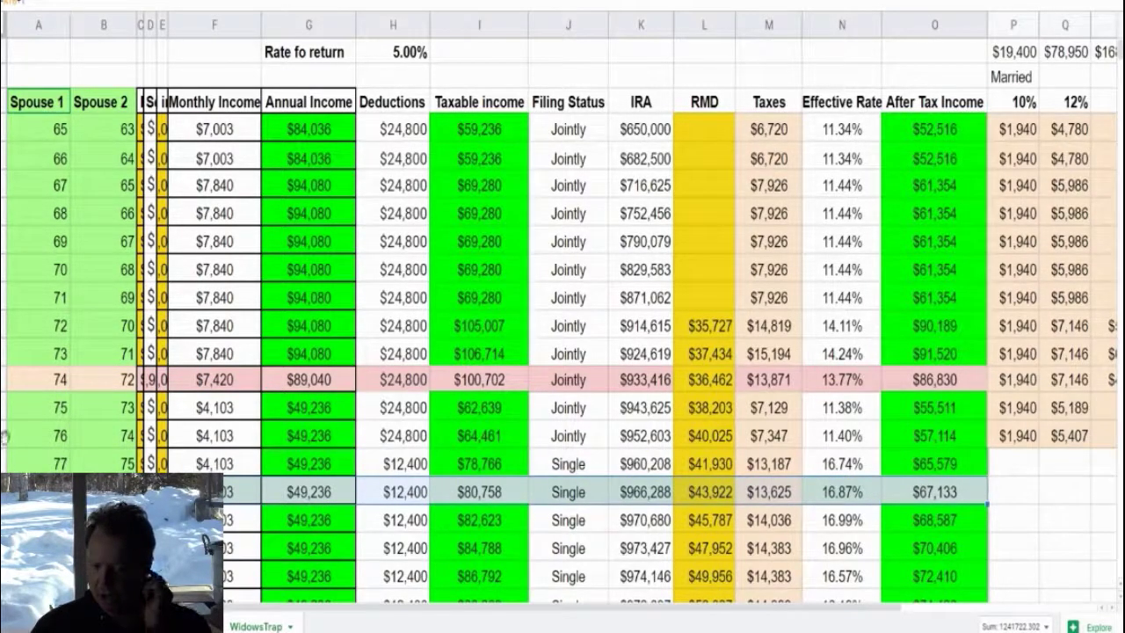
{"action": "left_click", "coordinate": [37, 389]}
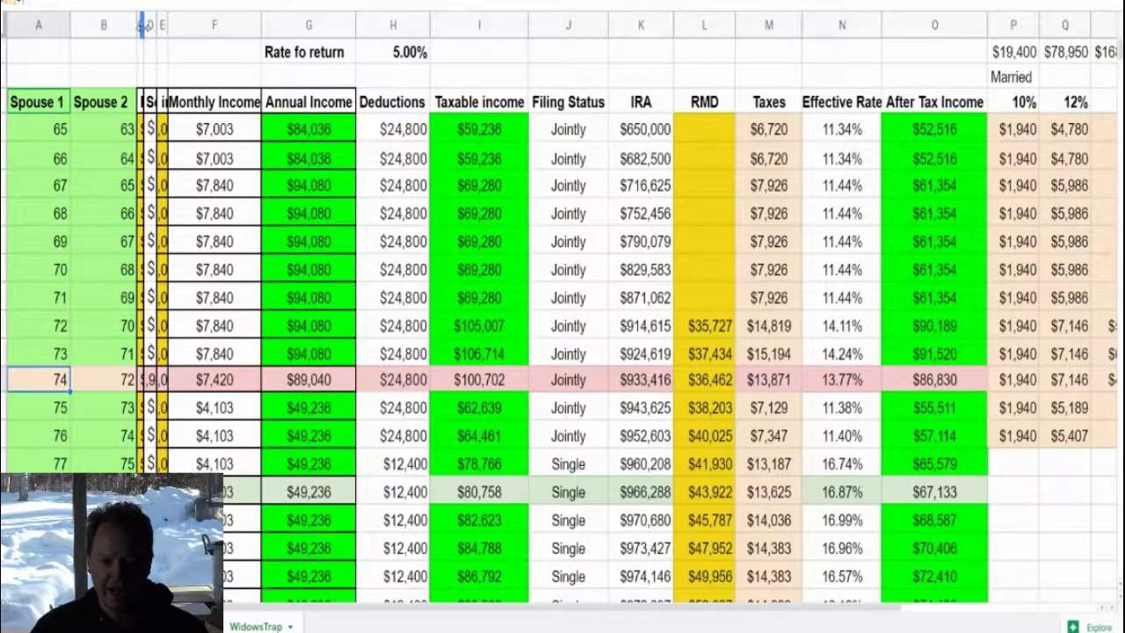
Step: Widen the Pension, Social Security and rental income columns to show their amounts, and narrow them again
{"action": "left_click_drag", "start_coordinate": [141, 27], "coordinate": [156, 26]}
{"action": "mouse_move", "coordinate": [169, 27]}
{"action": "left_mouse_down"}
{"action": "mouse_move", "coordinate": [276, 37]}
{"action": "mouse_move", "coordinate": [173, 26]}
{"action": "mouse_move", "coordinate": [244, 31]}
{"action": "mouse_move", "coordinate": [190, 31]}
{"action": "left_mouse_up"}
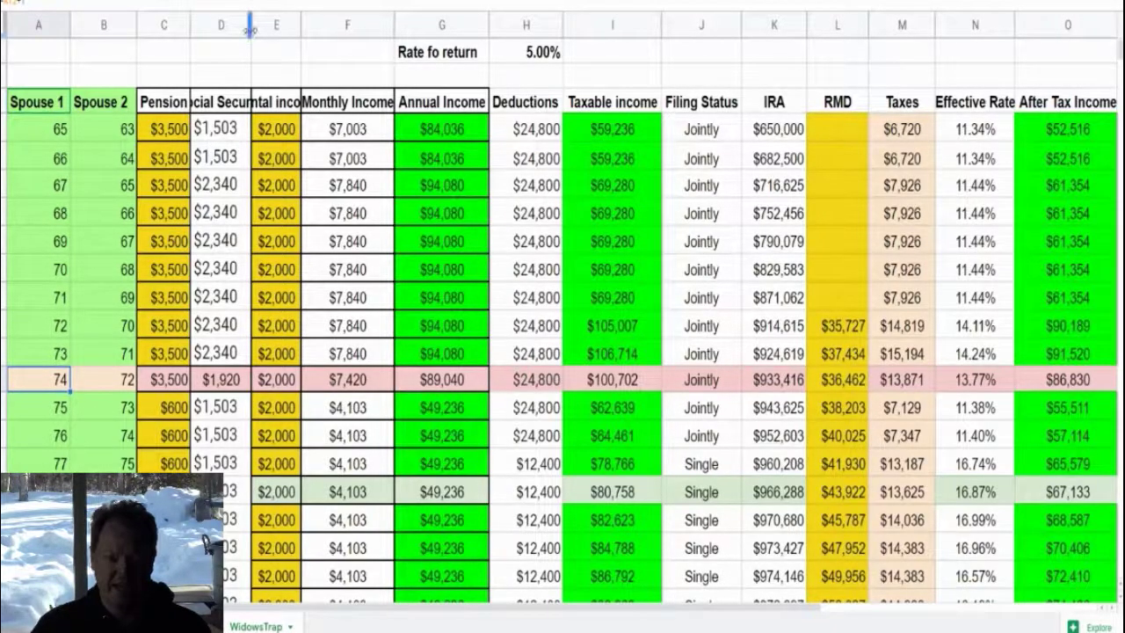
{"action": "left_click_drag", "start_coordinate": [250, 30], "coordinate": [202, 32]}
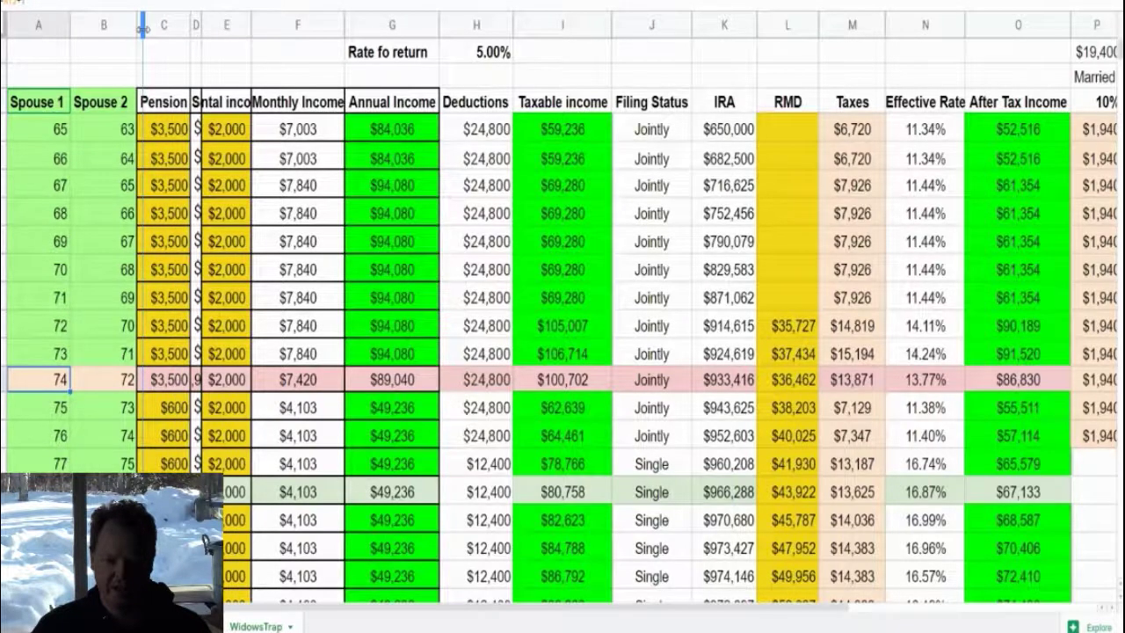
{"action": "left_click_drag", "start_coordinate": [143, 29], "coordinate": [167, 26]}
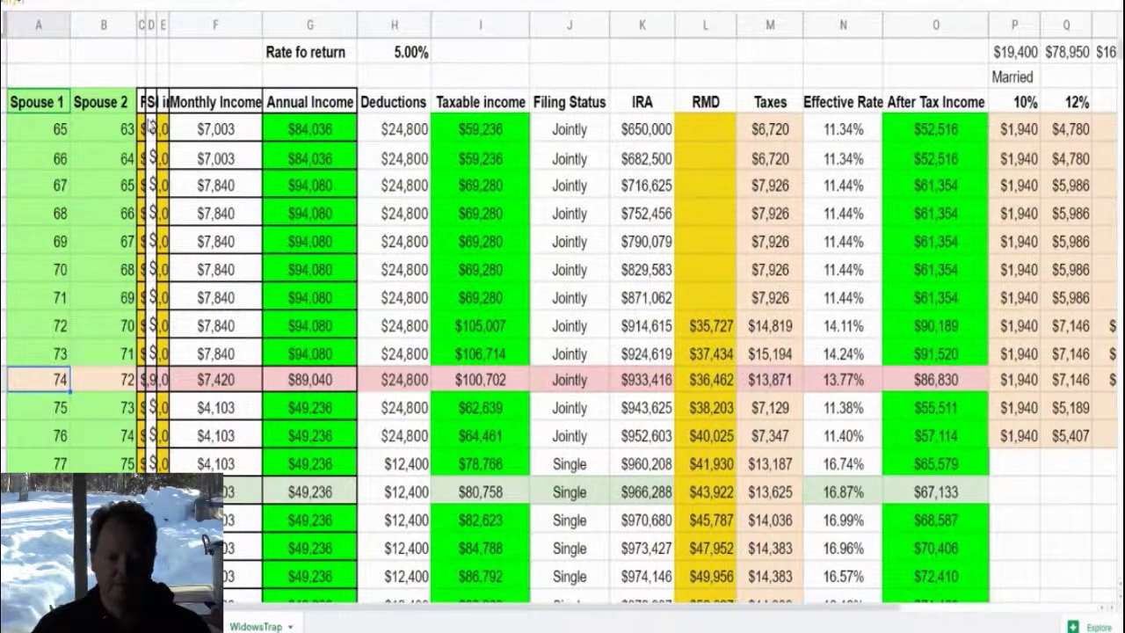
Step: Widen the Pension column and review its amounts through Spouse 1's age 74 and from age 75 onward
{"action": "left_click", "coordinate": [140, 104]}
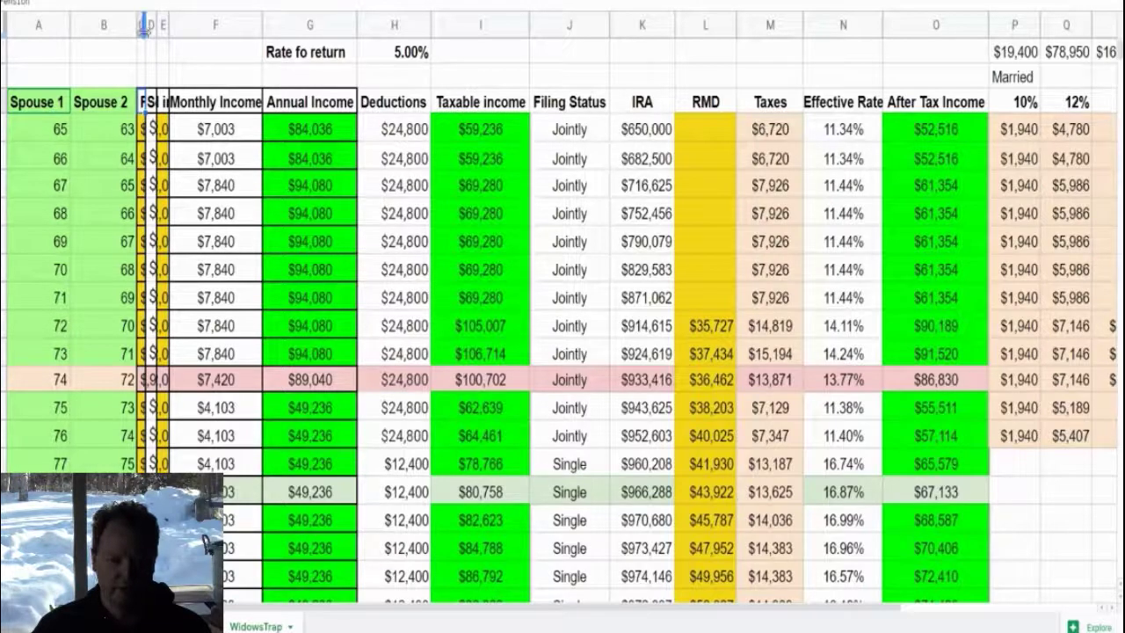
{"action": "left_click_drag", "start_coordinate": [168, 31], "coordinate": [180, 68]}
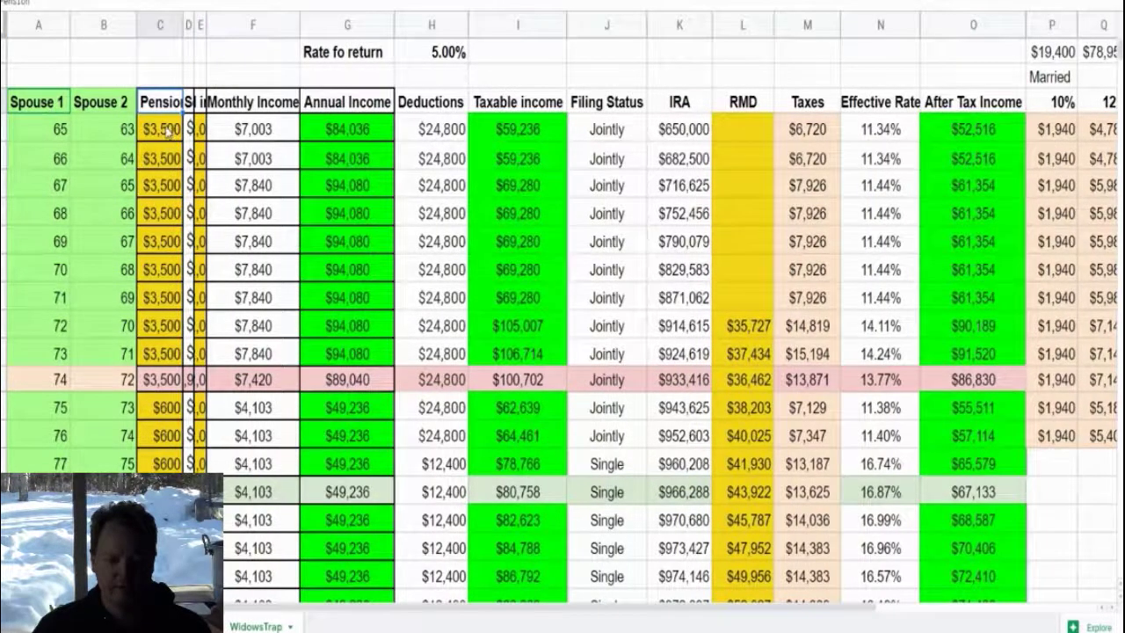
{"action": "left_click_drag", "start_coordinate": [169, 130], "coordinate": [176, 387]}
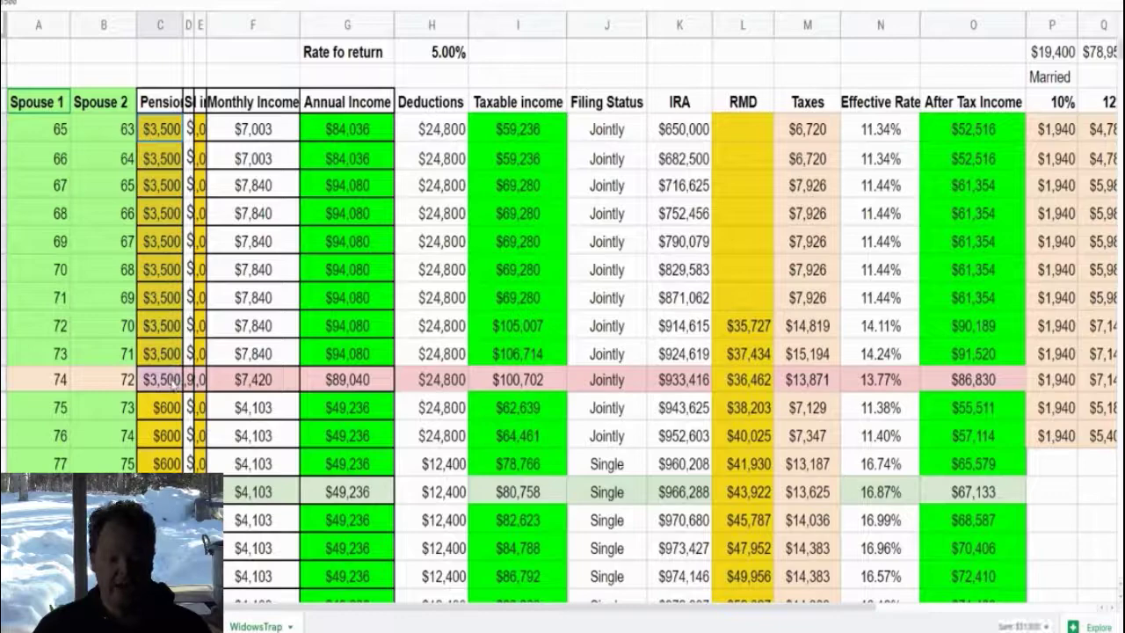
{"action": "left_click", "coordinate": [163, 411]}
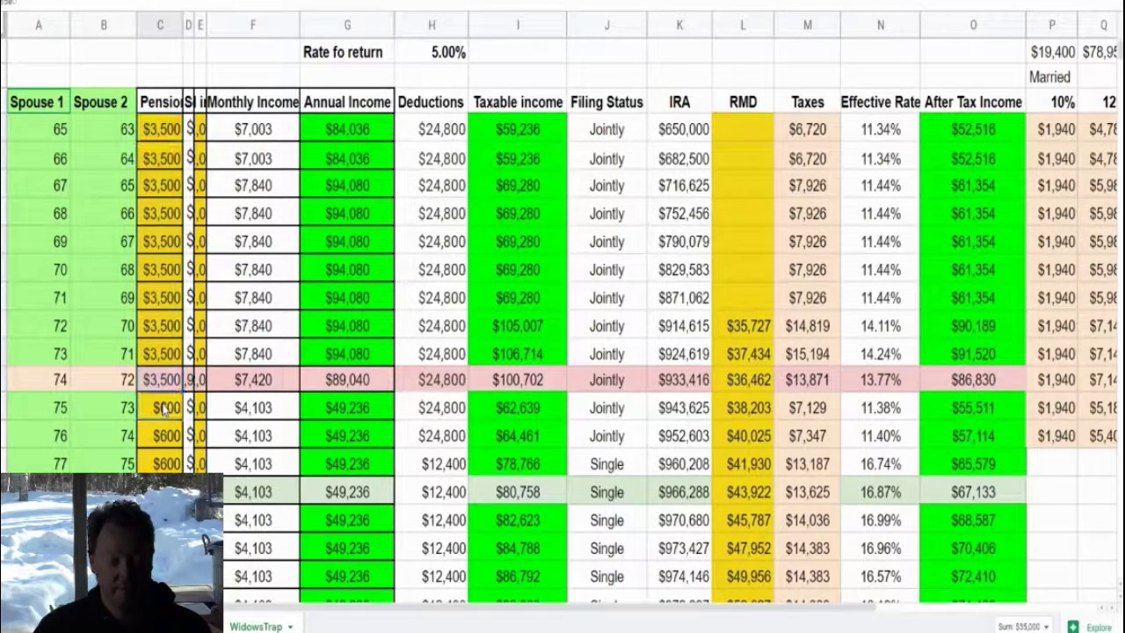
{"action": "left_click_drag", "start_coordinate": [163, 426], "coordinate": [164, 492]}
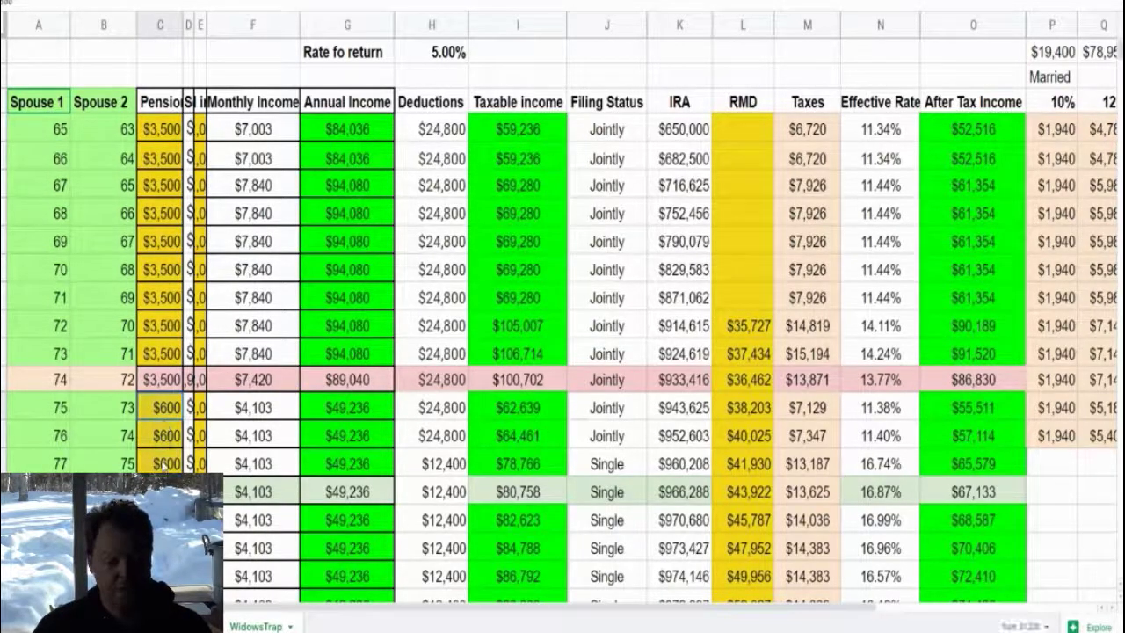
Step: Narrow the Pension column, widen the Social Security column and review its amounts before, at and after Spouse 1's age 74
{"action": "left_click", "coordinate": [160, 422]}
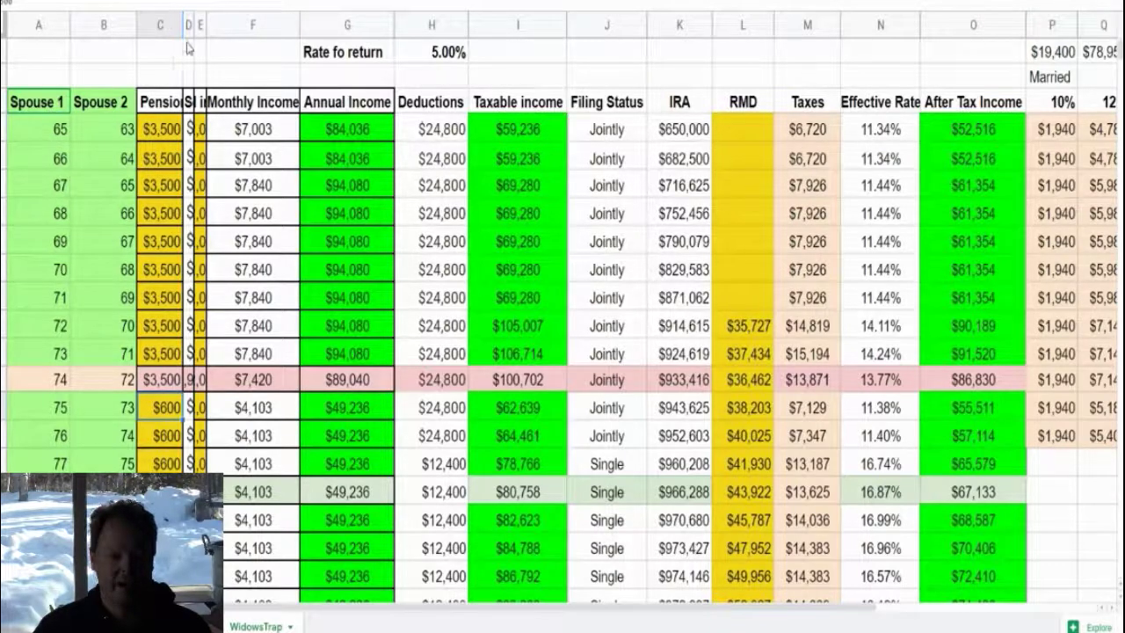
{"action": "left_click_drag", "start_coordinate": [180, 25], "coordinate": [198, 54]}
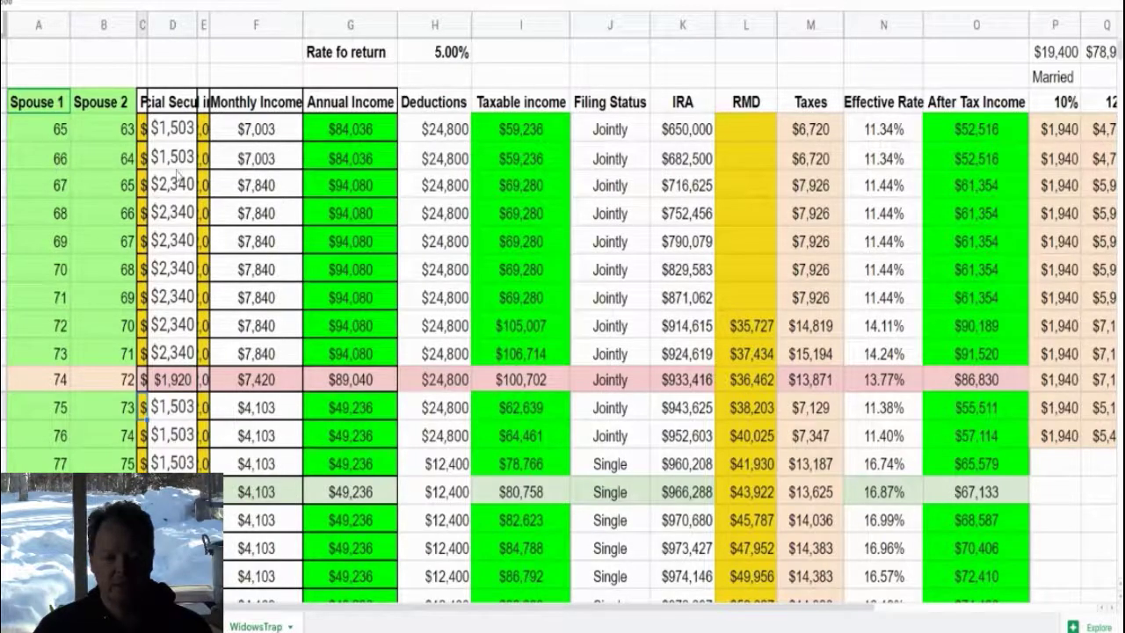
{"action": "left_click", "coordinate": [128, 191]}
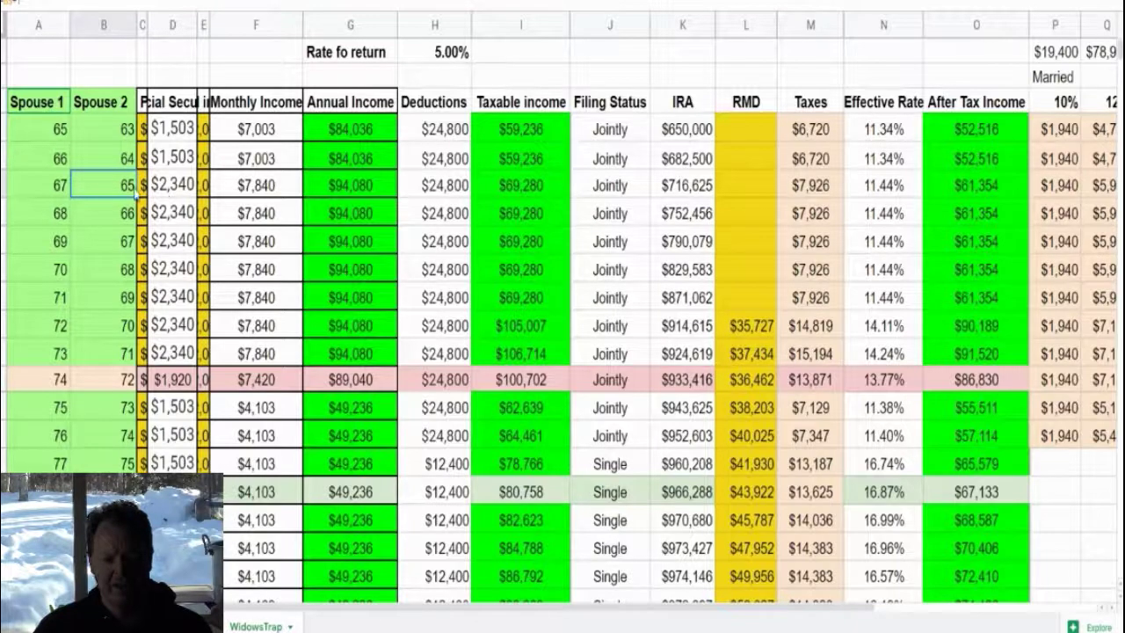
{"action": "left_click", "coordinate": [181, 131]}
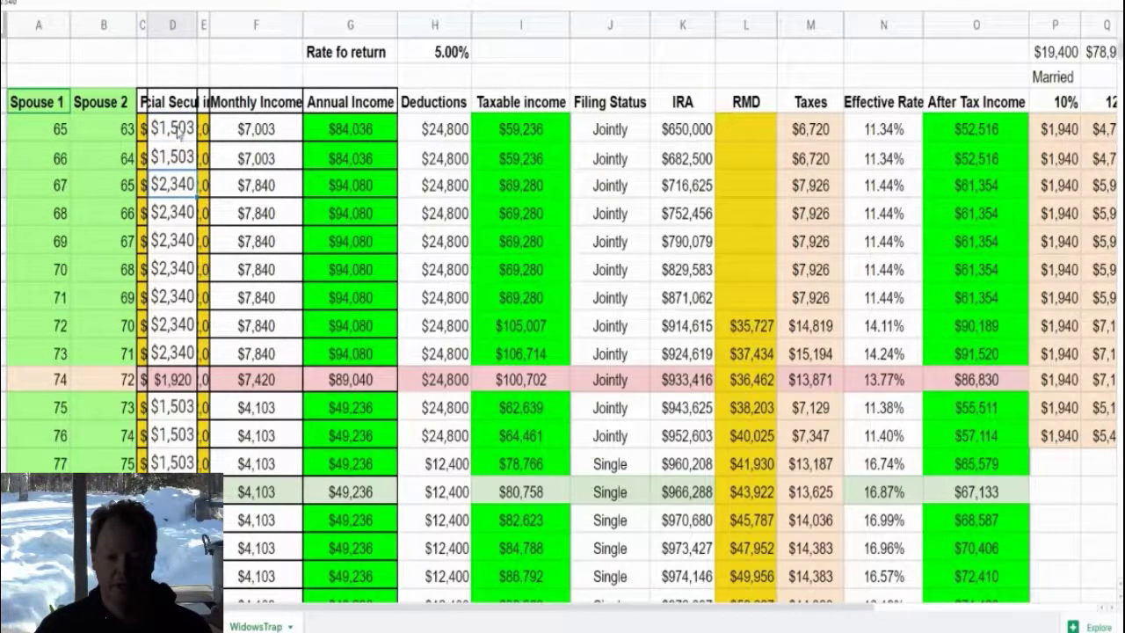
{"action": "left_click_drag", "start_coordinate": [181, 130], "coordinate": [186, 351]}
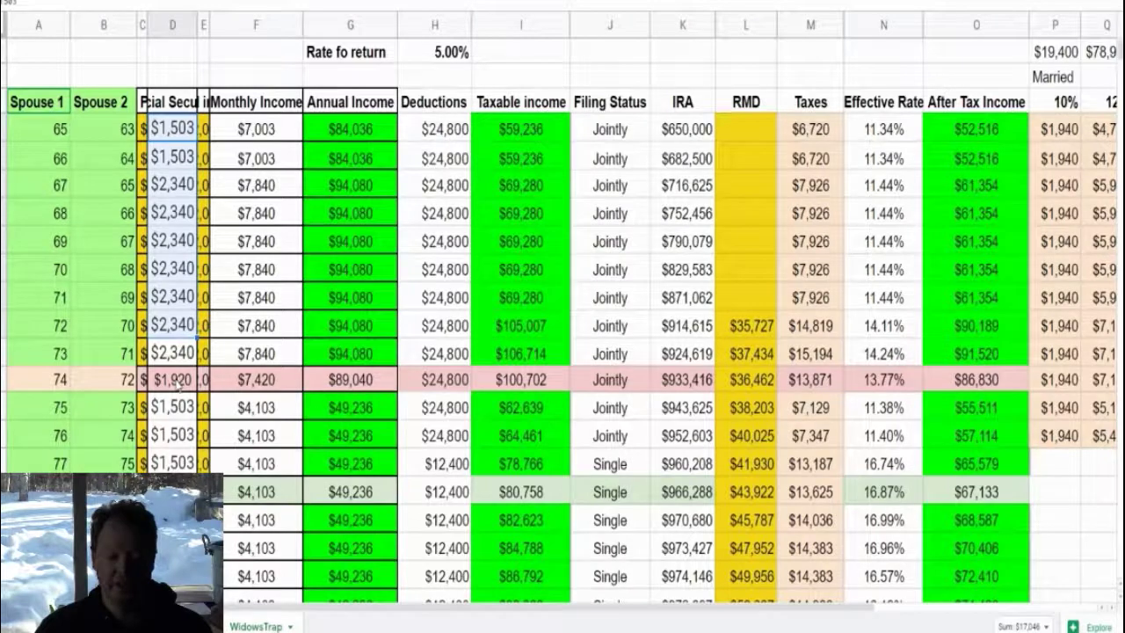
{"action": "left_click", "coordinate": [175, 382]}
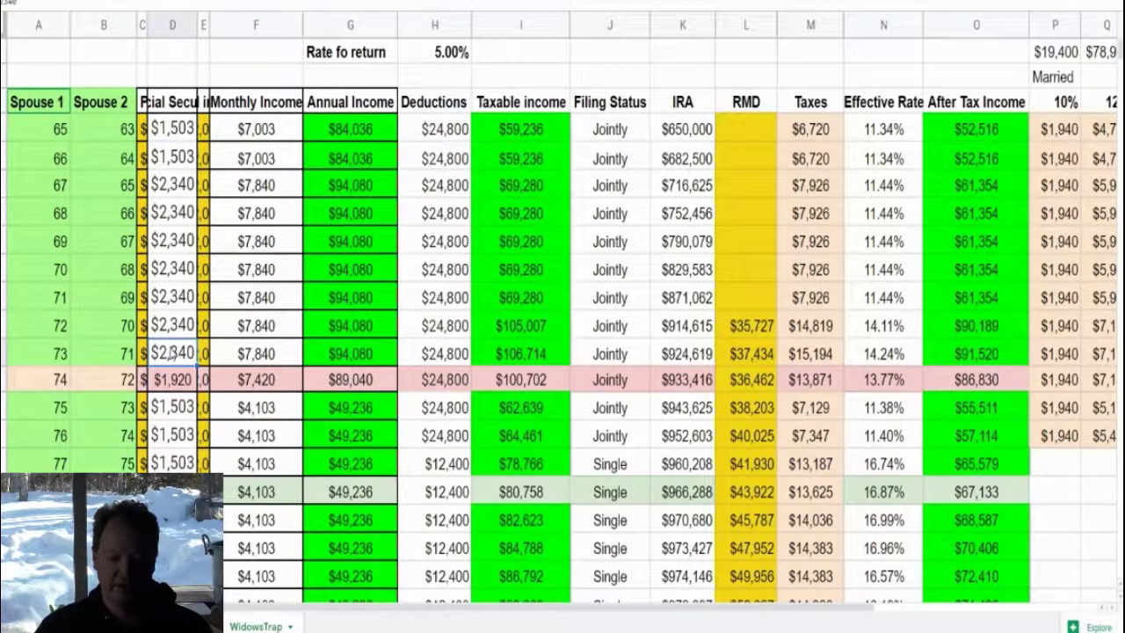
{"action": "left_click", "coordinate": [179, 410]}
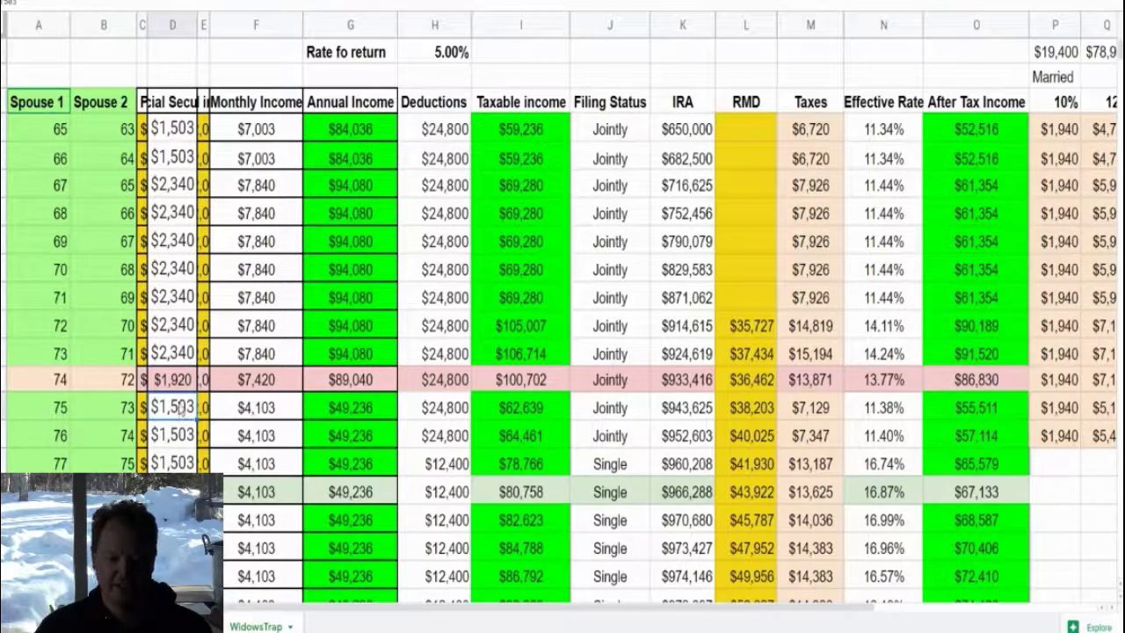
{"action": "left_click", "coordinate": [176, 384]}
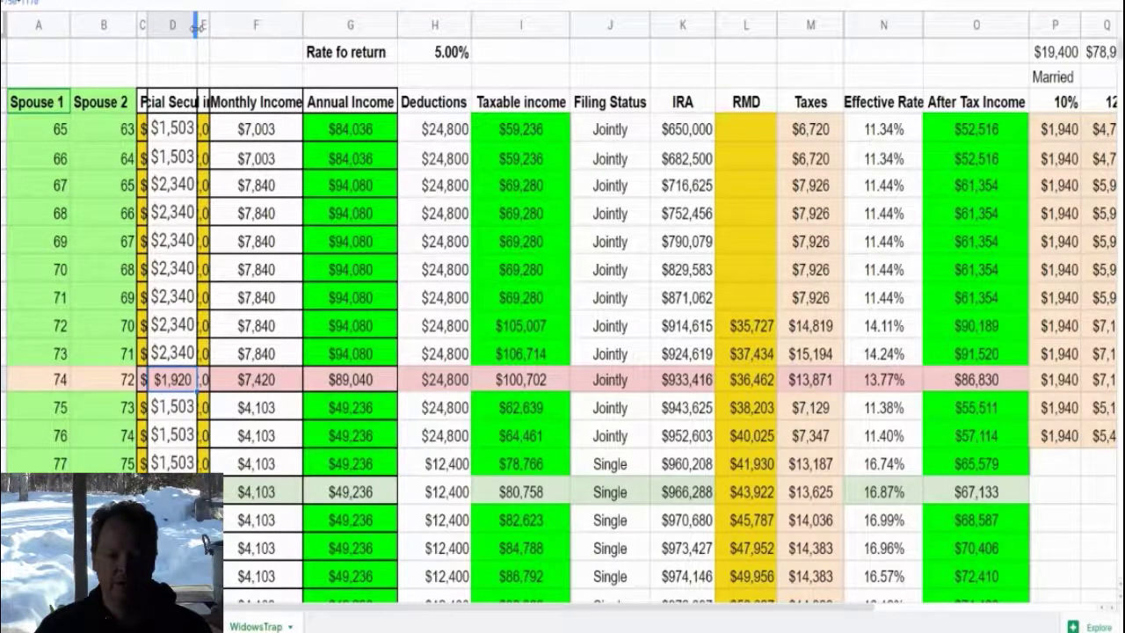
Step: Narrow the Social Security column, widen the rental income column to review its amounts, and narrow it again
{"action": "left_click_drag", "start_coordinate": [196, 30], "coordinate": [209, 62]}
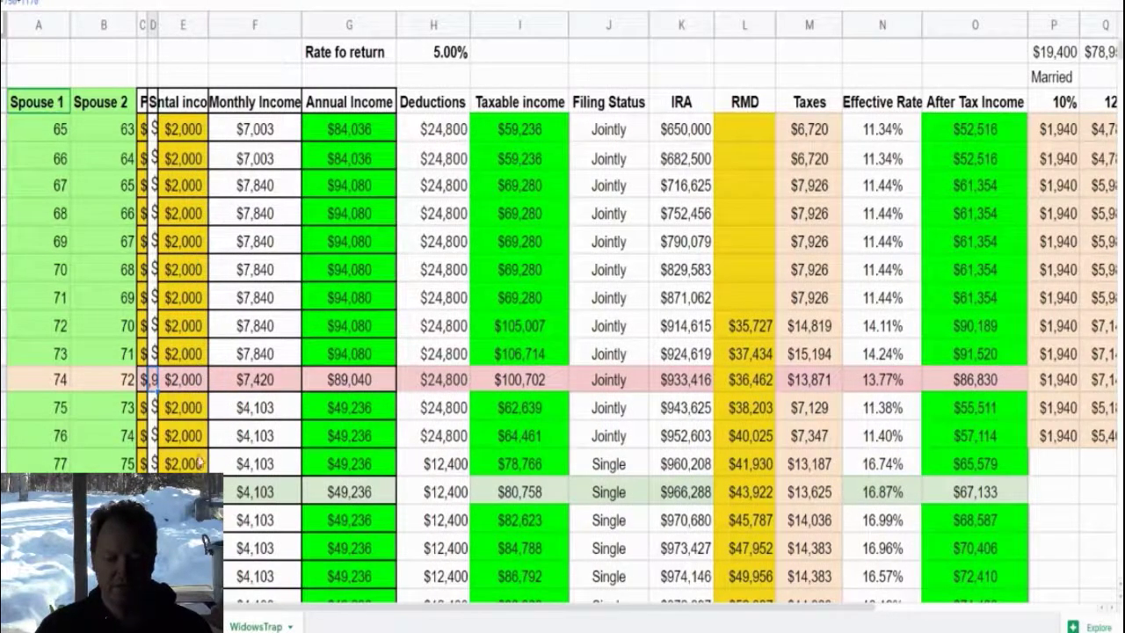
{"action": "scroll", "coordinate": [193, 440], "scroll_direction": "down", "scroll_amount": 2}
{"action": "scroll", "coordinate": [193, 439], "scroll_direction": "up", "scroll_amount": 2}
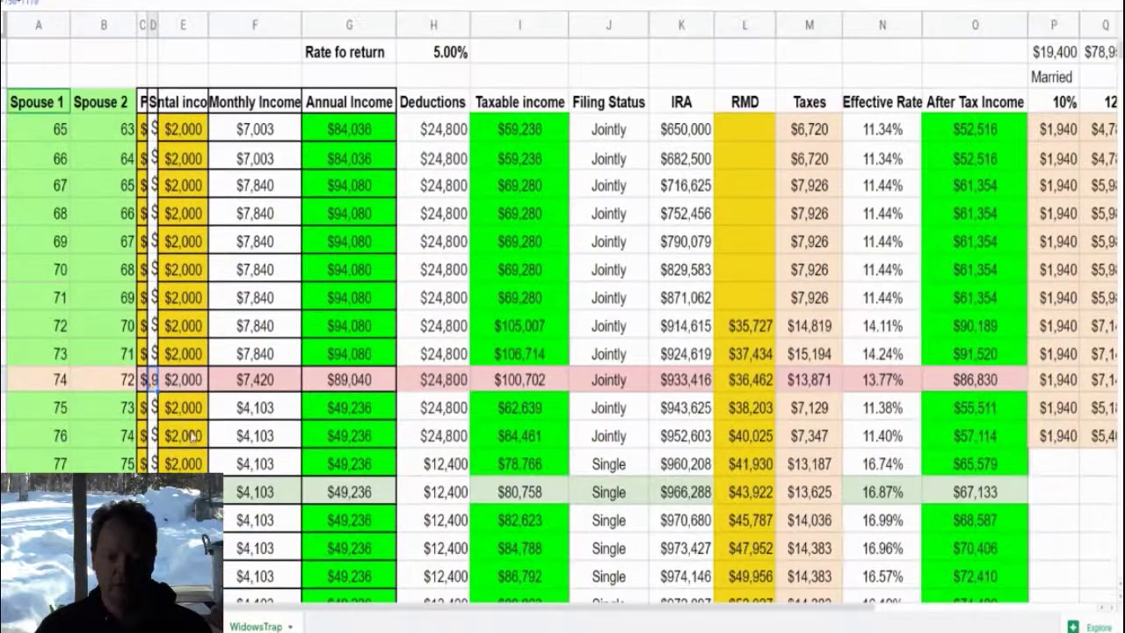
{"action": "left_click_drag", "start_coordinate": [209, 25], "coordinate": [167, 49]}
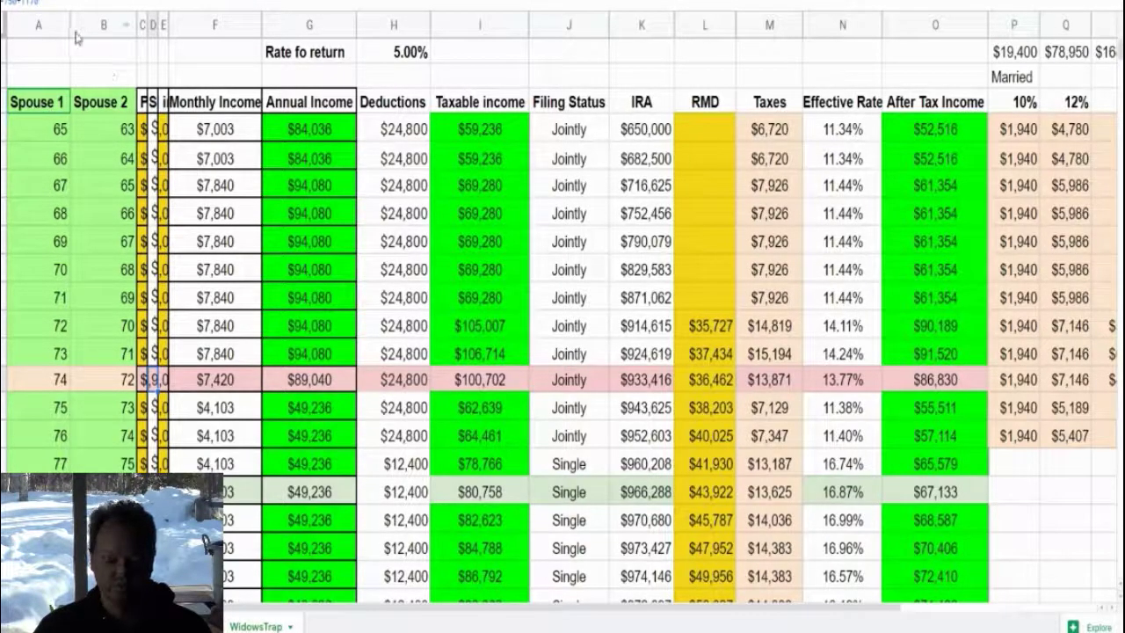
{"action": "left_click_drag", "start_coordinate": [68, 27], "coordinate": [128, 25]}
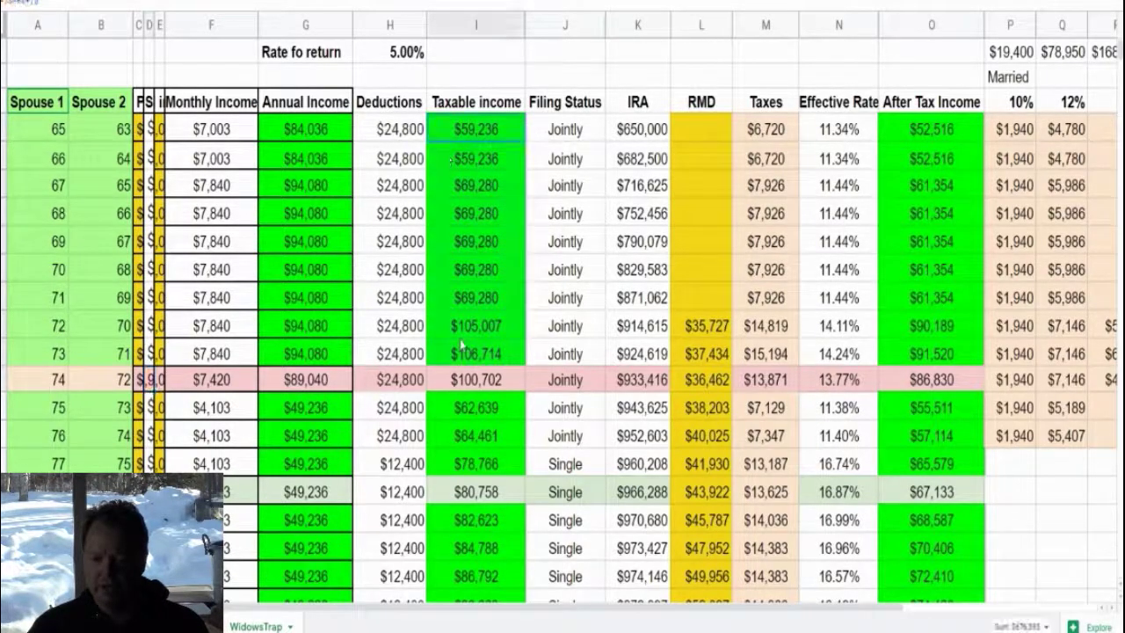
Step: Review the annual income, deductions, taxable income and filing status for the years through Spouse 1's age 74
{"action": "left_click_drag", "start_coordinate": [313, 132], "coordinate": [308, 327]}
{"action": "left_click_drag", "start_coordinate": [390, 151], "coordinate": [398, 279]}
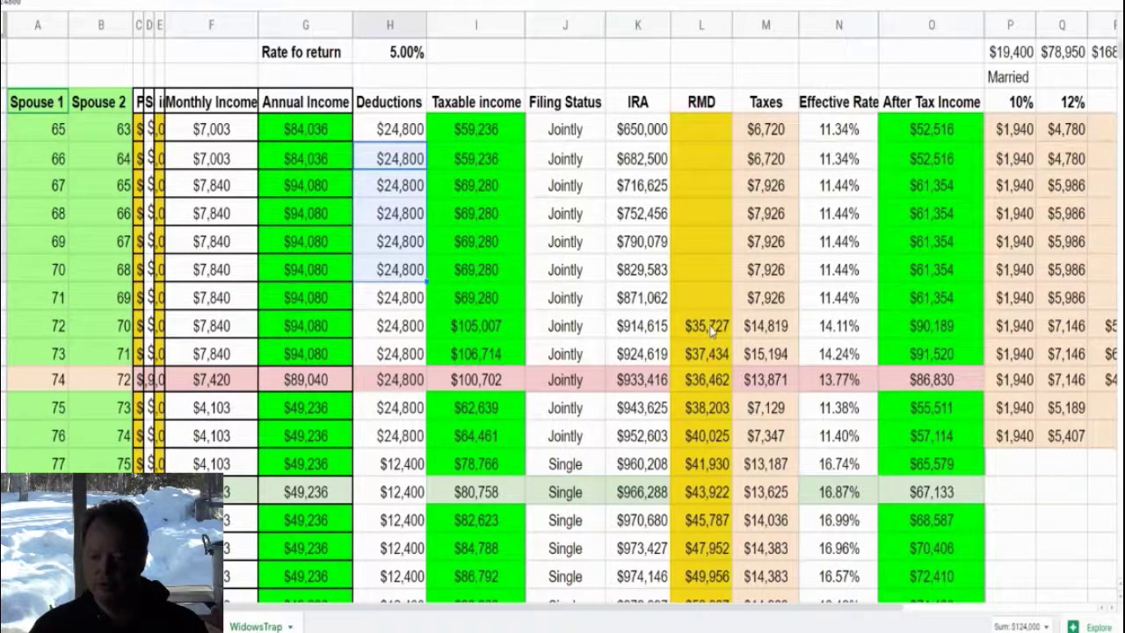
{"action": "left_click", "coordinate": [484, 332]}
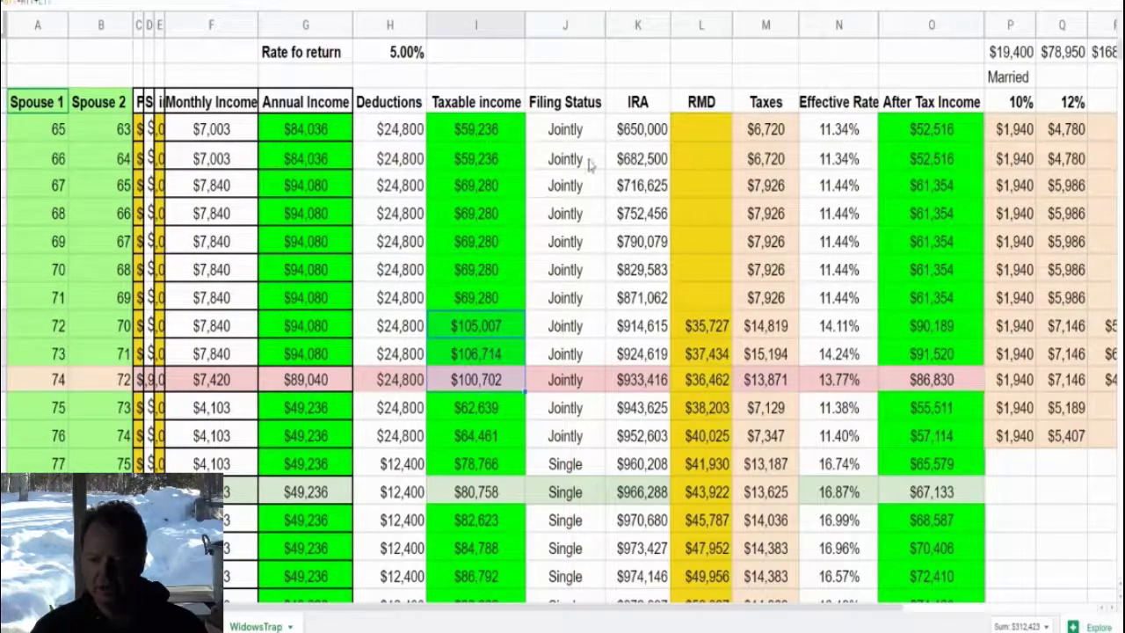
{"action": "mouse_move", "coordinate": [580, 130]}
{"action": "left_mouse_down"}
{"action": "mouse_move", "coordinate": [575, 429]}
{"action": "mouse_move", "coordinate": [570, 393]}
{"action": "left_mouse_up"}
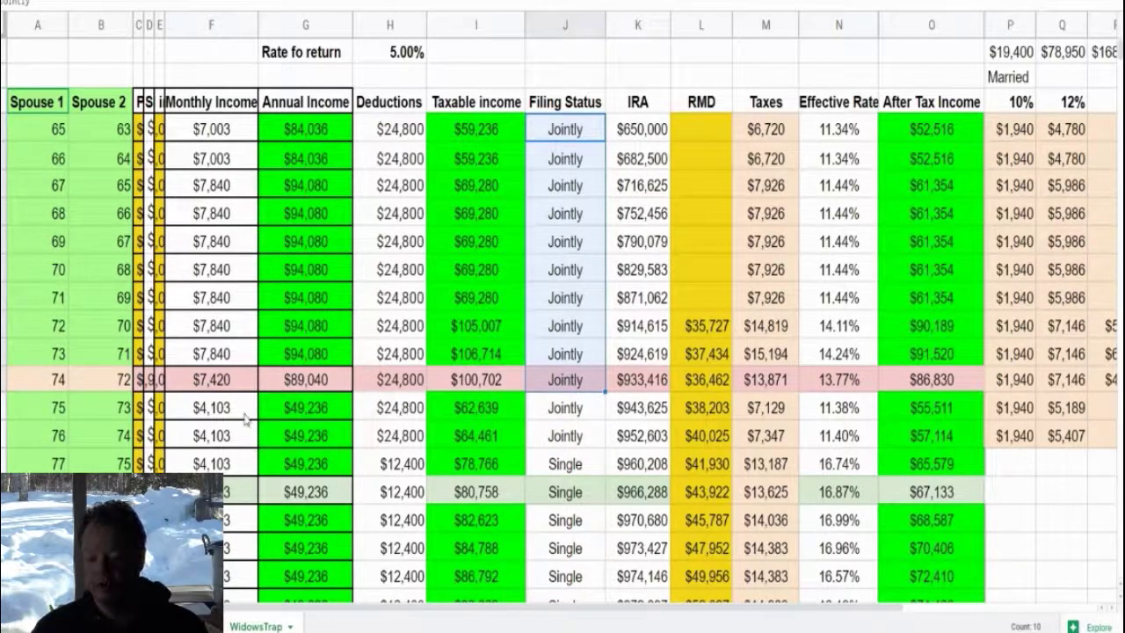
Step: Examine income, deductions and filing status for Spouse 1's ages 75 and 76, and compare the deduction at age 77
{"action": "left_click_drag", "start_coordinate": [227, 413], "coordinate": [573, 434]}
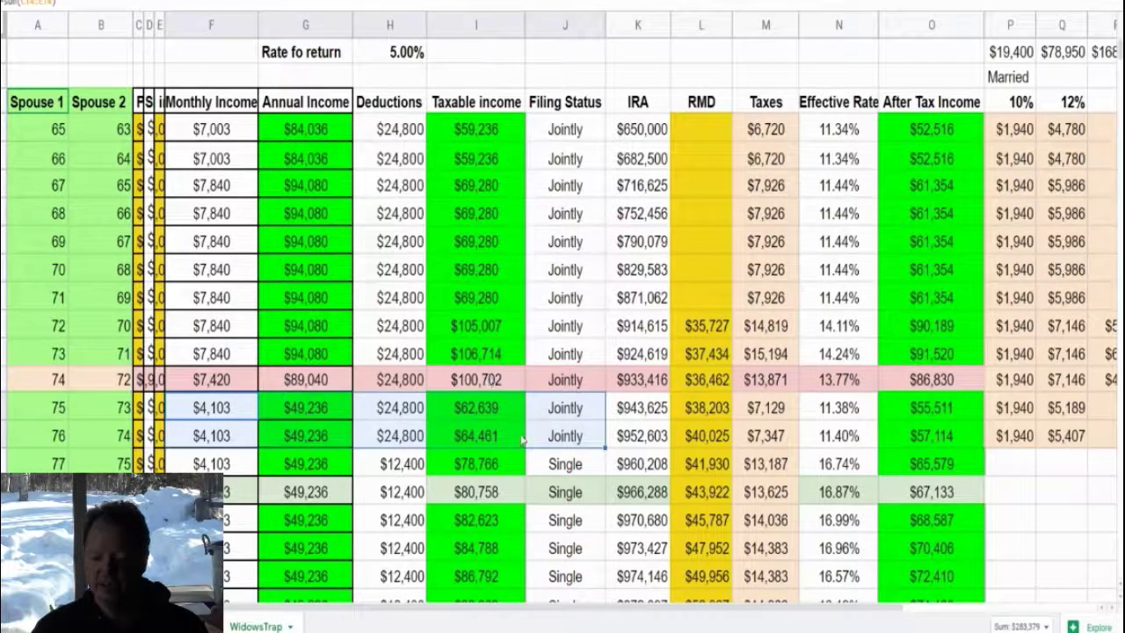
{"action": "left_click", "coordinate": [570, 429]}
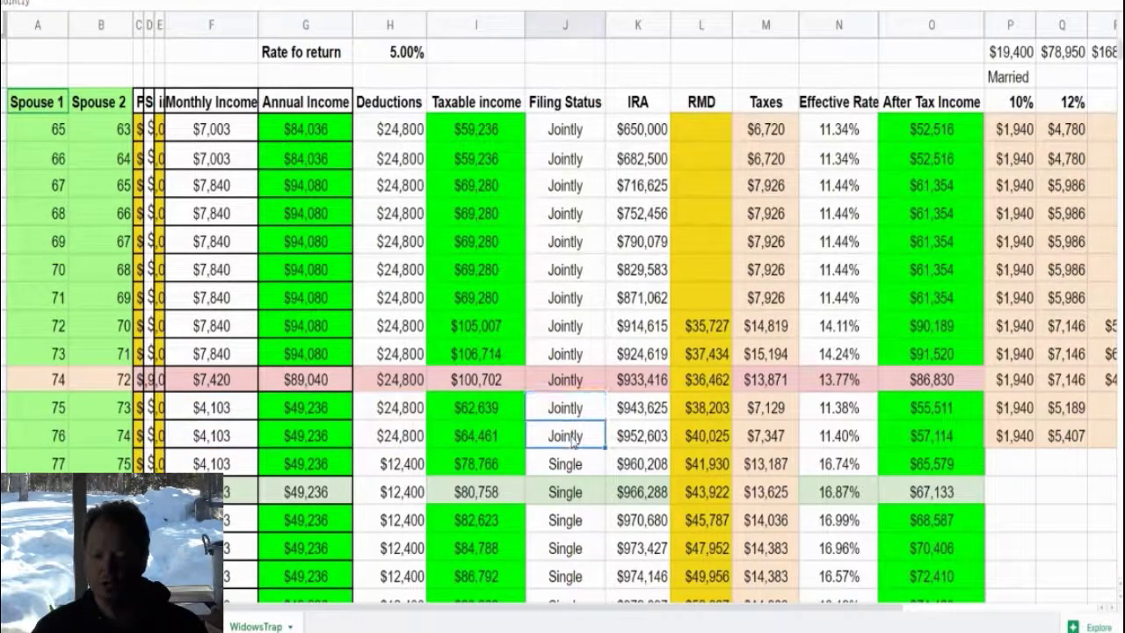
{"action": "left_click", "coordinate": [388, 413]}
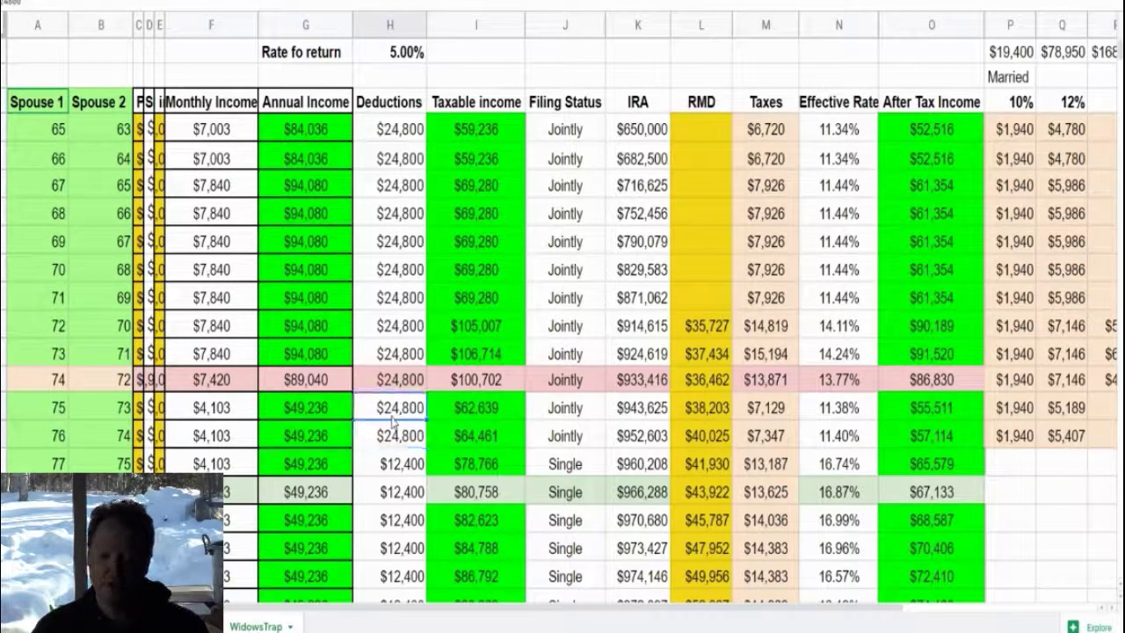
{"action": "left_click", "coordinate": [395, 437]}
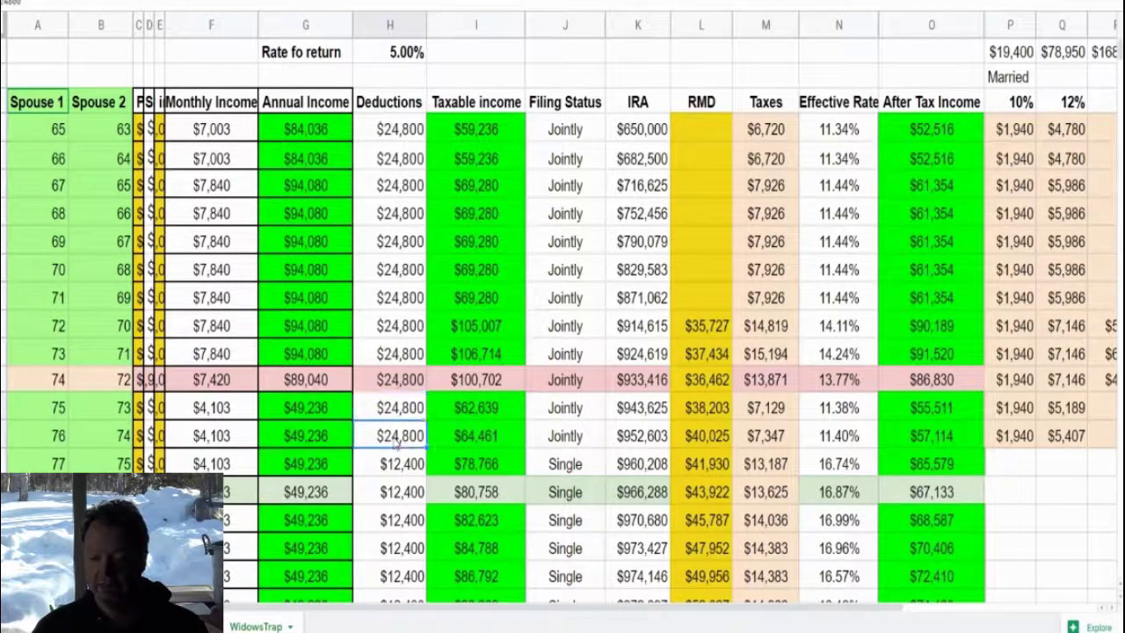
{"action": "left_click", "coordinate": [555, 433]}
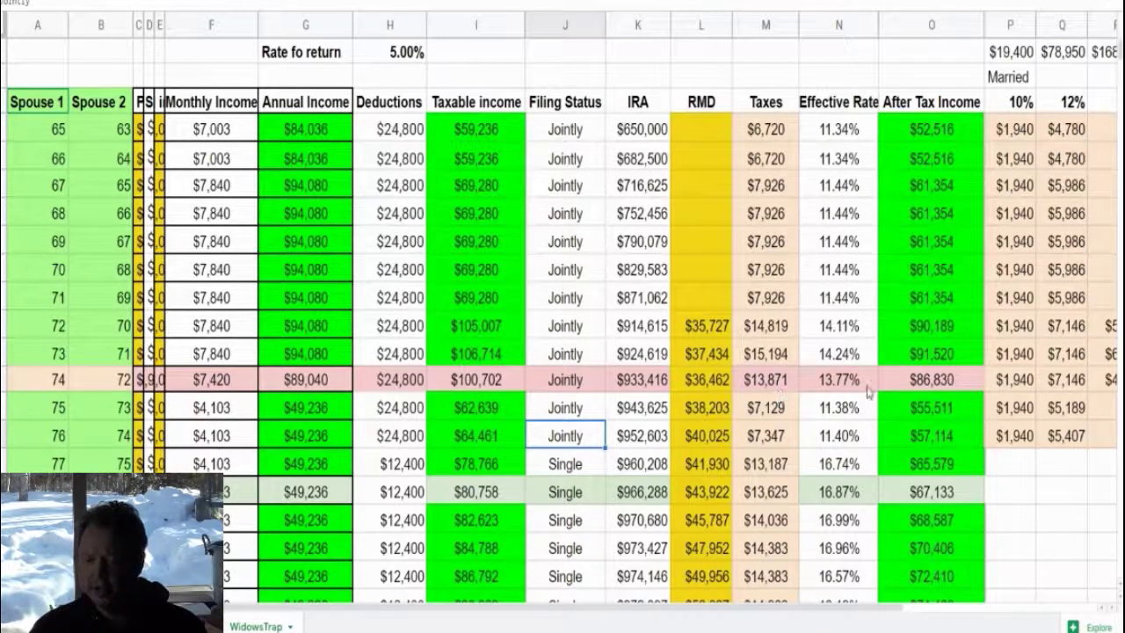
{"action": "left_click", "coordinate": [380, 466]}
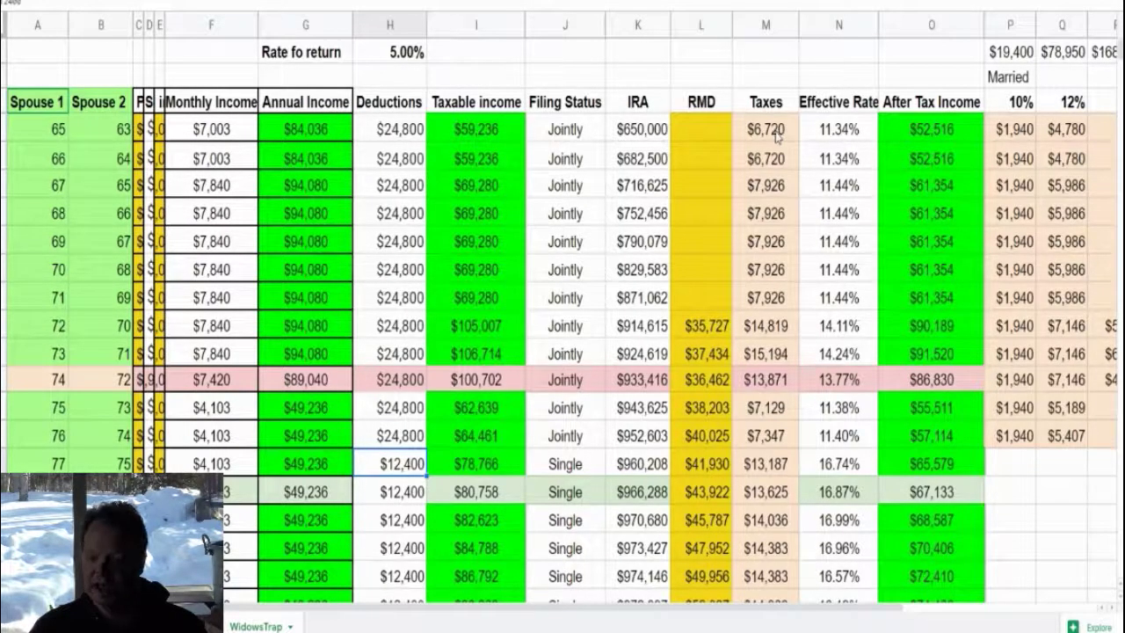
Step: Review the taxes from Spouse 1's age 65 to 71 against taxable income, and the effective rates through age 72
{"action": "left_click_drag", "start_coordinate": [778, 134], "coordinate": [774, 301]}
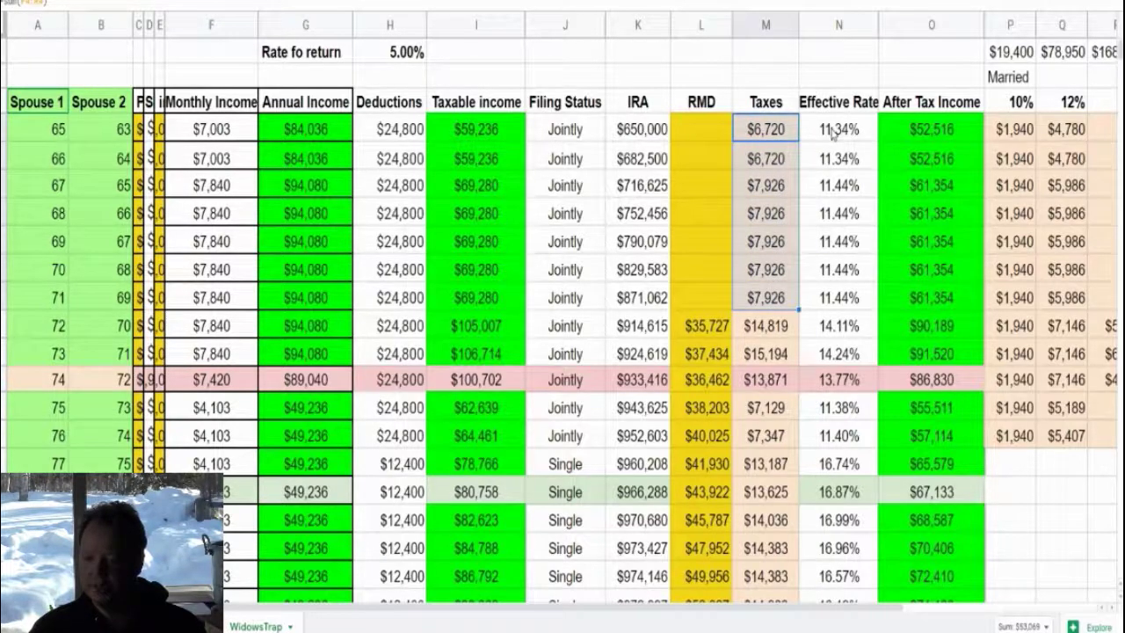
{"action": "left_click", "coordinate": [780, 129]}
{"action": "left_click", "coordinate": [491, 132]}
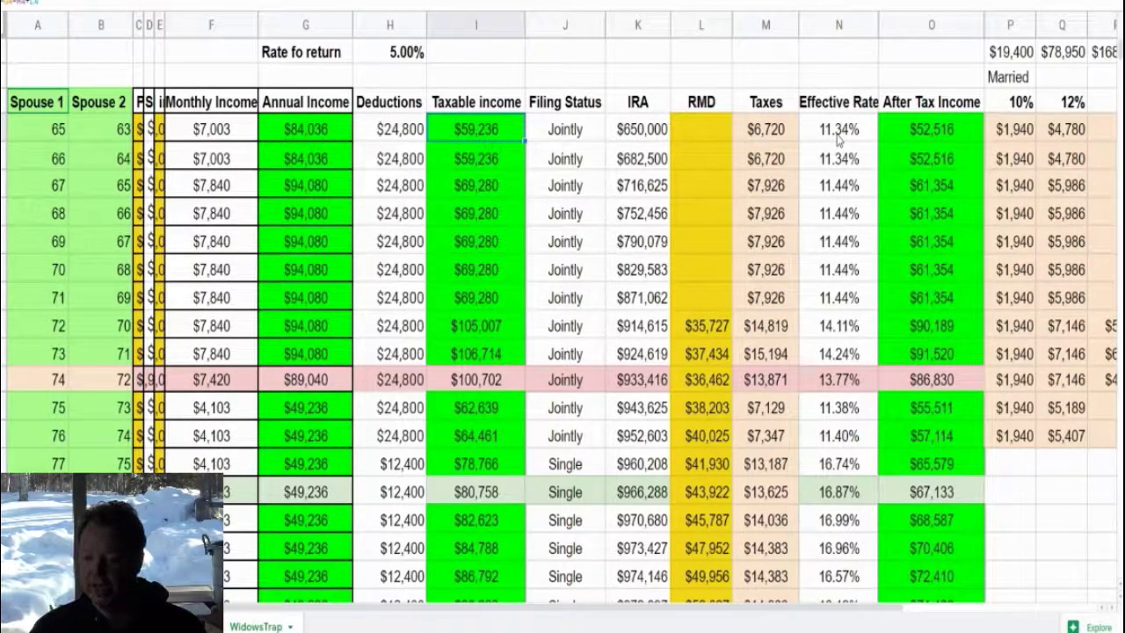
{"action": "left_click_drag", "start_coordinate": [842, 132], "coordinate": [849, 327]}
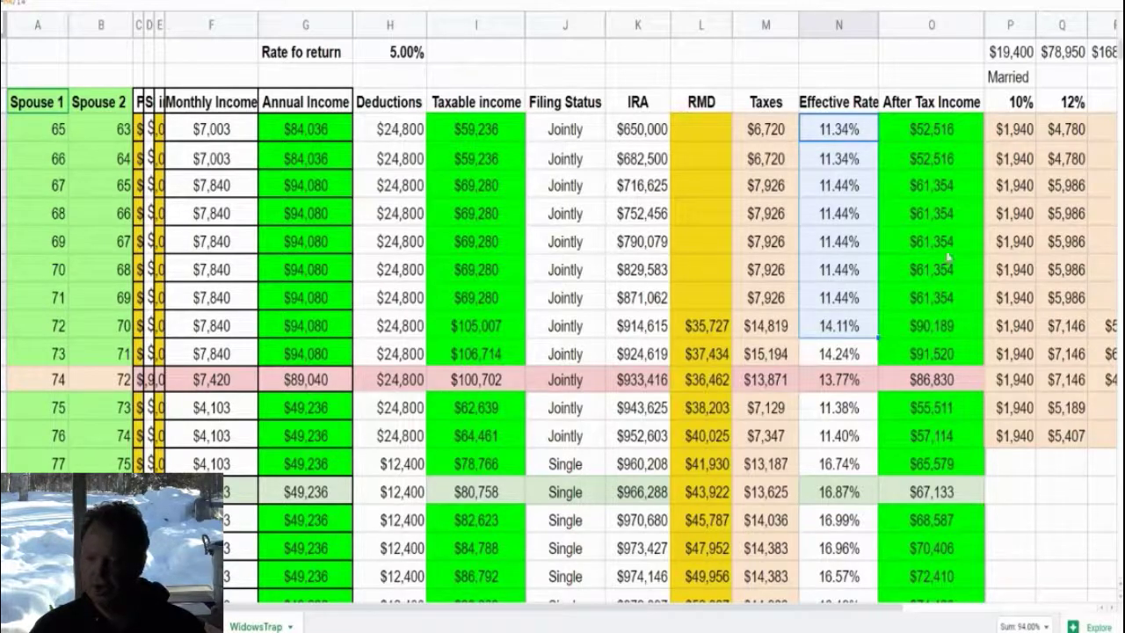
Step: Inspect the age 72 after-tax income, RMD and IRA, and compare the age 71 effective rate with ages 72 to 74
{"action": "left_click", "coordinate": [952, 328]}
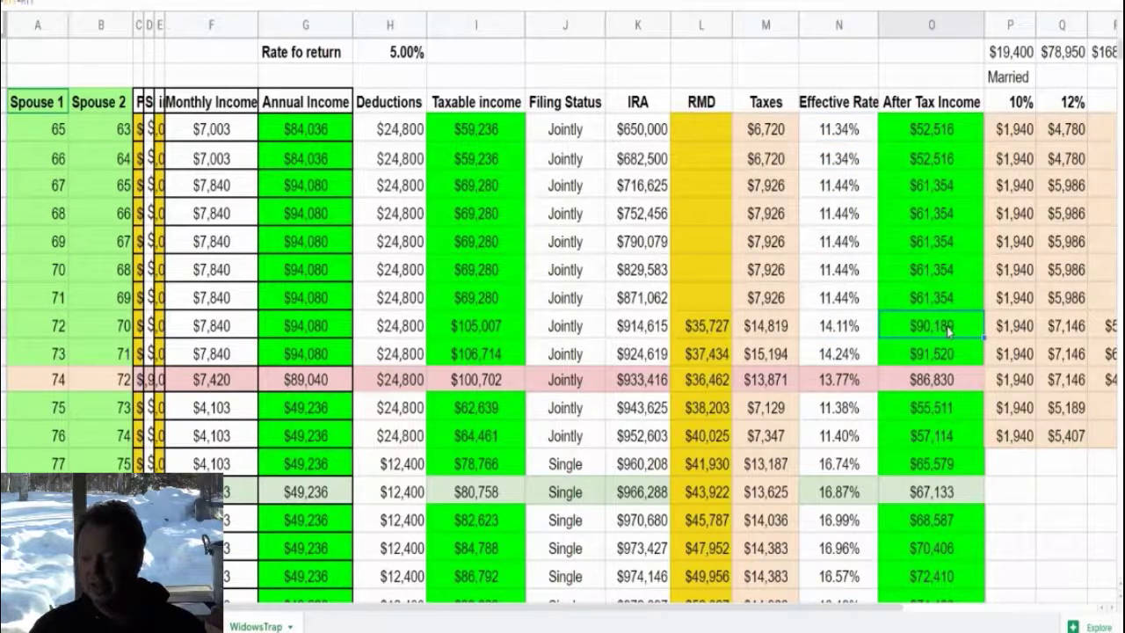
{"action": "left_click", "coordinate": [709, 335]}
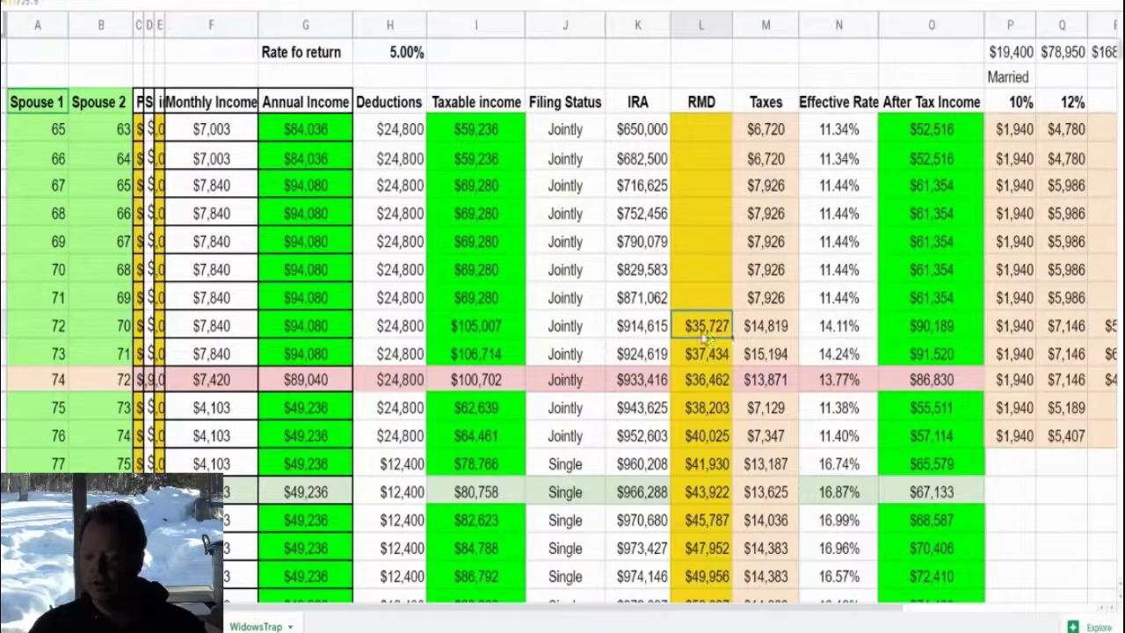
{"action": "left_click", "coordinate": [642, 328]}
{"action": "left_click", "coordinate": [824, 303]}
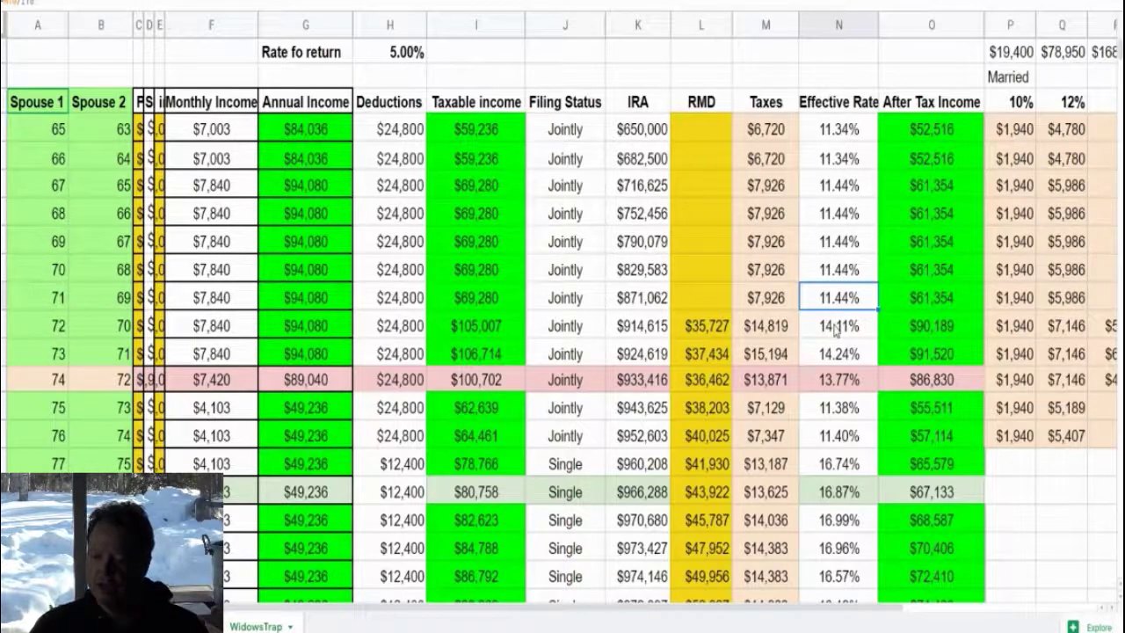
{"action": "left_click_drag", "start_coordinate": [836, 330], "coordinate": [844, 385]}
Step: Examine the married 10% and 12% tax bracket columns, including the 10% bracket's income limit and the tax amounts in the first rows
{"action": "left_click_drag", "start_coordinate": [889, 610], "coordinate": [958, 607]}
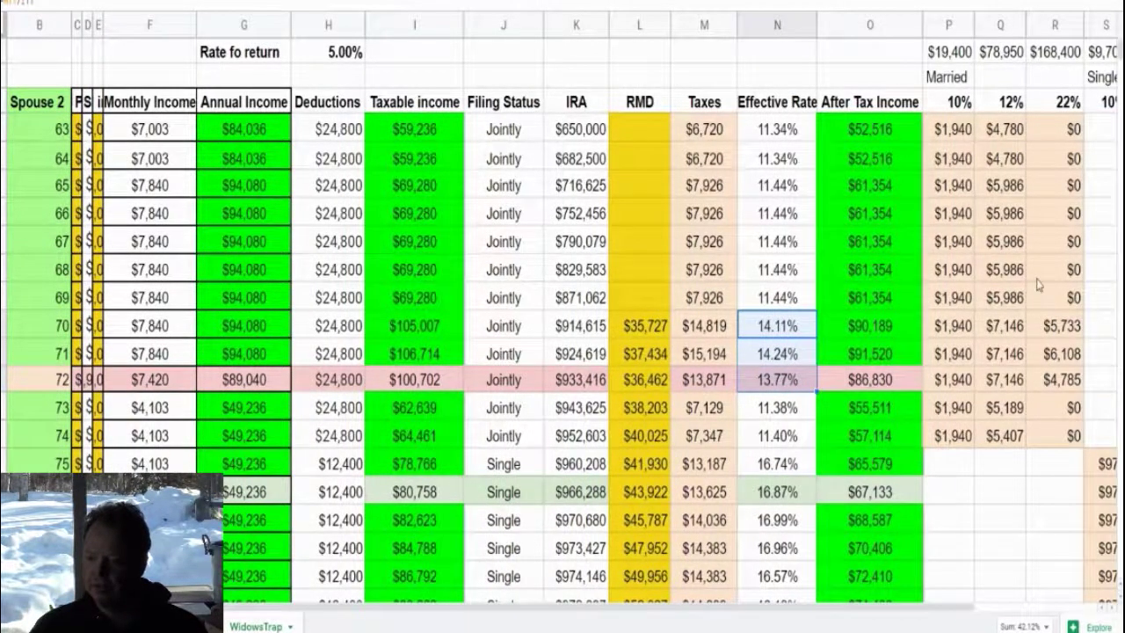
{"action": "left_click_drag", "start_coordinate": [960, 130], "coordinate": [1009, 297]}
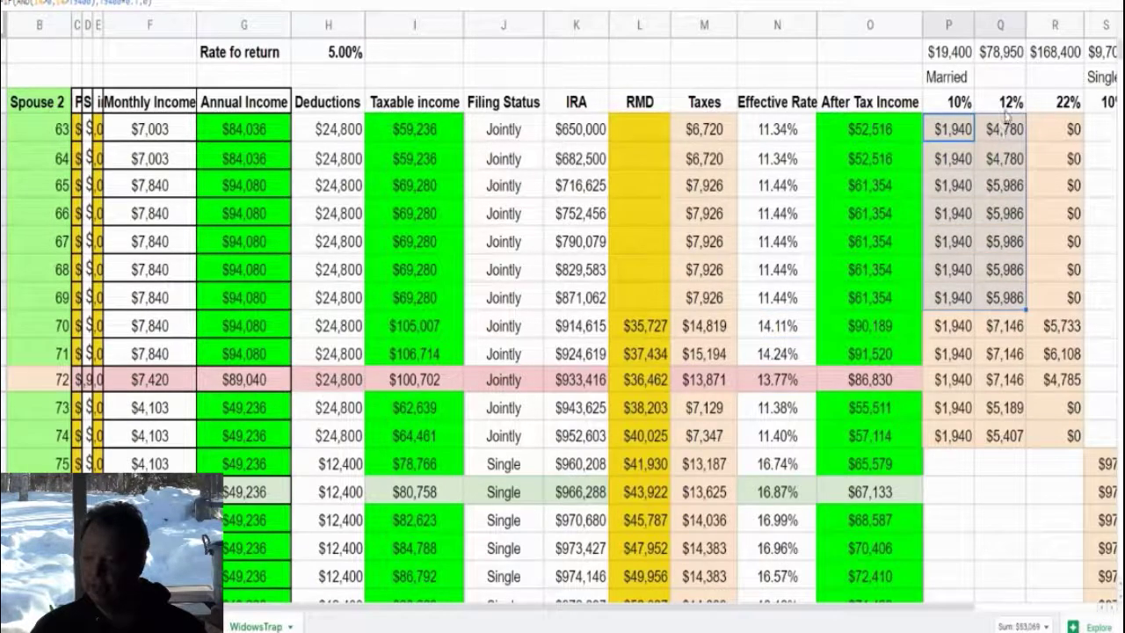
{"action": "left_click", "coordinate": [943, 56]}
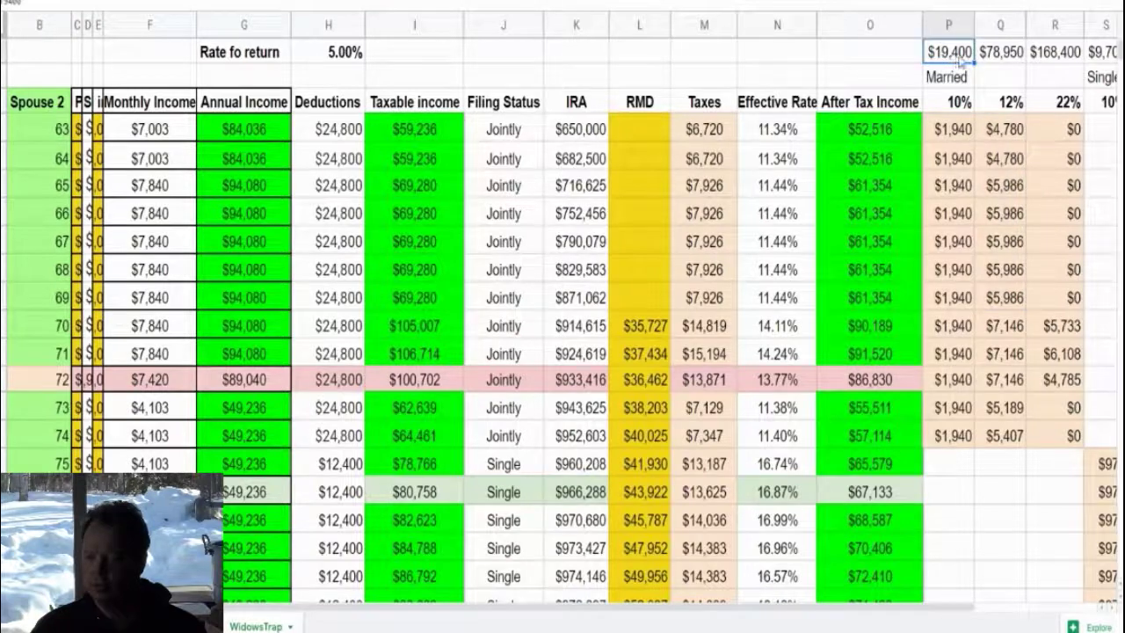
{"action": "left_click", "coordinate": [957, 104]}
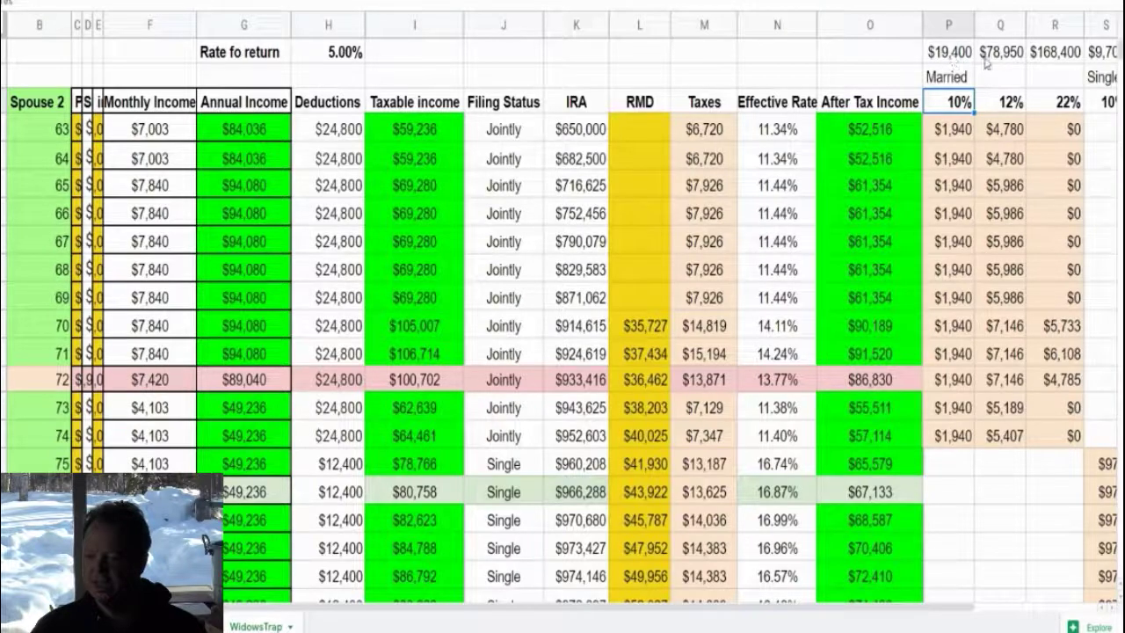
{"action": "left_click", "coordinate": [1009, 104]}
{"action": "left_click_drag", "start_coordinate": [1007, 130], "coordinate": [1006, 186]}
{"action": "left_click", "coordinate": [980, 132]}
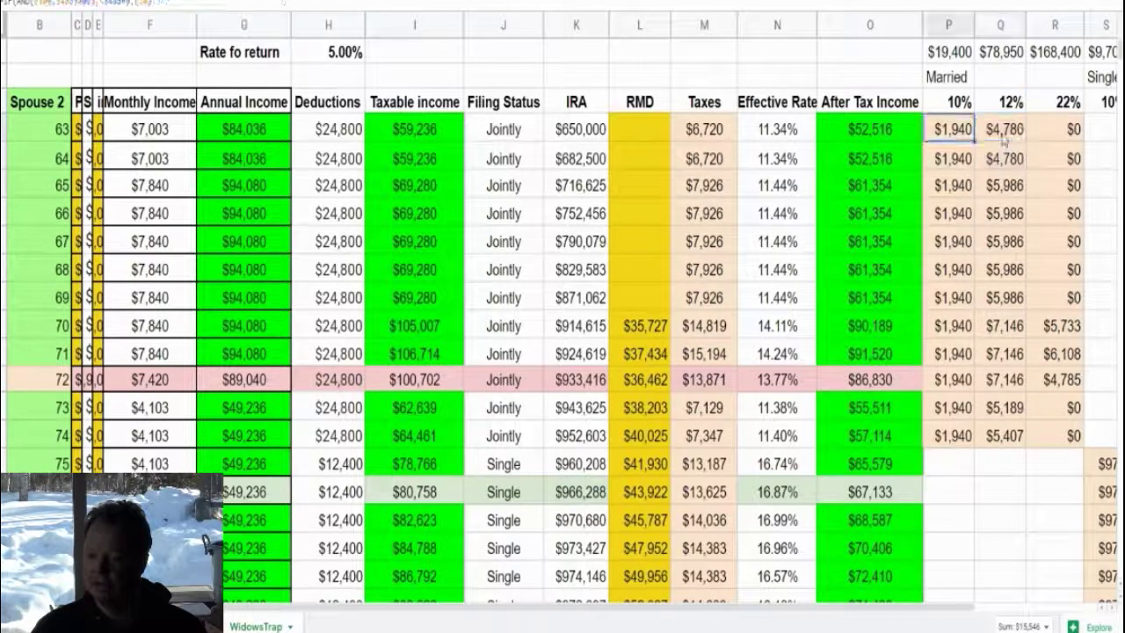
Step: Check the taxes and effective rate at Spouse 2's age 63, and the taxable income for ages 70 to 72
{"action": "left_click", "coordinate": [735, 139]}
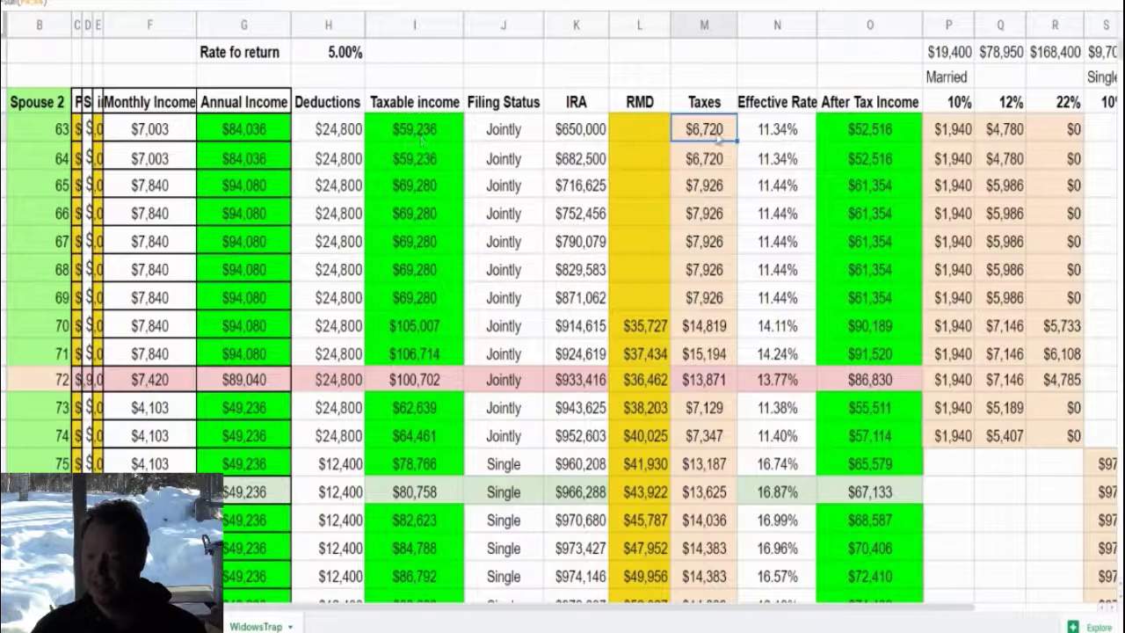
{"action": "left_click", "coordinate": [787, 132]}
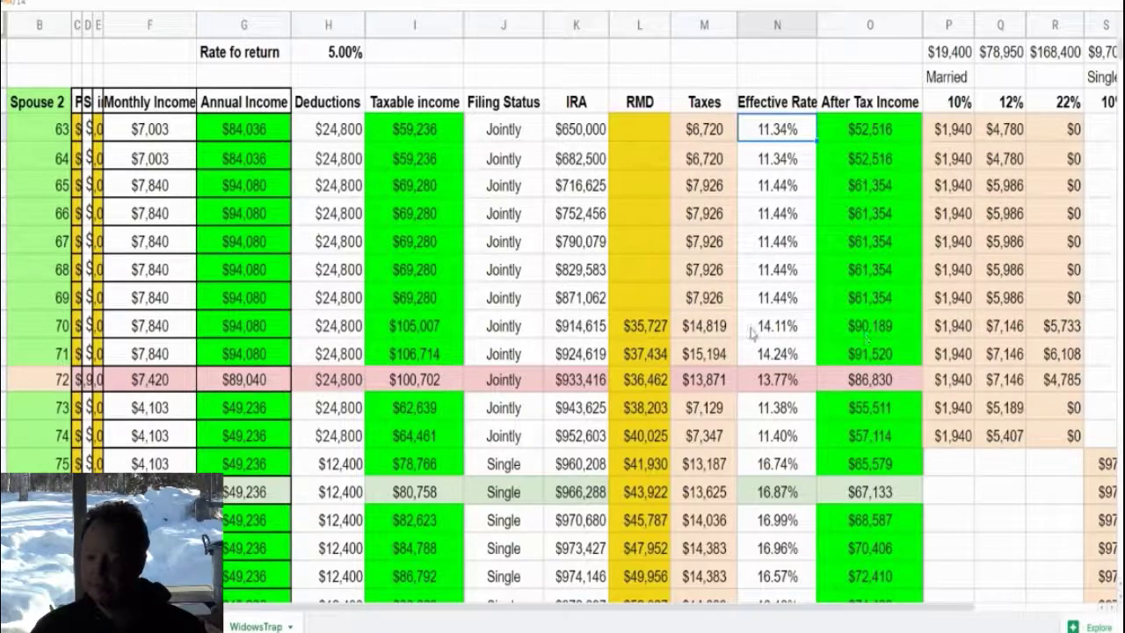
{"action": "left_click_drag", "start_coordinate": [428, 330], "coordinate": [428, 381]}
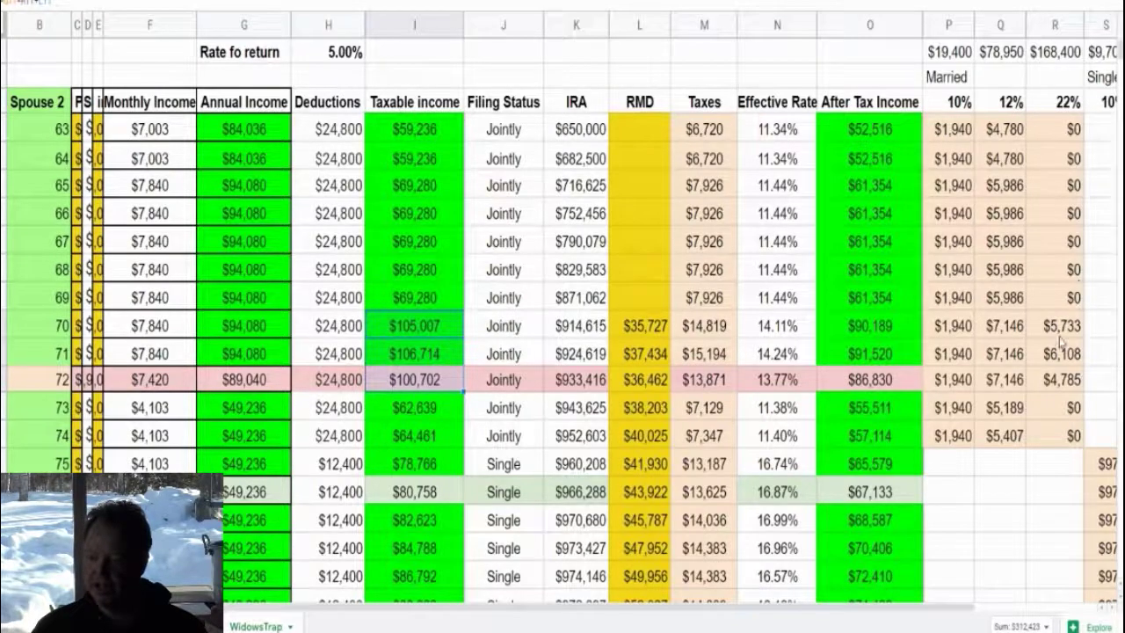
Step: Review the married 22% bracket taxes for Spouse 2's ages 70 to 72, and the age 72 row through taxable income
{"action": "left_click_drag", "start_coordinate": [1063, 326], "coordinate": [1065, 382]}
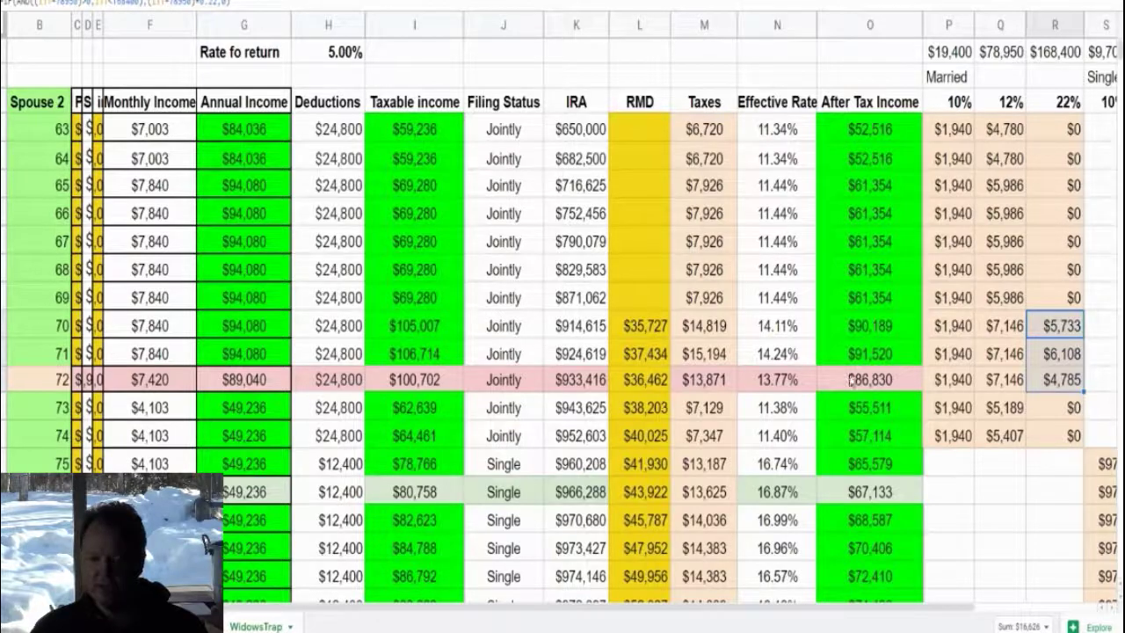
{"action": "left_click", "coordinate": [58, 381]}
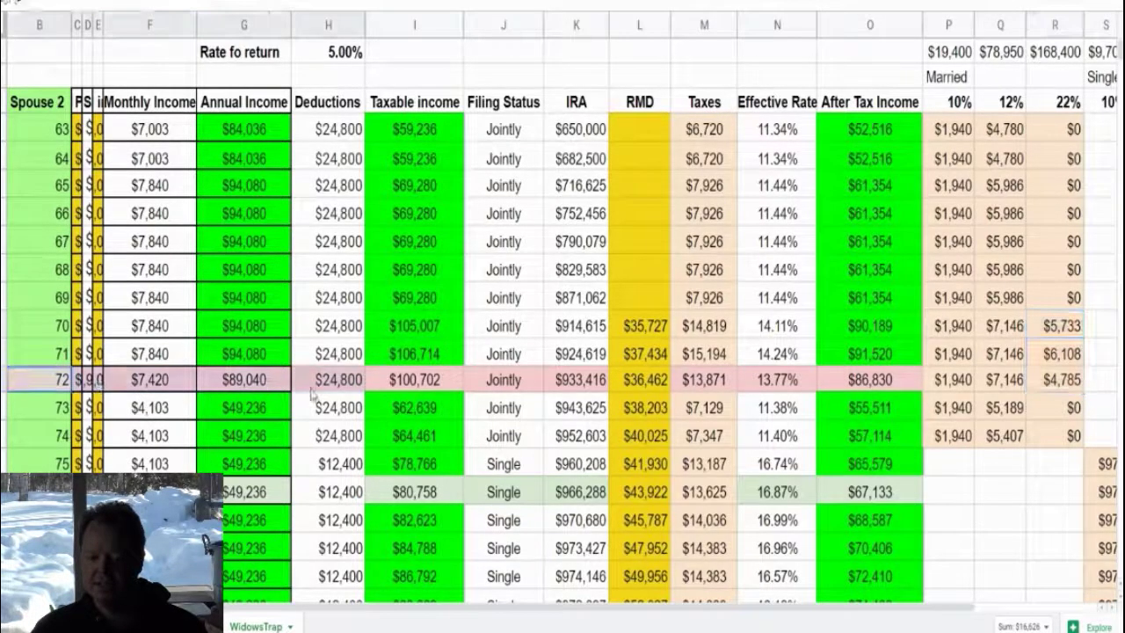
{"action": "left_click", "coordinate": [413, 380], "text": "shift"}
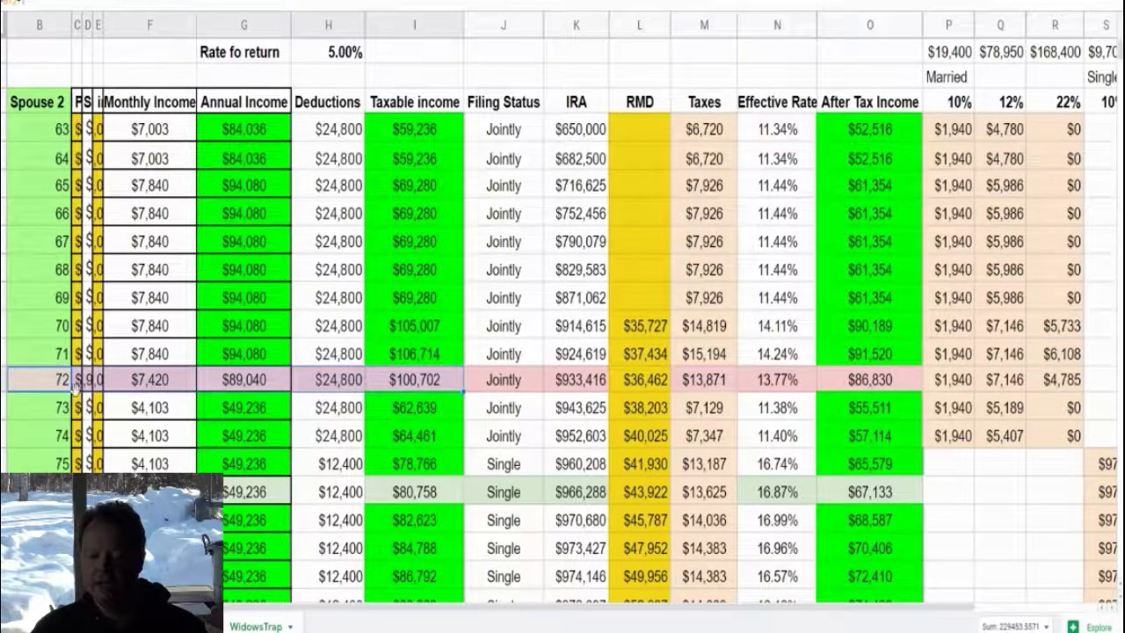
Step: Check the survivor's income components and monthly income at Spouse 2's age 73
{"action": "left_click", "coordinate": [140, 419]}
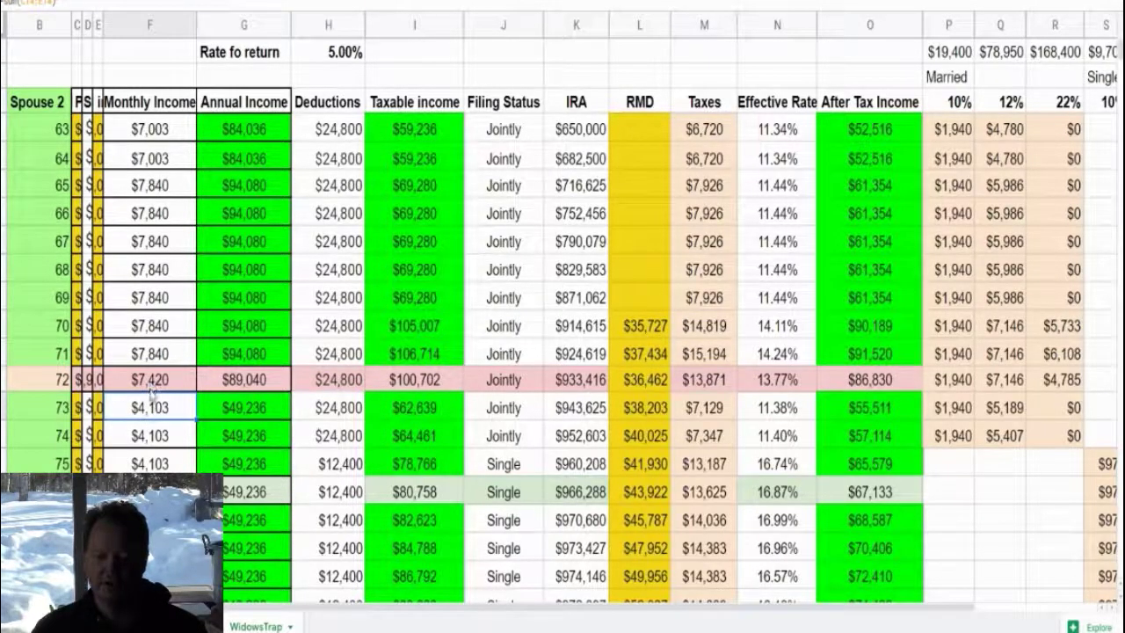
{"action": "left_click", "coordinate": [92, 419]}
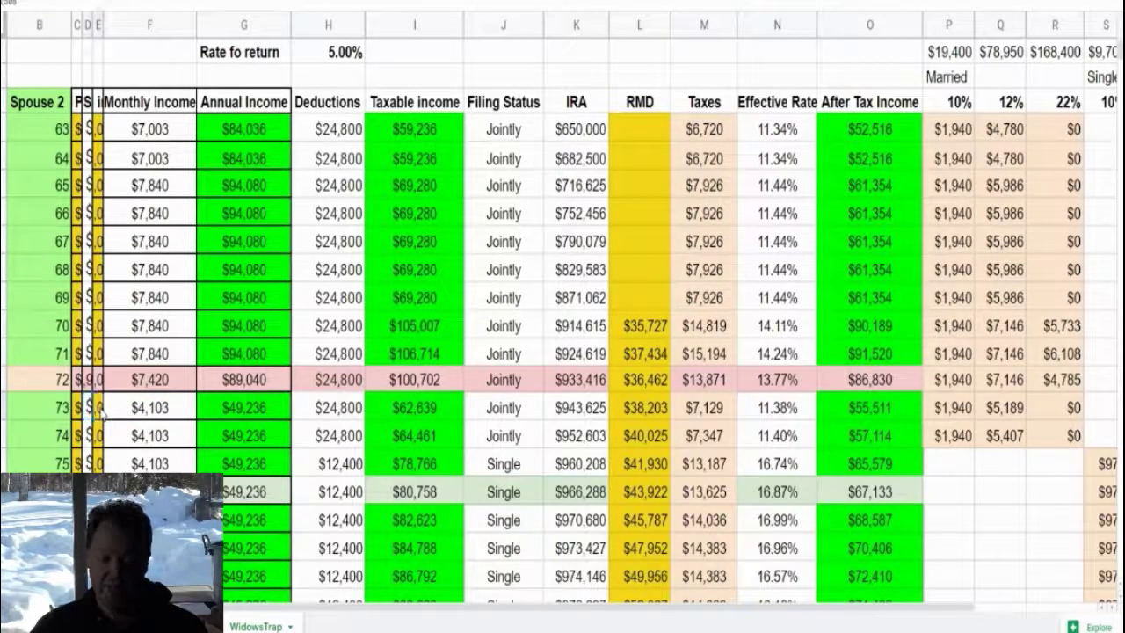
{"action": "left_click", "coordinate": [146, 420]}
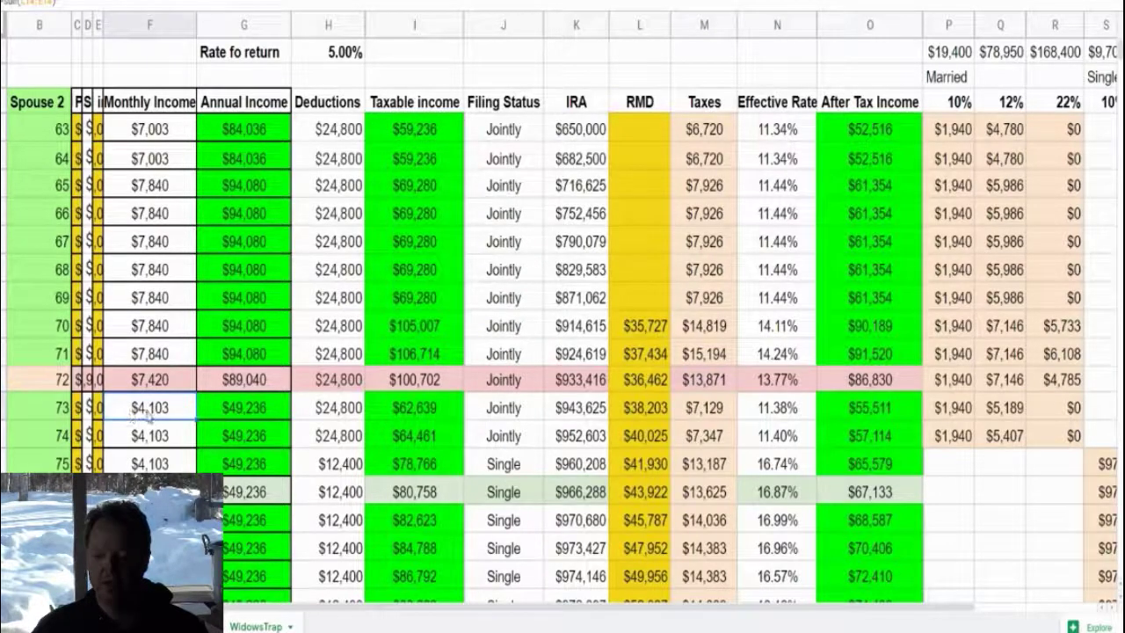
Step: Inspect the RMDs at Spouse 2's ages 73 and 72, and look up age 72 in the SmartAsset distribution period table
{"action": "left_click", "coordinate": [649, 412]}
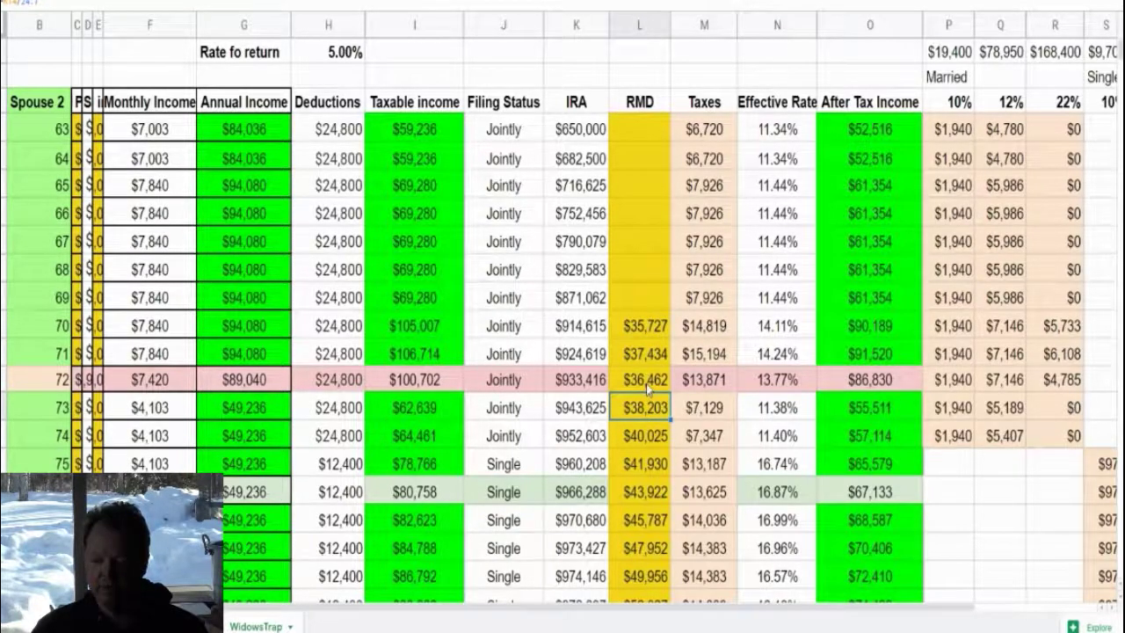
{"action": "left_click", "coordinate": [646, 384]}
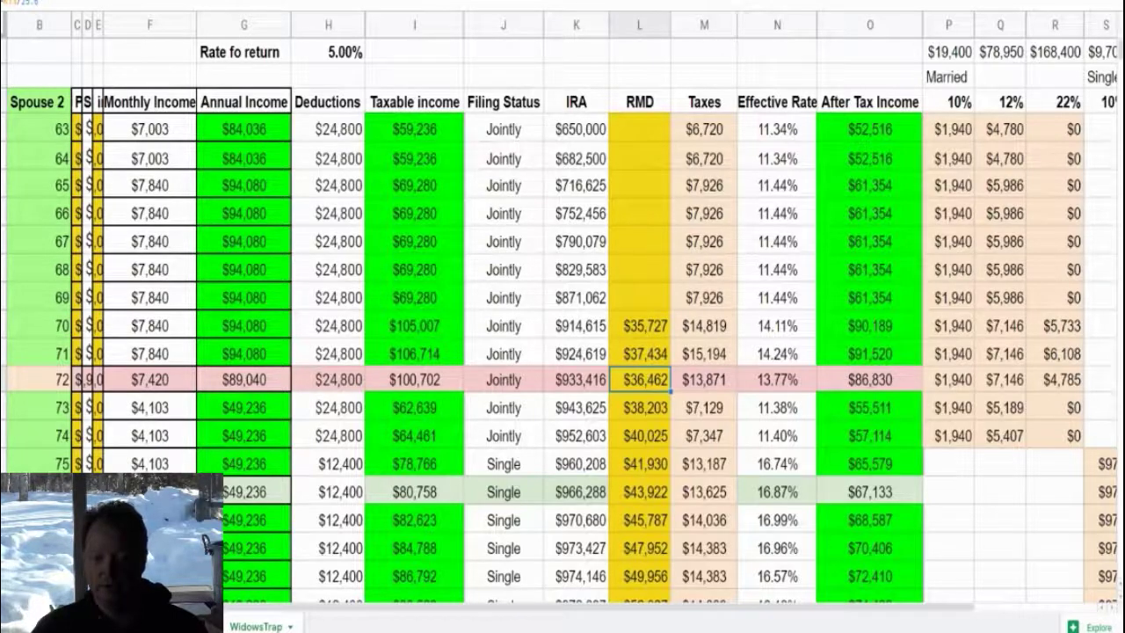
{"action": "key", "text": "ctrl+Tab"}
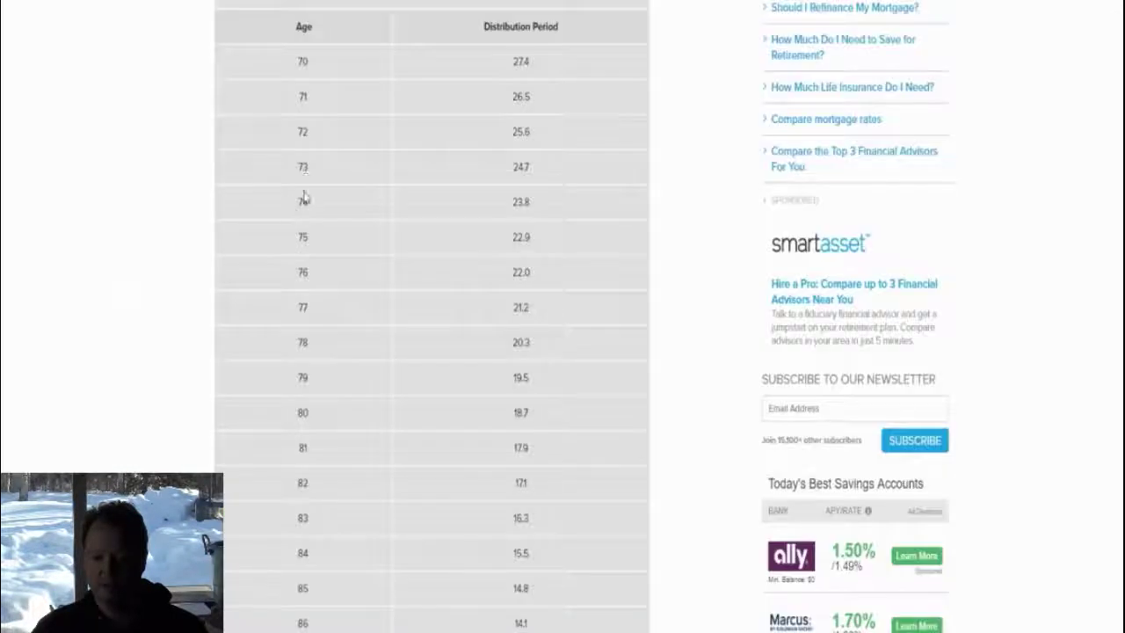
{"action": "double_click", "coordinate": [303, 132]}
{"action": "double_click", "coordinate": [519, 133]}
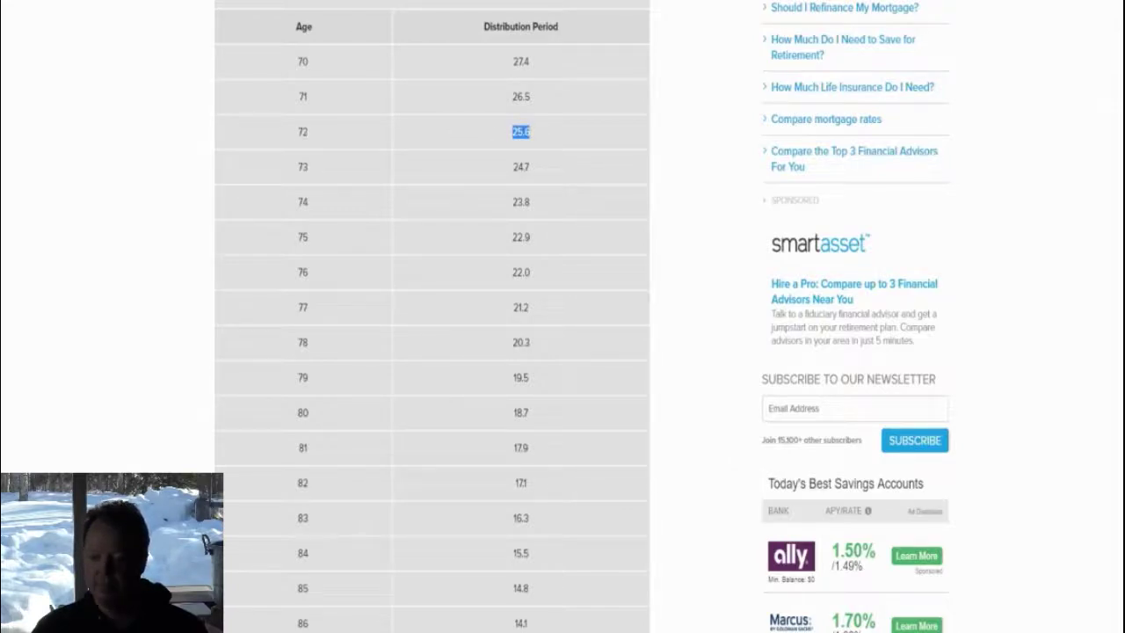
Step: Return to the spreadsheet and compare the age 72 and 73 IRA balances and RMDs, consulting the distribution period table
{"action": "key", "text": "ctrl+Tab"}
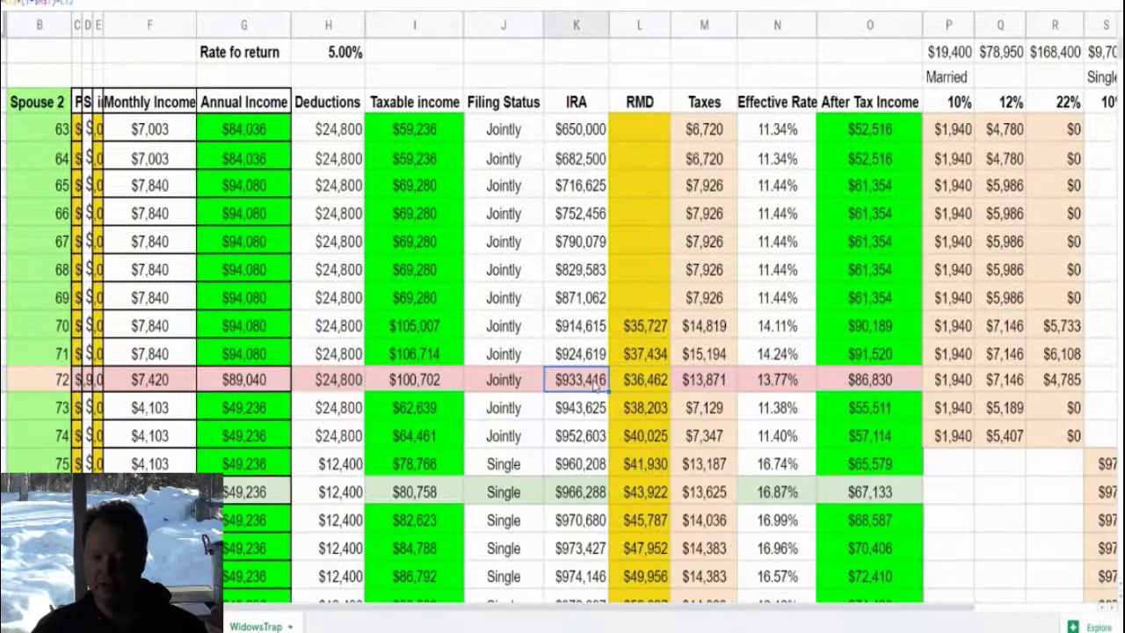
{"action": "left_click", "coordinate": [627, 383]}
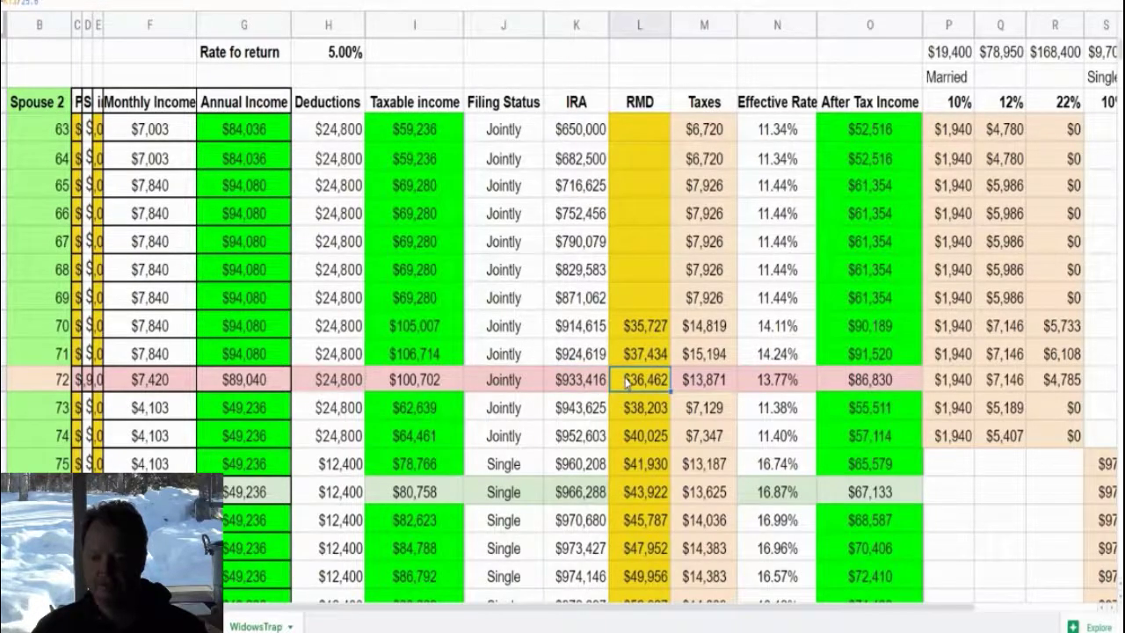
{"action": "left_click", "coordinate": [576, 412]}
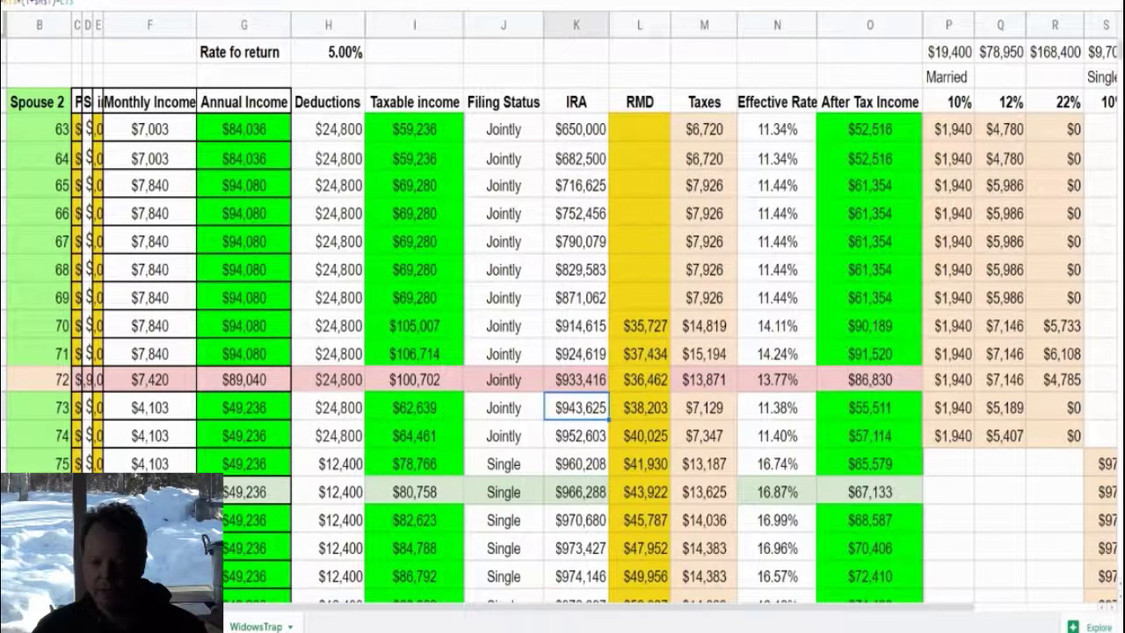
{"action": "key", "text": "ctrl+Tab"}
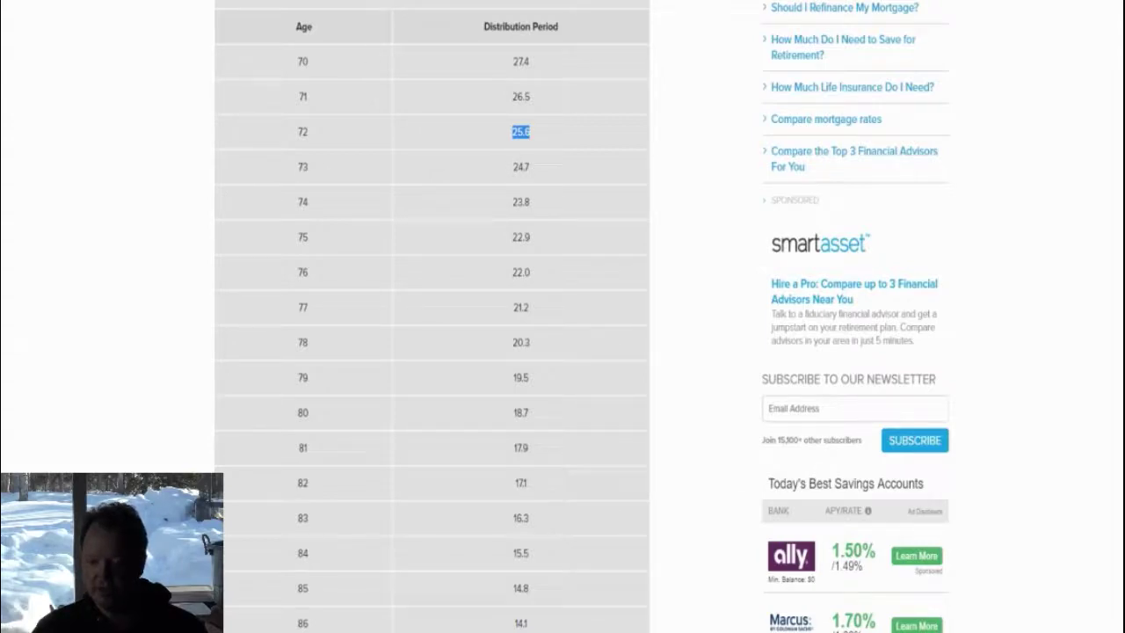
{"action": "key", "text": "ctrl+Tab"}
{"action": "key", "text": "Right"}
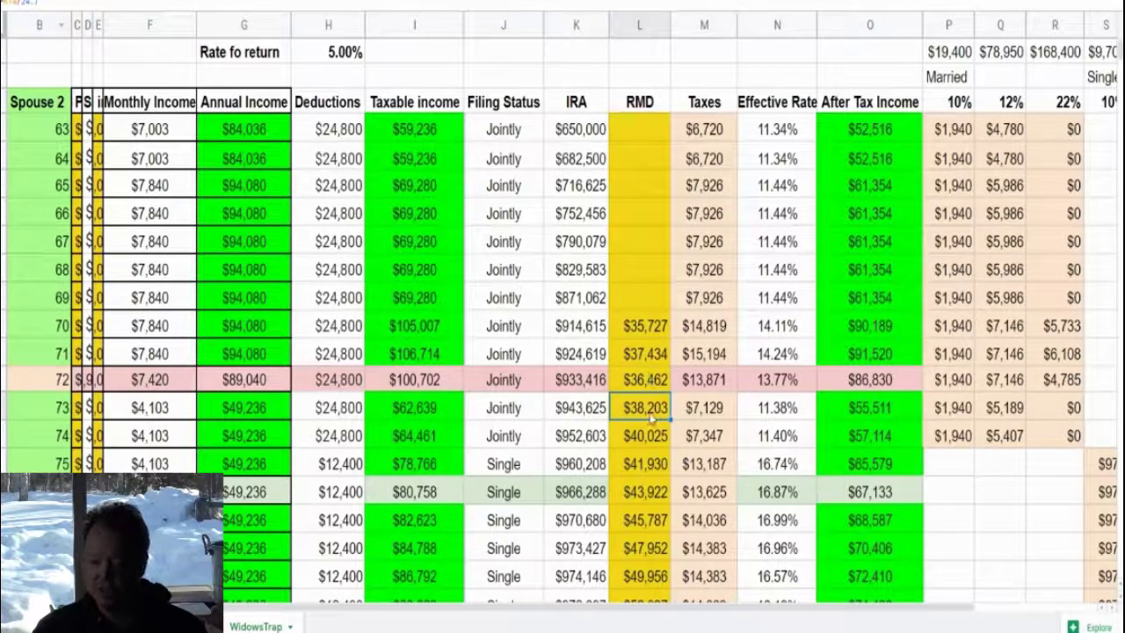
Step: Review the RMDs from Spouse 2's age 70 to 77 against the IRA balances and the distribution period table
{"action": "left_click", "coordinate": [644, 378]}
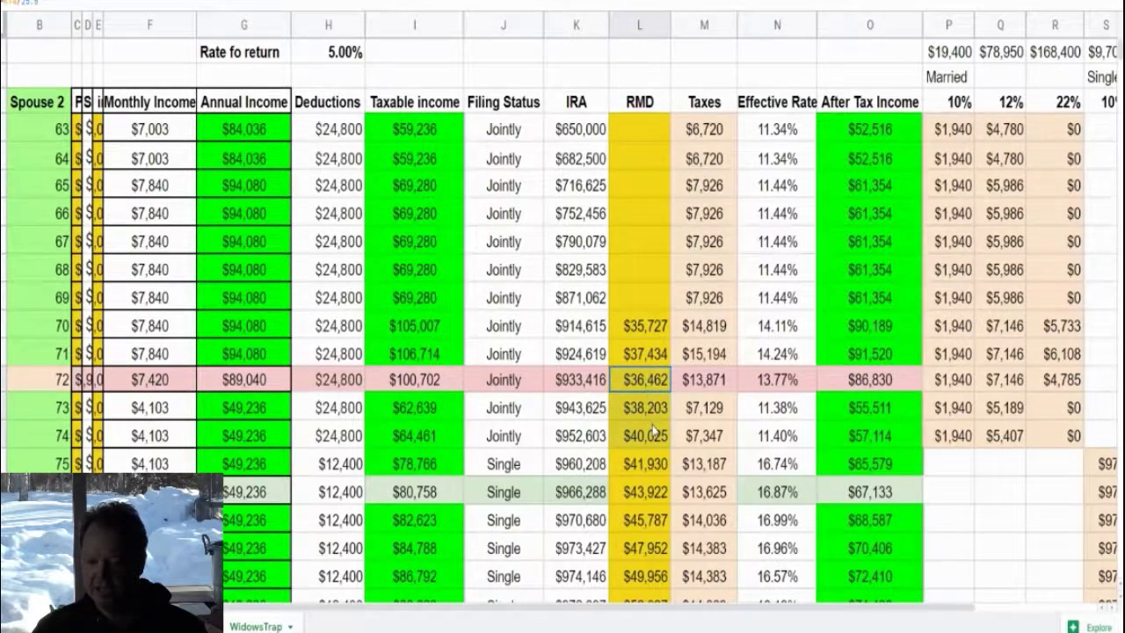
{"action": "left_click", "coordinate": [661, 485], "text": "shift"}
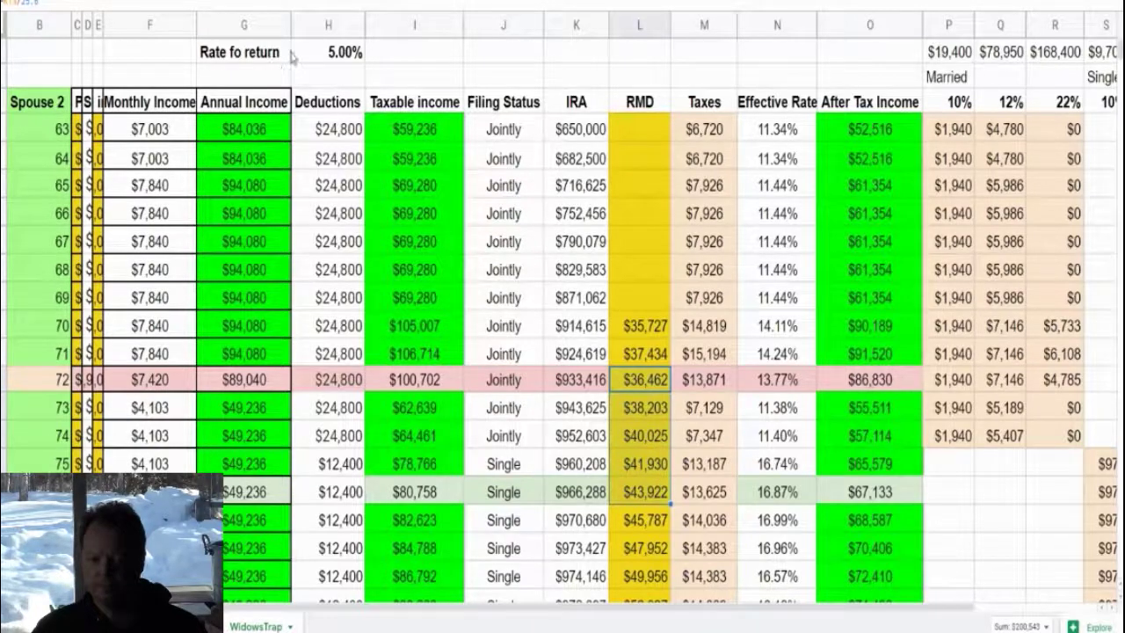
{"action": "key", "text": "alt+Tab"}
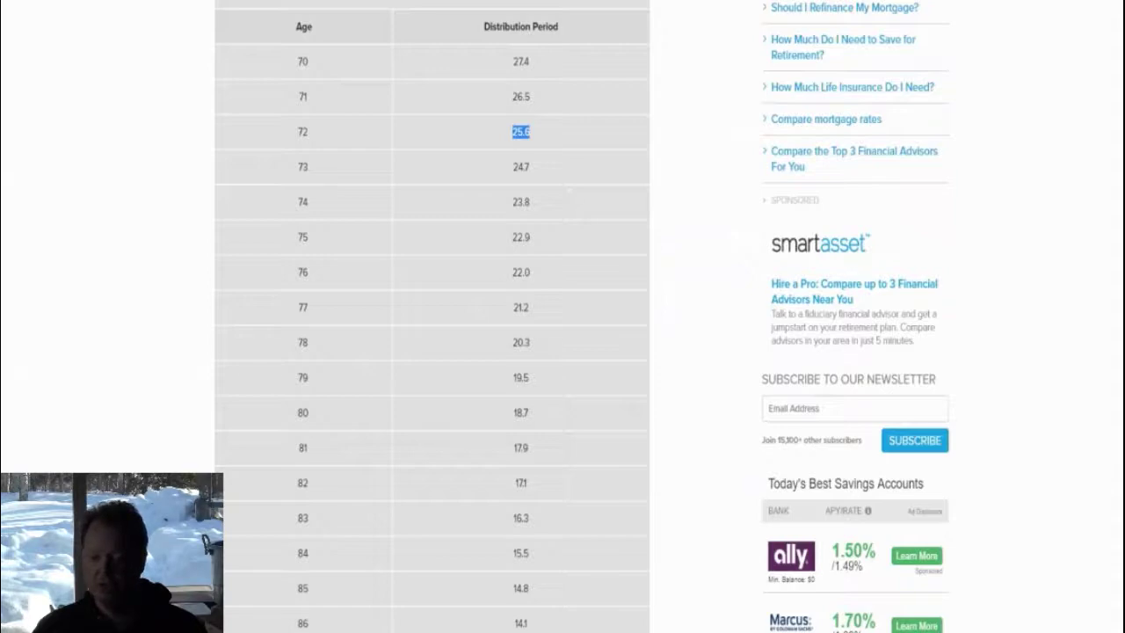
{"action": "key", "text": "alt+Tab"}
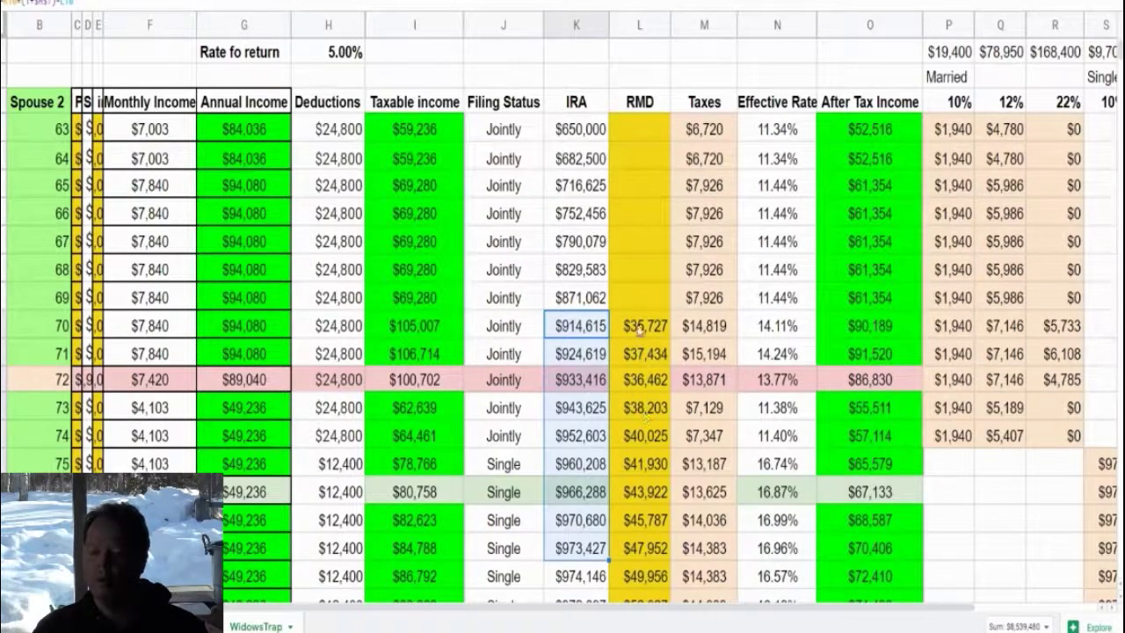
{"action": "left_click_drag", "start_coordinate": [641, 327], "coordinate": [649, 528]}
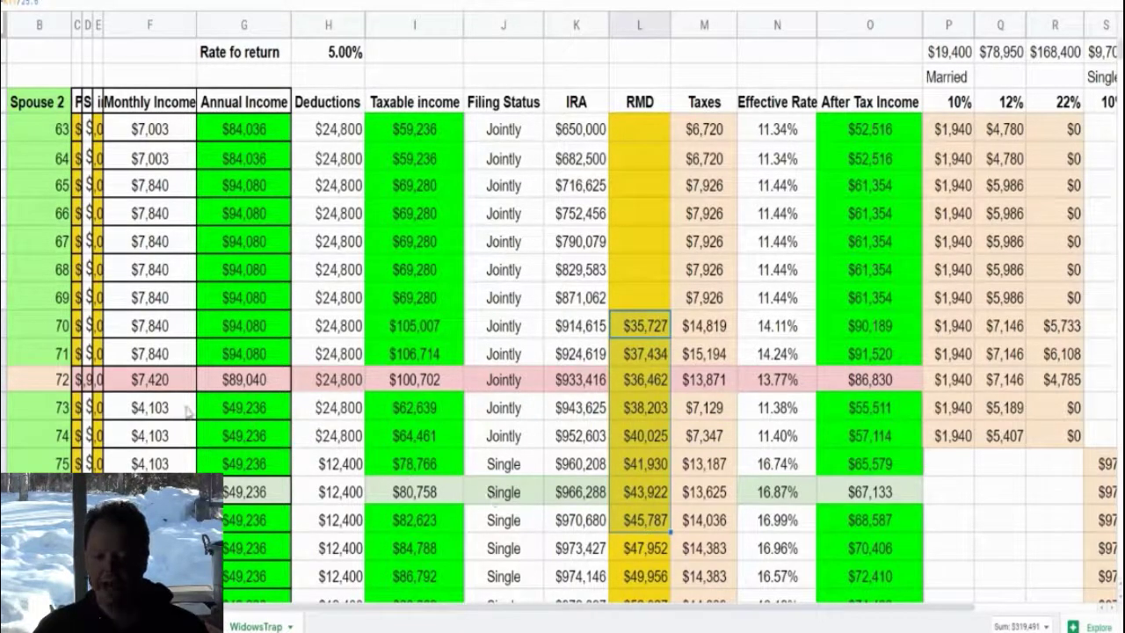
Step: Examine monthly income, filing status, deductions and effective rates for Spouse 2's ages 73 and 74
{"action": "left_click_drag", "start_coordinate": [183, 412], "coordinate": [195, 439]}
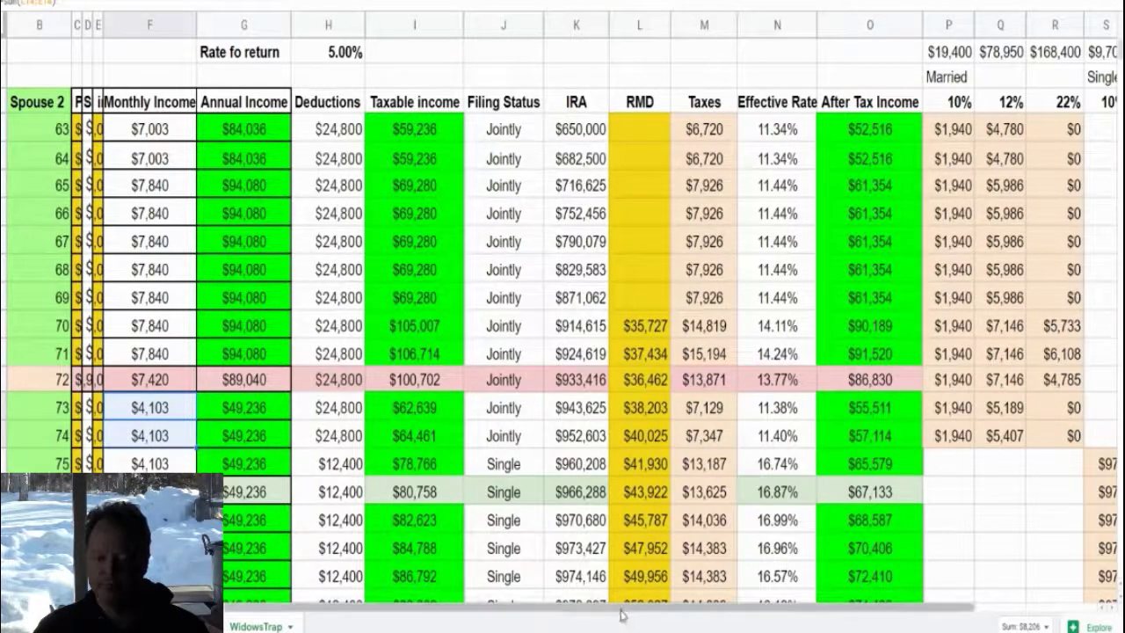
{"action": "scroll", "coordinate": [38, 409], "scroll_direction": "left", "scroll_amount": 1}
{"action": "left_click_drag", "start_coordinate": [39, 408], "coordinate": [580, 417]}
{"action": "left_click", "coordinate": [578, 414]}
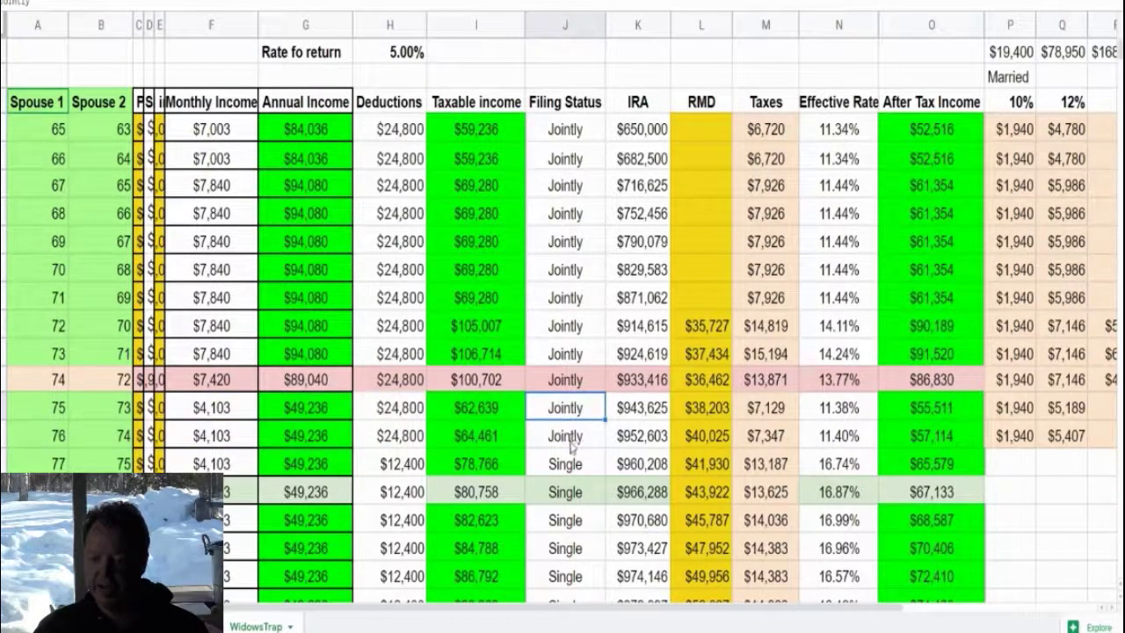
{"action": "left_click", "coordinate": [573, 429]}
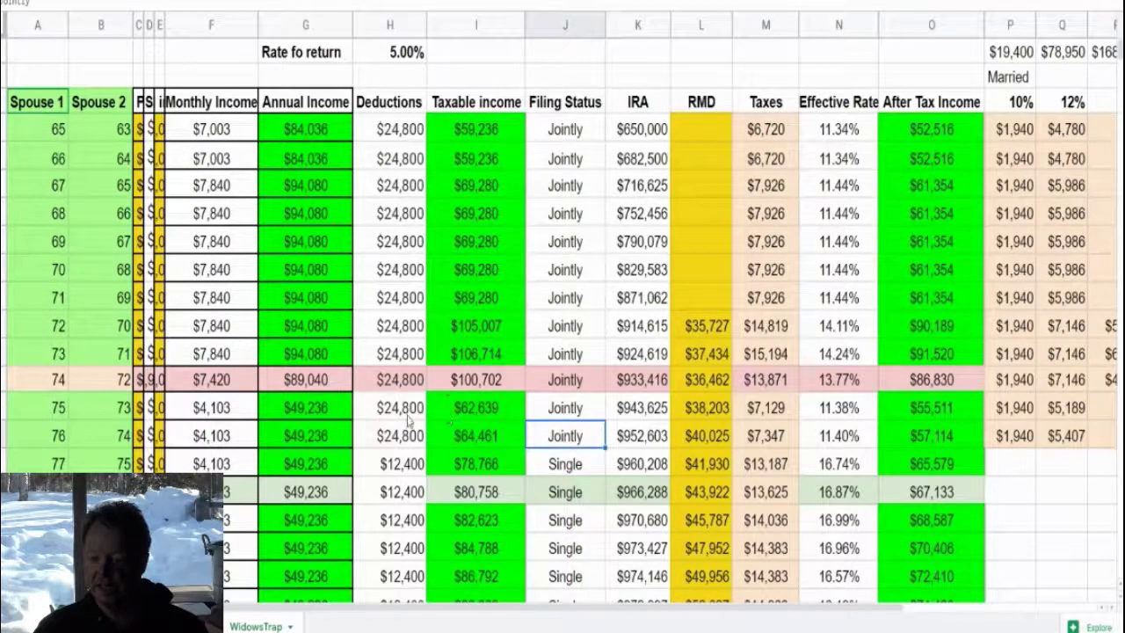
{"action": "left_click_drag", "start_coordinate": [410, 411], "coordinate": [410, 436]}
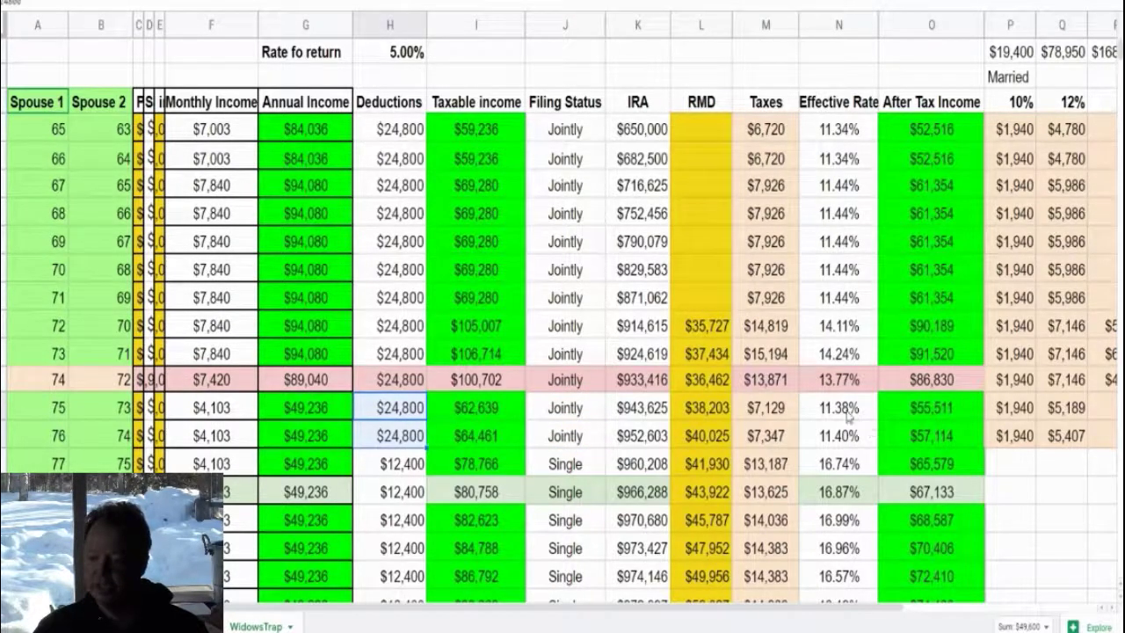
{"action": "left_click_drag", "start_coordinate": [849, 411], "coordinate": [849, 437]}
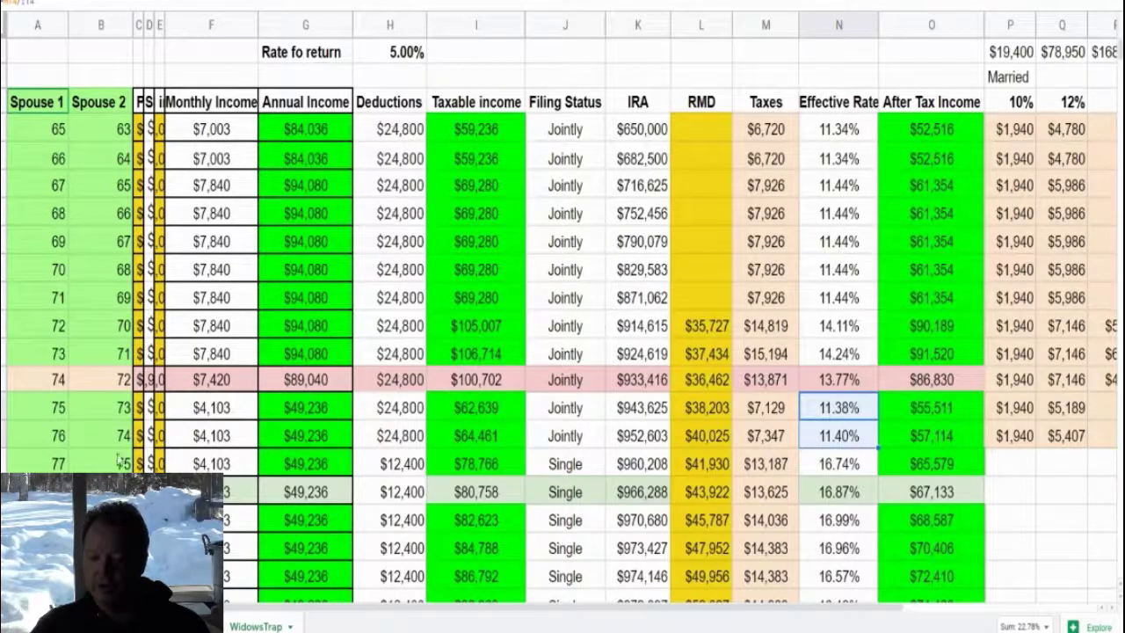
Step: Check the deductions and effective rate in the first single-filing year, at Spouse 1's age 77
{"action": "left_click", "coordinate": [40, 463]}
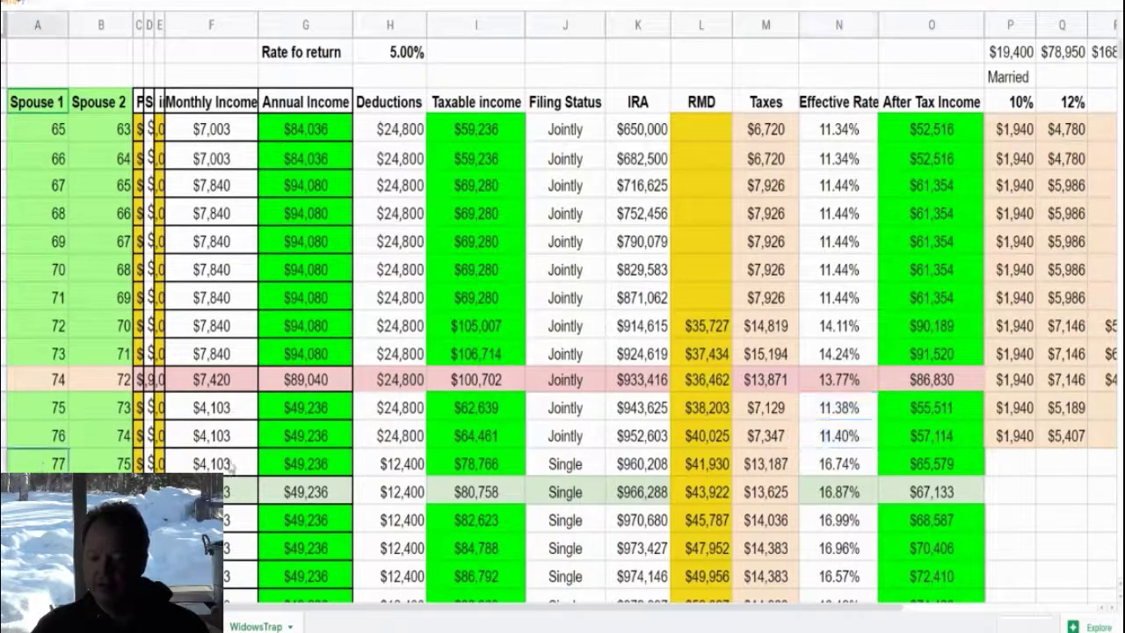
{"action": "left_click", "coordinate": [382, 472]}
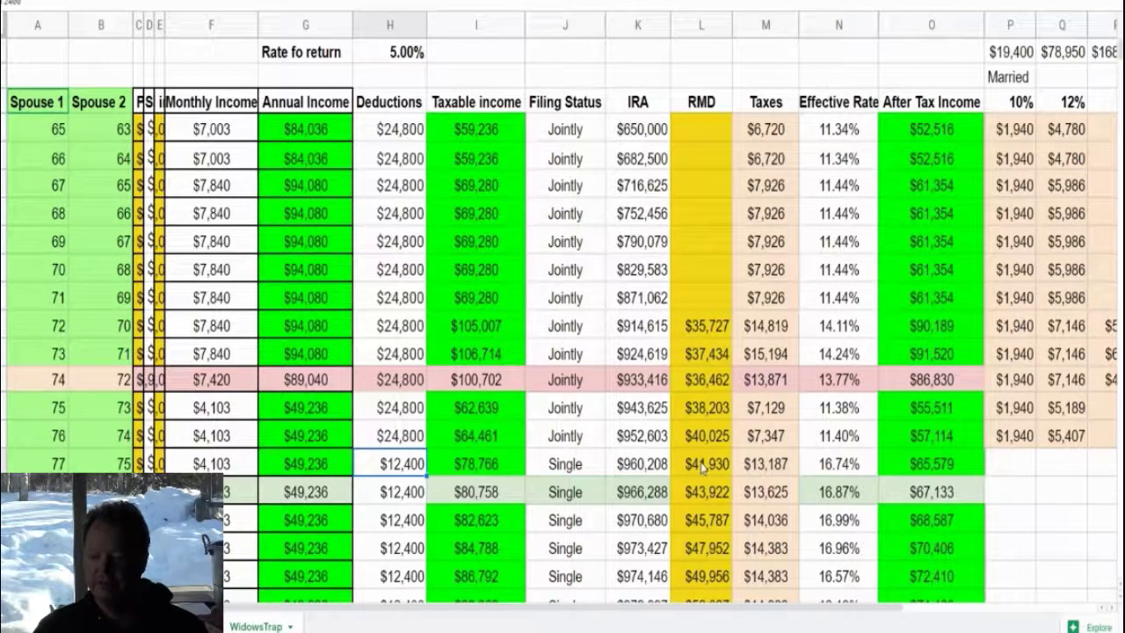
{"action": "left_click", "coordinate": [832, 467]}
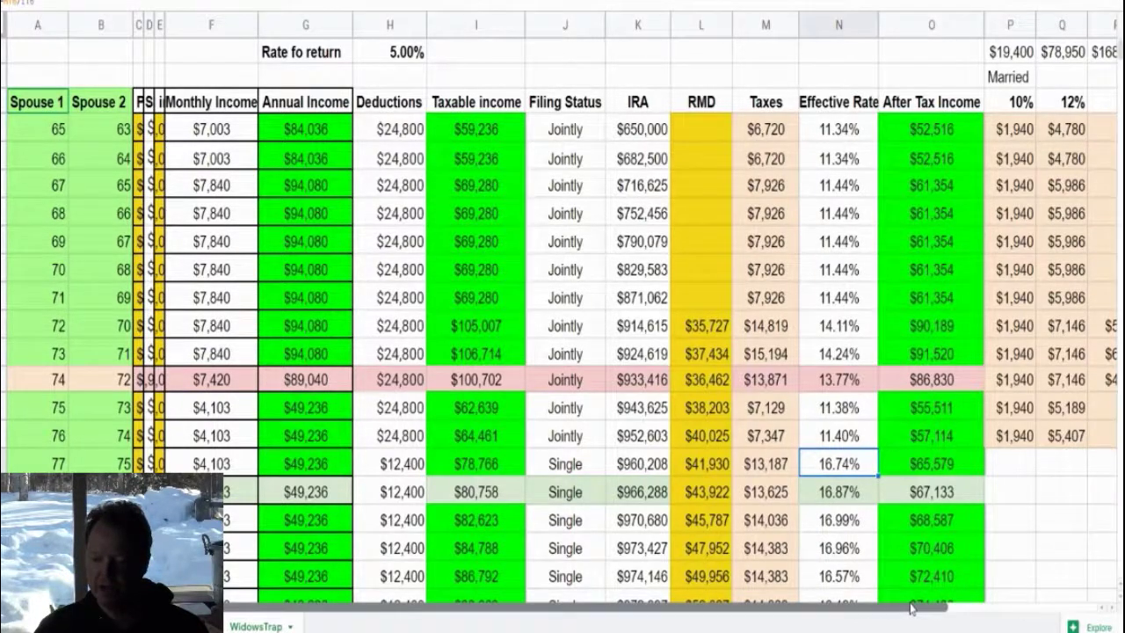
Step: Examine the single tax bracket limits and rates, including the 10% income limit and the 22% column's tax amounts
{"action": "left_click_drag", "start_coordinate": [911, 609], "coordinate": [1097, 618]}
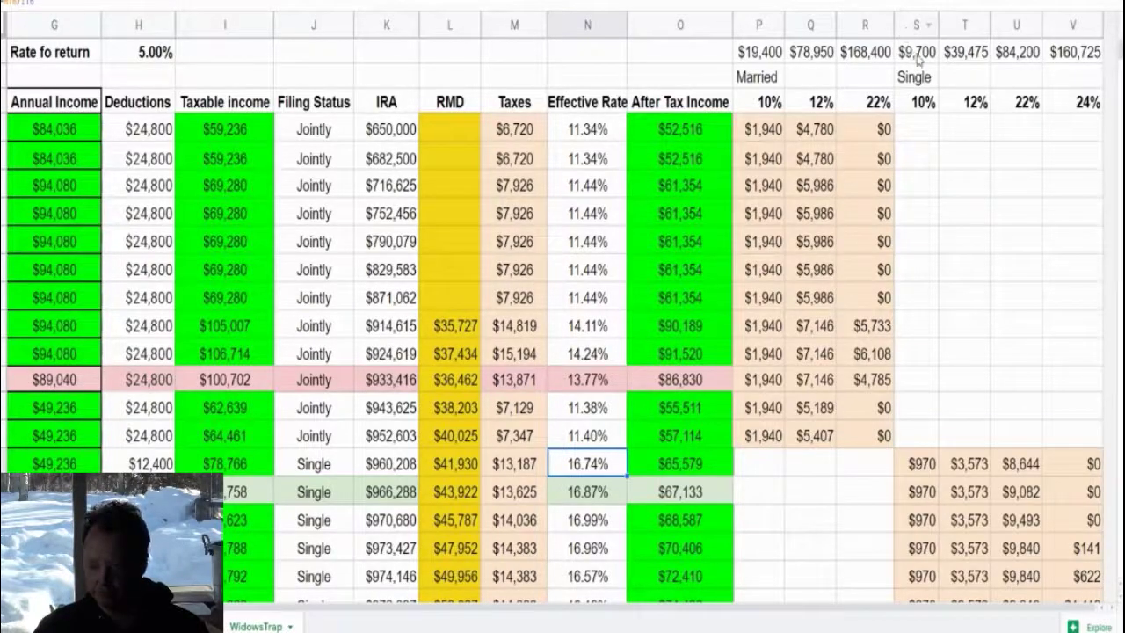
{"action": "mouse_move", "coordinate": [921, 56]}
{"action": "left_mouse_down"}
{"action": "mouse_move", "coordinate": [1051, 84]}
{"action": "mouse_move", "coordinate": [1051, 103]}
{"action": "left_mouse_up"}
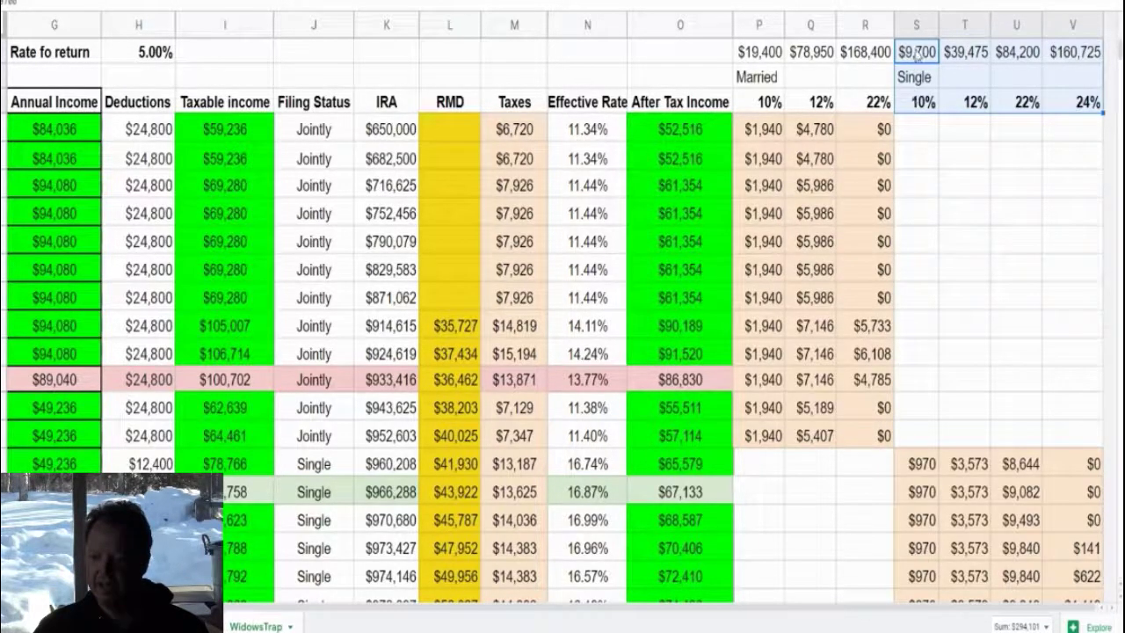
{"action": "left_click", "coordinate": [909, 55]}
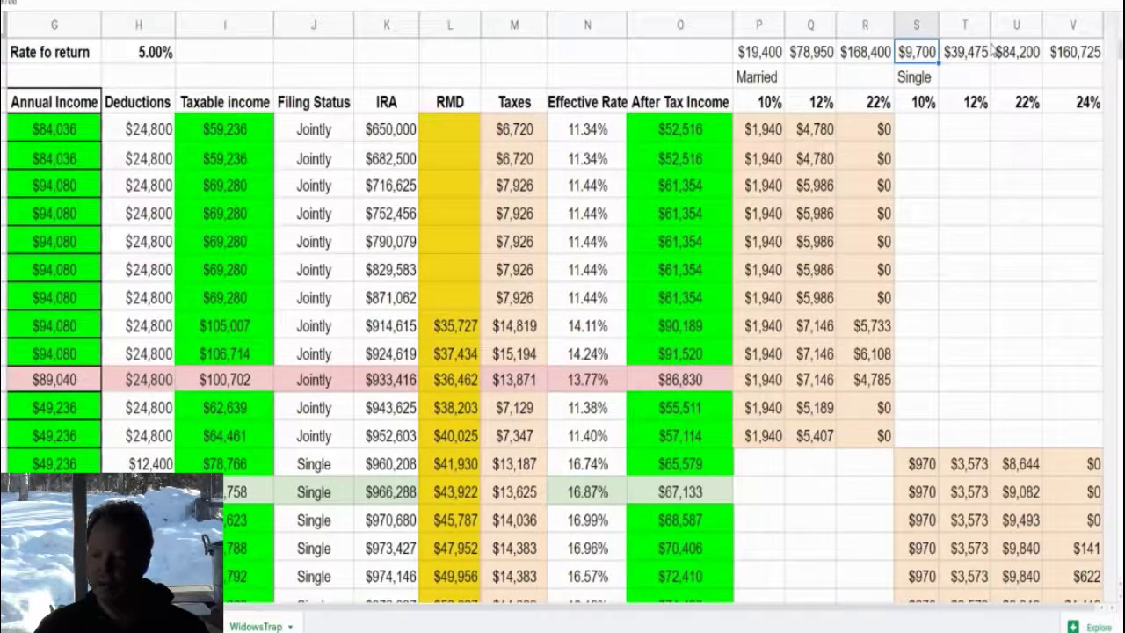
{"action": "left_click", "coordinate": [1020, 103]}
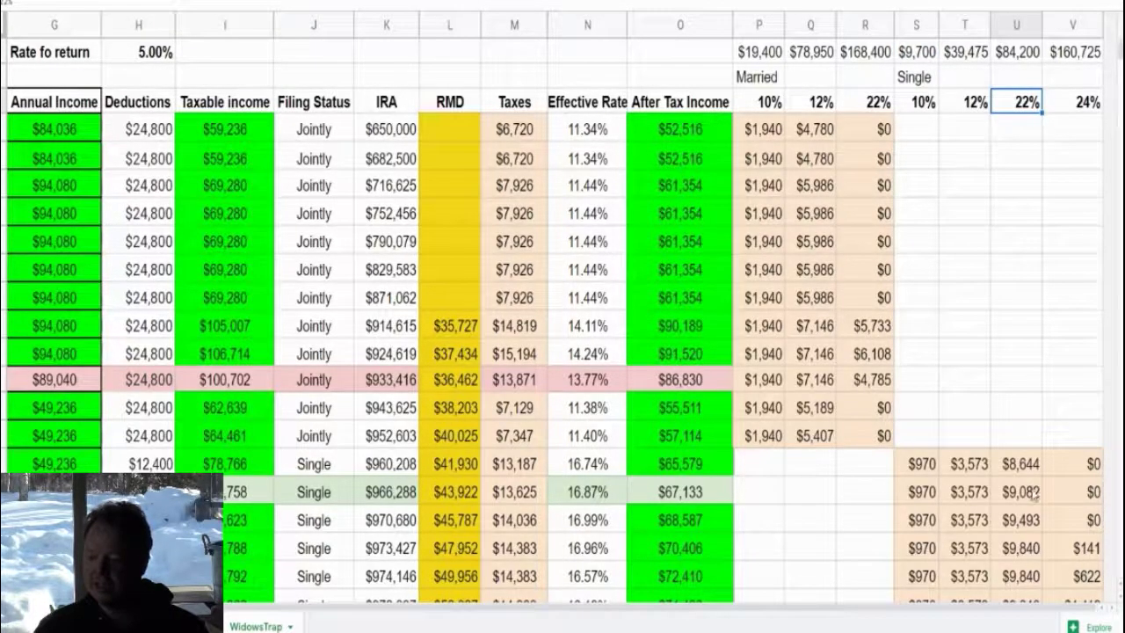
{"action": "scroll", "coordinate": [563, 326], "scroll_direction": "down", "scroll_amount": 5}
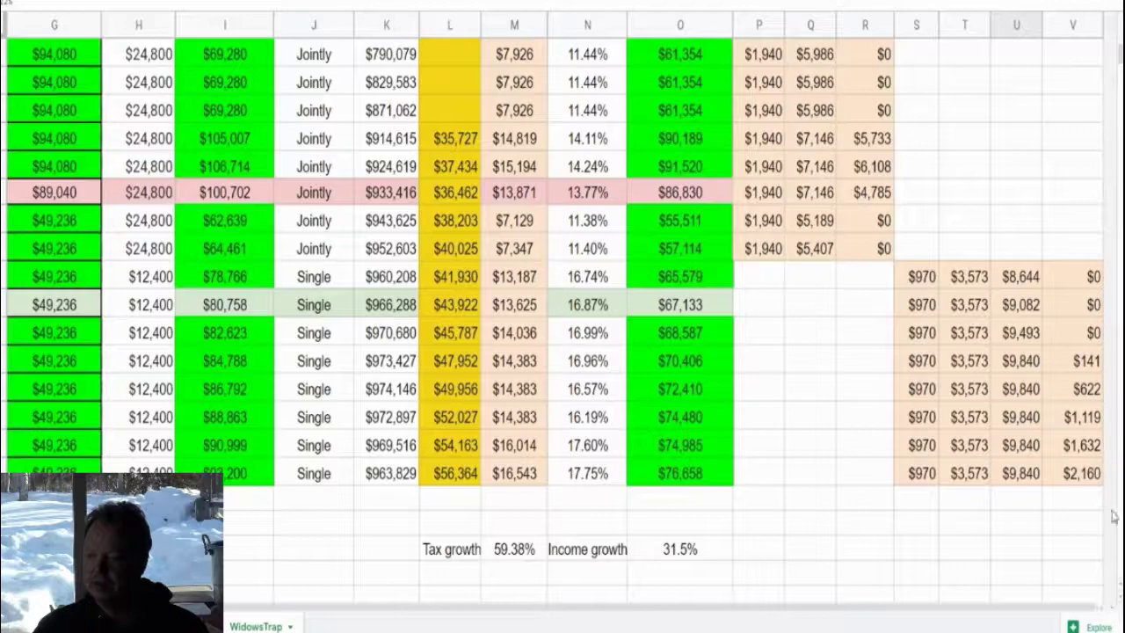
Step: Inspect the single 24% bracket column from its header down to the last rows' tax amounts
{"action": "scroll", "coordinate": [1073, 198], "scroll_direction": "up", "scroll_amount": 5}
{"action": "left_click", "coordinate": [1065, 107]}
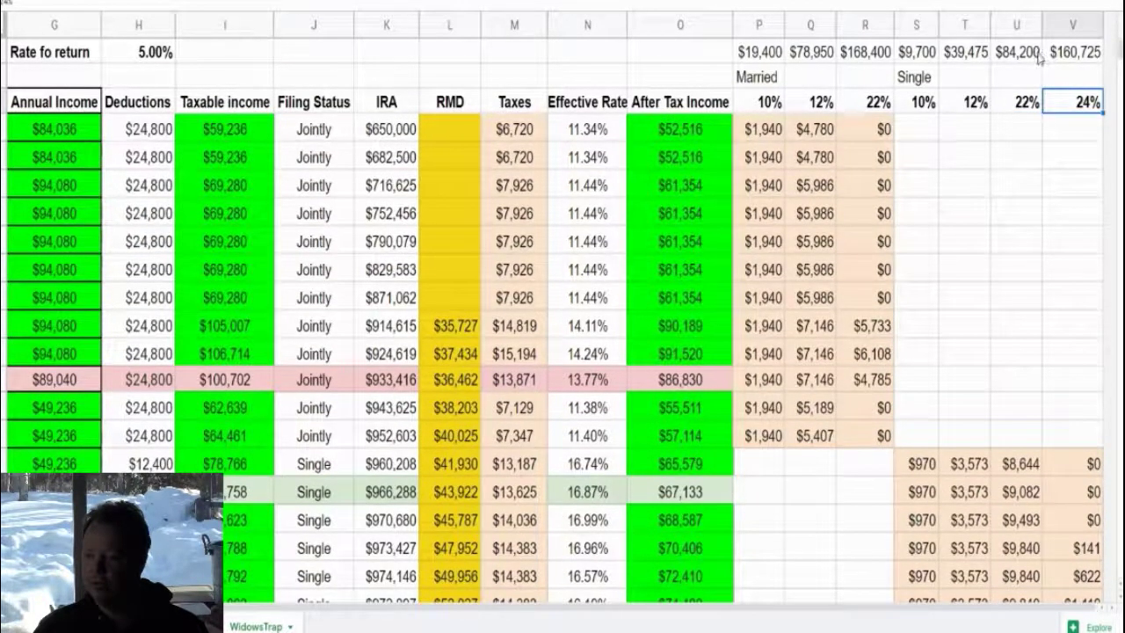
{"action": "scroll", "coordinate": [1049, 151], "scroll_direction": "down", "scroll_amount": 3}
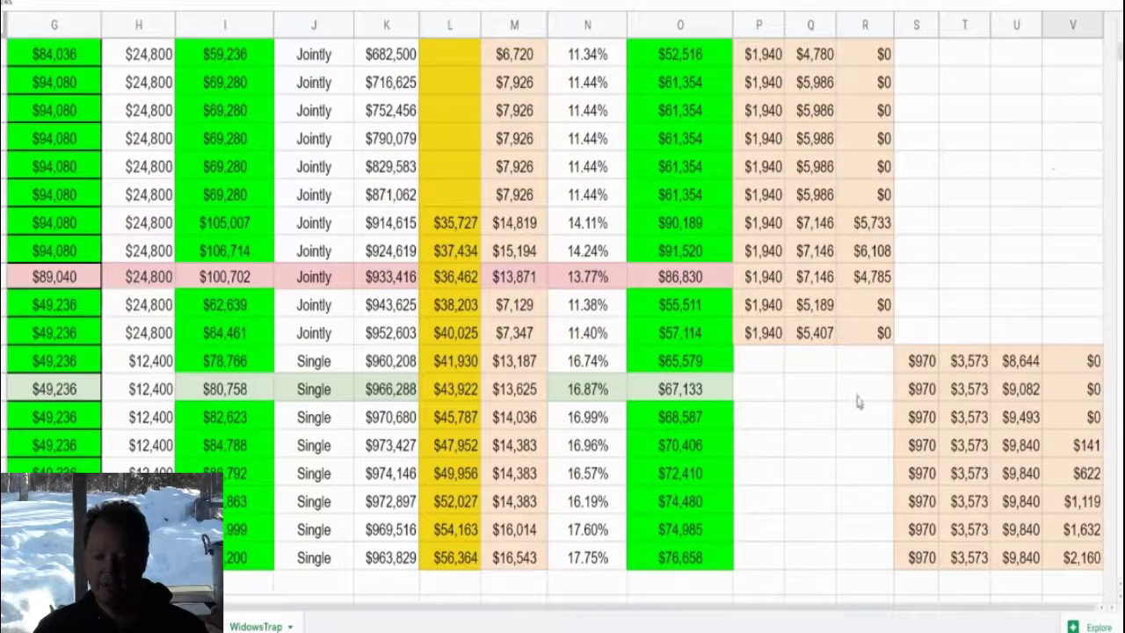
Step: Compare taxable income from Spouse 1's age 80 through the last row with the single 24% bracket tax amounts
{"action": "left_click", "coordinate": [215, 447]}
{"action": "left_click_drag", "start_coordinate": [215, 447], "coordinate": [219, 530]}
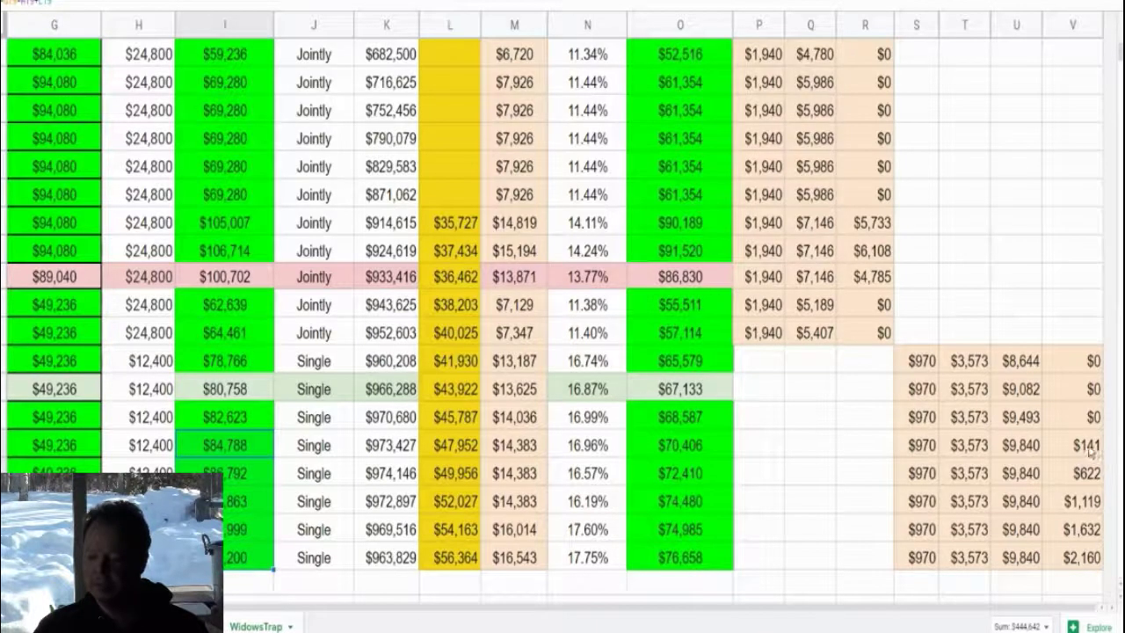
{"action": "left_click_drag", "start_coordinate": [1090, 446], "coordinate": [1090, 561]}
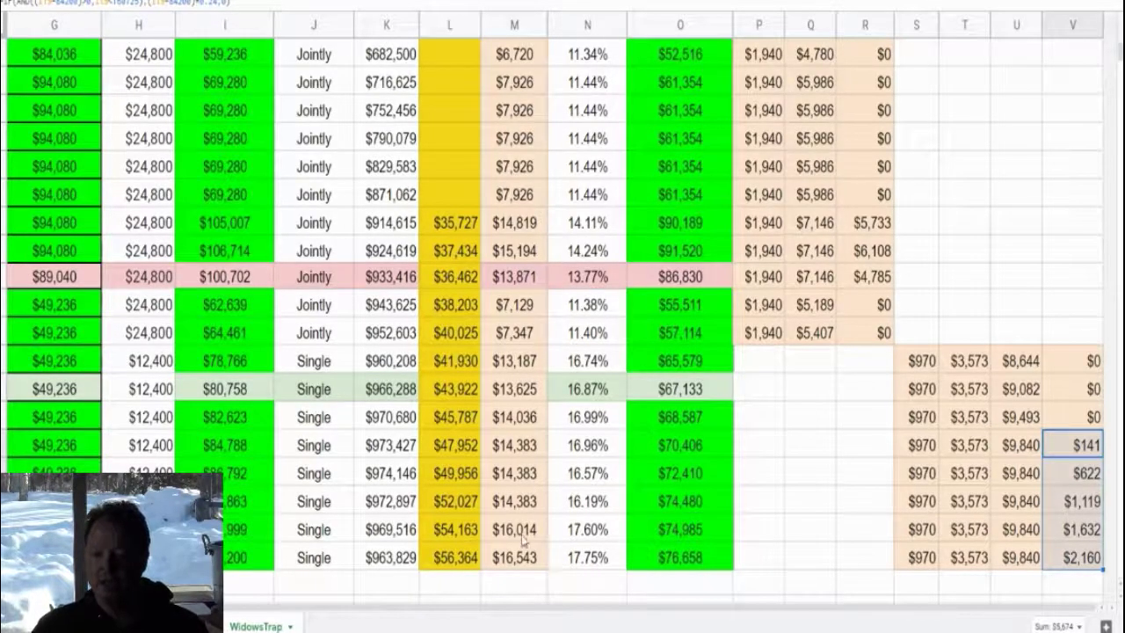
Step: Compare the taxes in the last year before RMDs begin with the taxes in the table's final year
{"action": "left_click", "coordinate": [512, 199]}
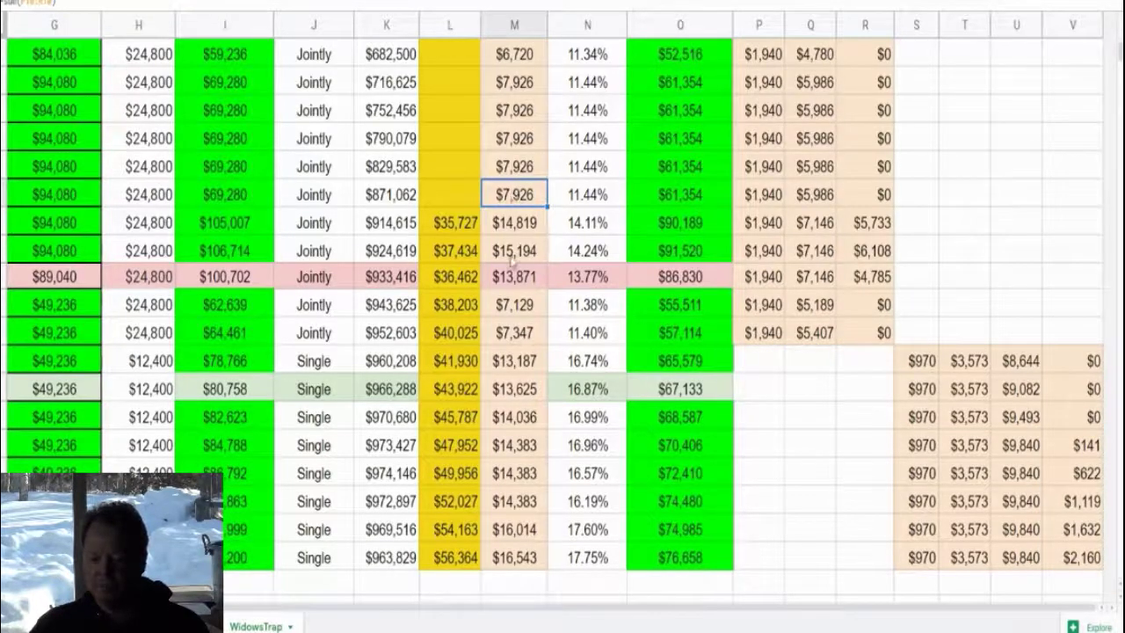
{"action": "left_click", "coordinate": [514, 557]}
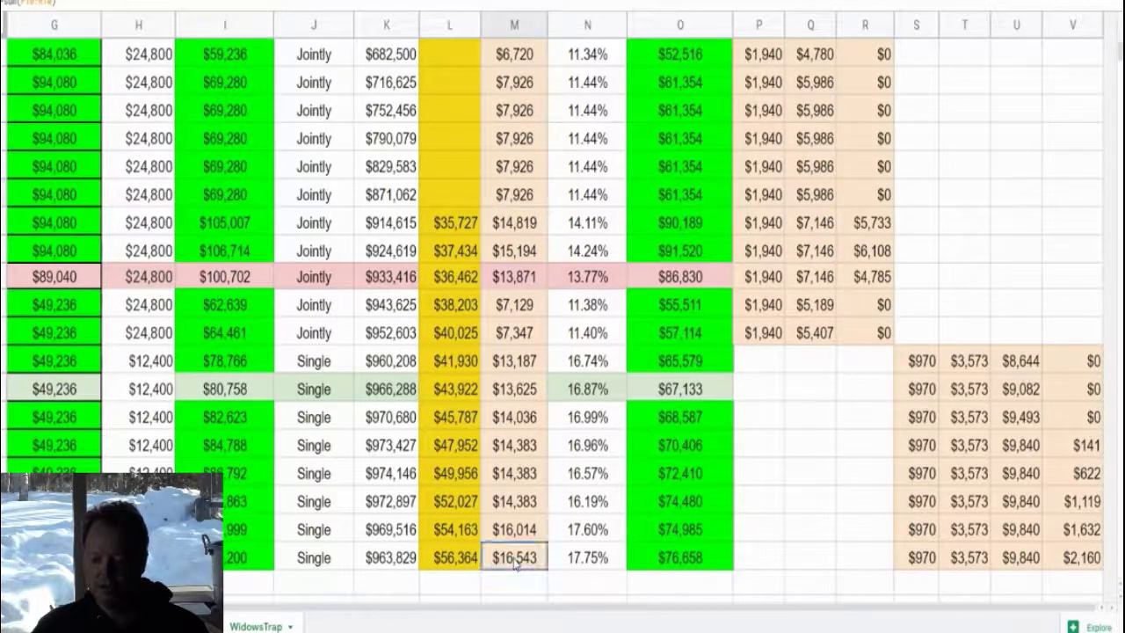
{"action": "mouse_move", "coordinate": [515, 607]}
{"action": "left_mouse_down"}
{"action": "mouse_move", "coordinate": [390, 624]}
{"action": "mouse_move", "coordinate": [514, 615]}
{"action": "left_mouse_up"}
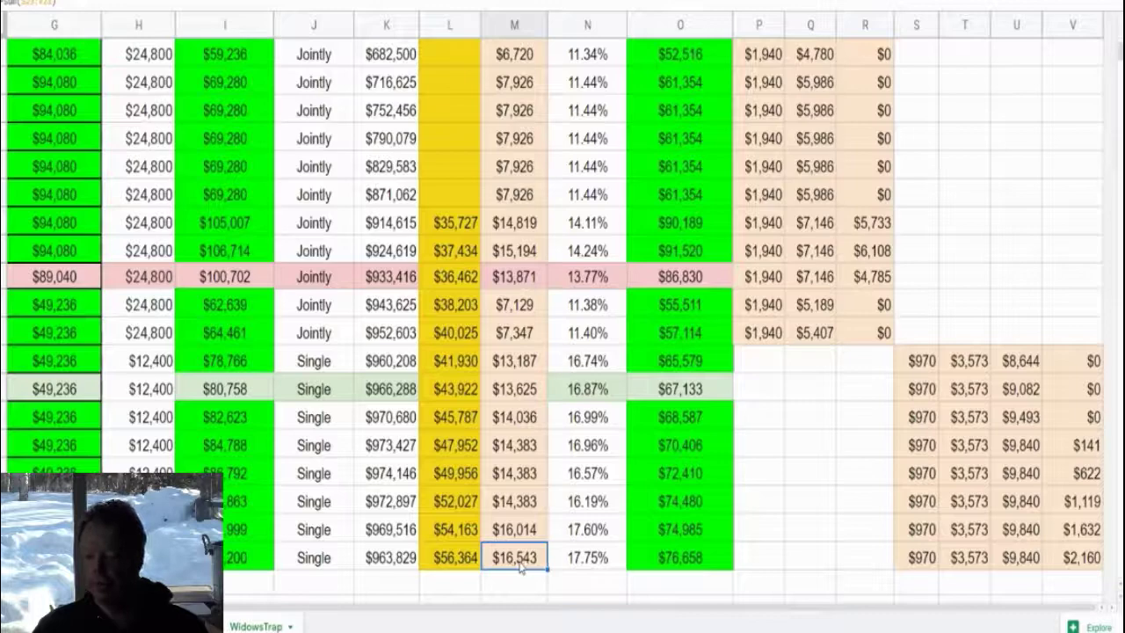
{"action": "left_click", "coordinate": [514, 195]}
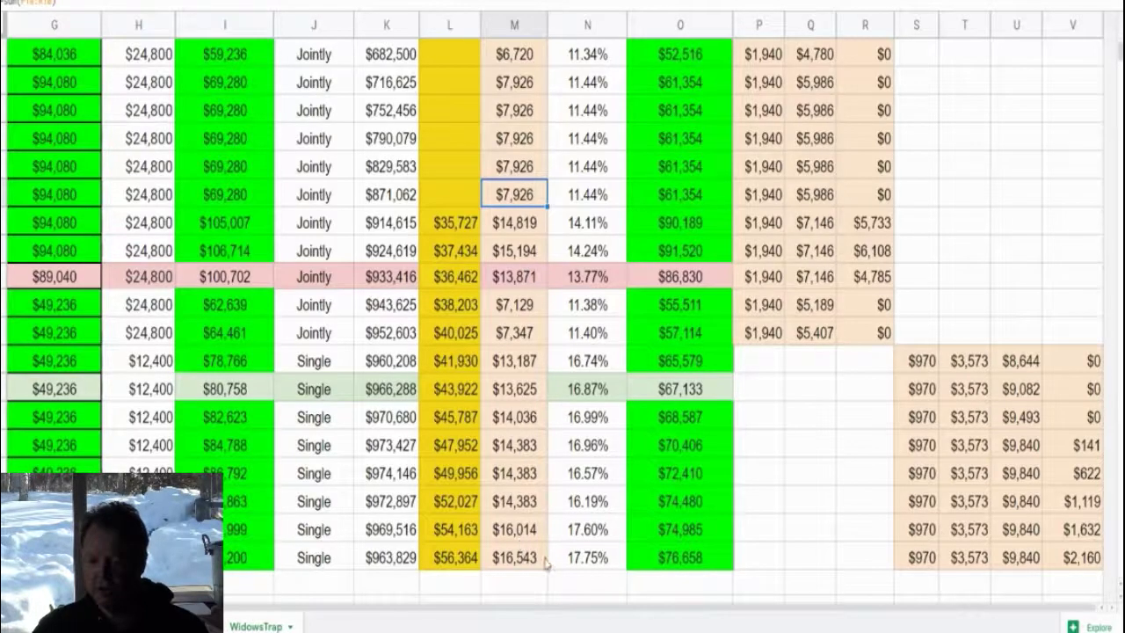
Step: Compare effective rates at Spouse 1's ages 71 and 77, and taxes in the last joint and first single years
{"action": "left_click", "coordinate": [581, 197]}
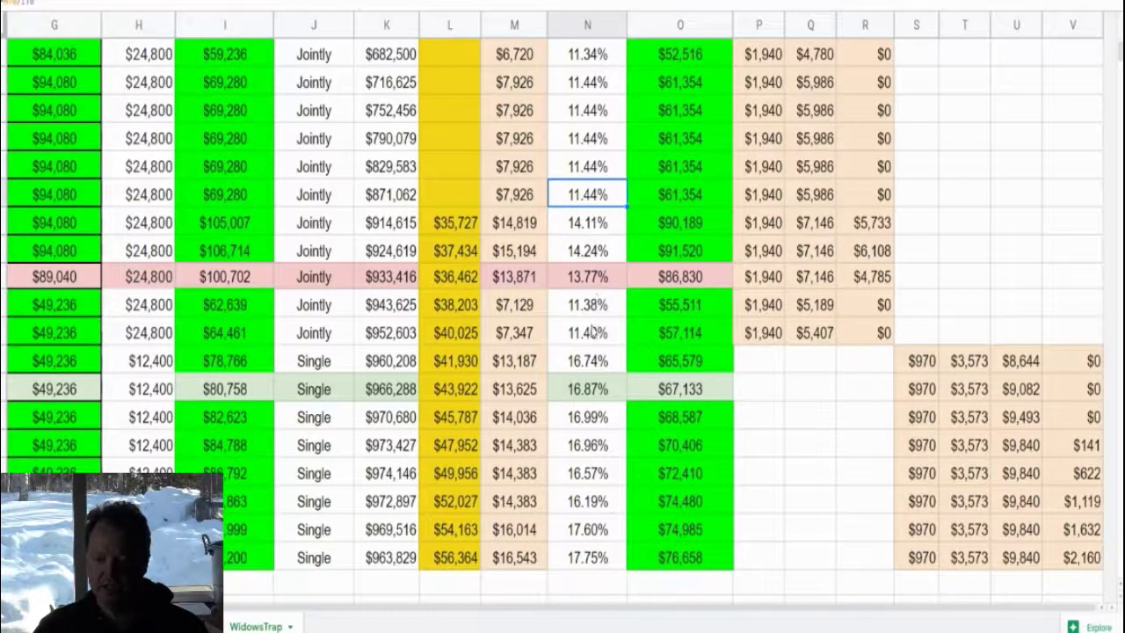
{"action": "left_click", "coordinate": [587, 366]}
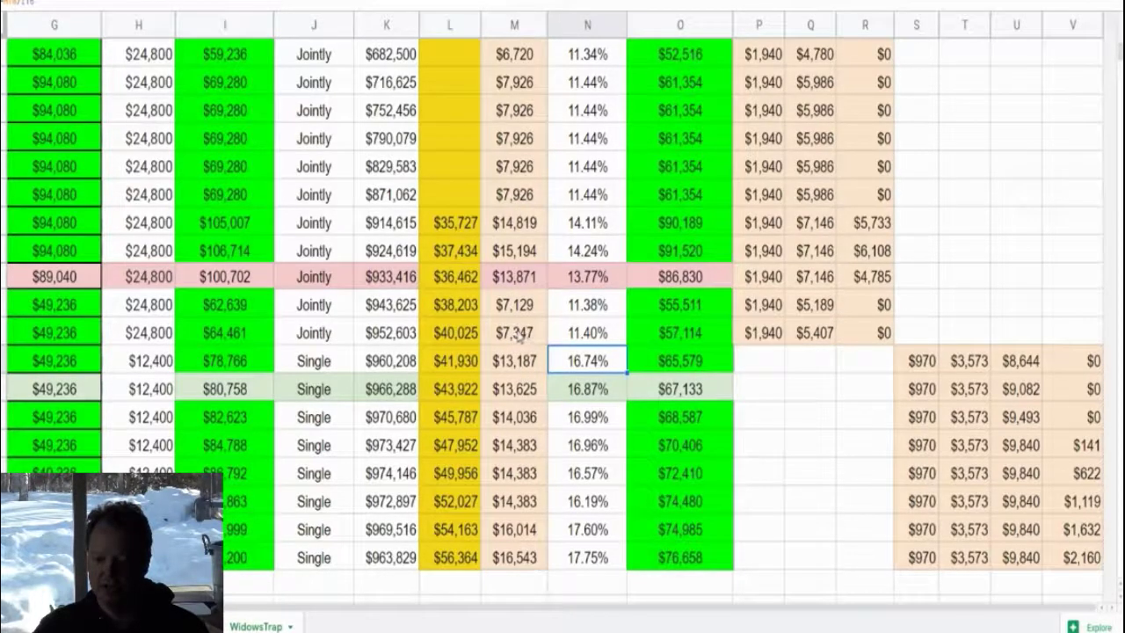
{"action": "left_click", "coordinate": [516, 339]}
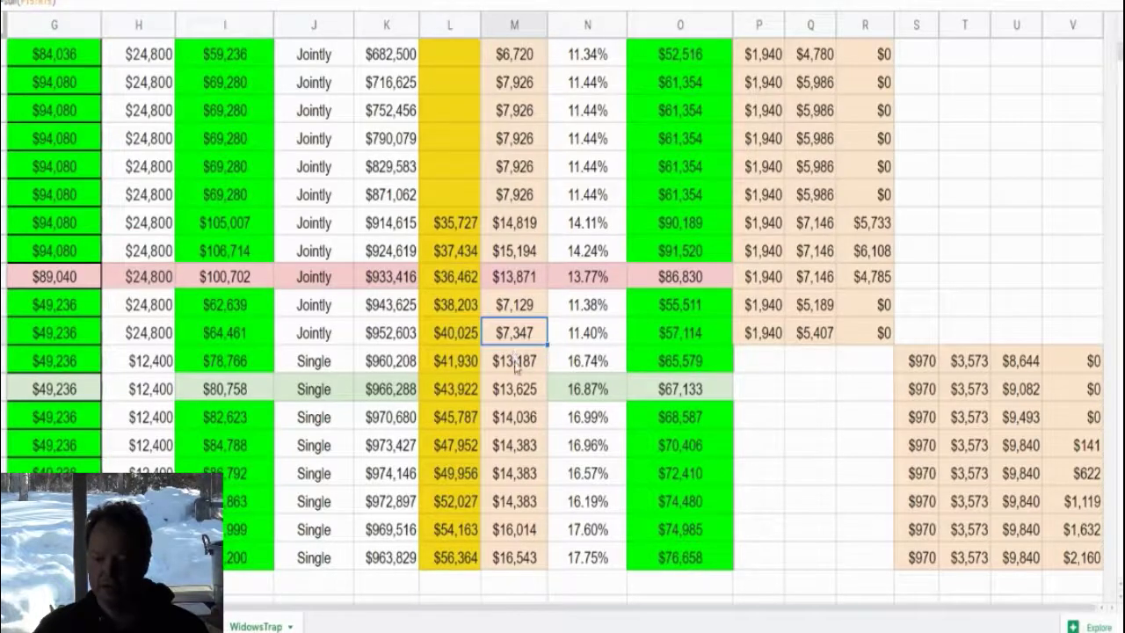
{"action": "left_click", "coordinate": [516, 369]}
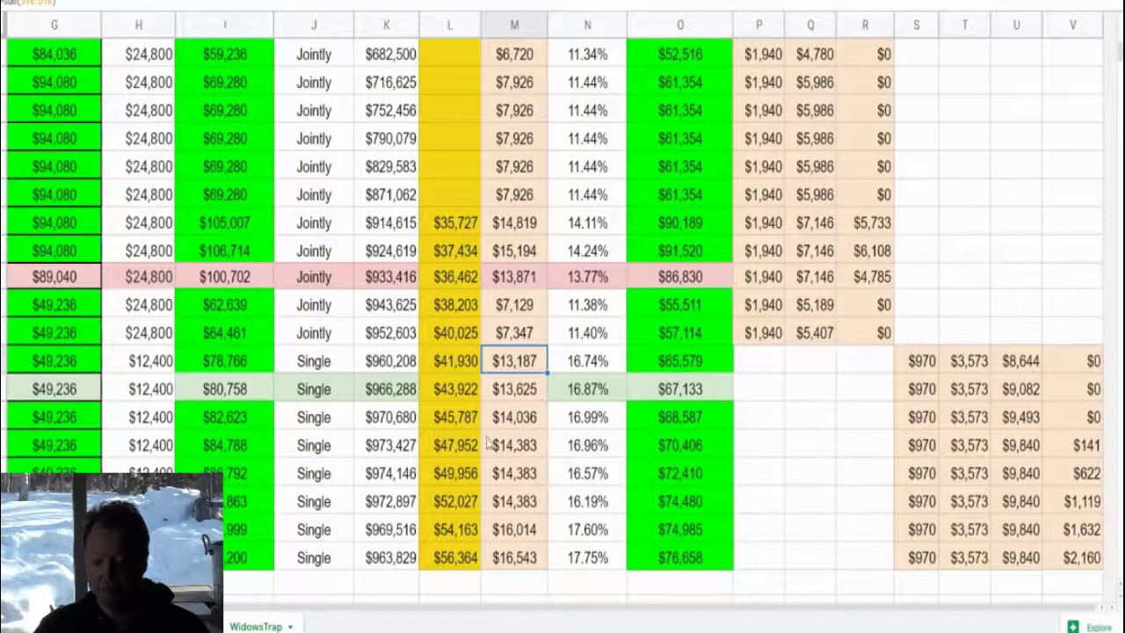
Step: Examine the RMD amounts from Spouse 1's age 75 through the last row against the earlier years of the table
{"action": "left_click_drag", "start_coordinate": [458, 304], "coordinate": [464, 558]}
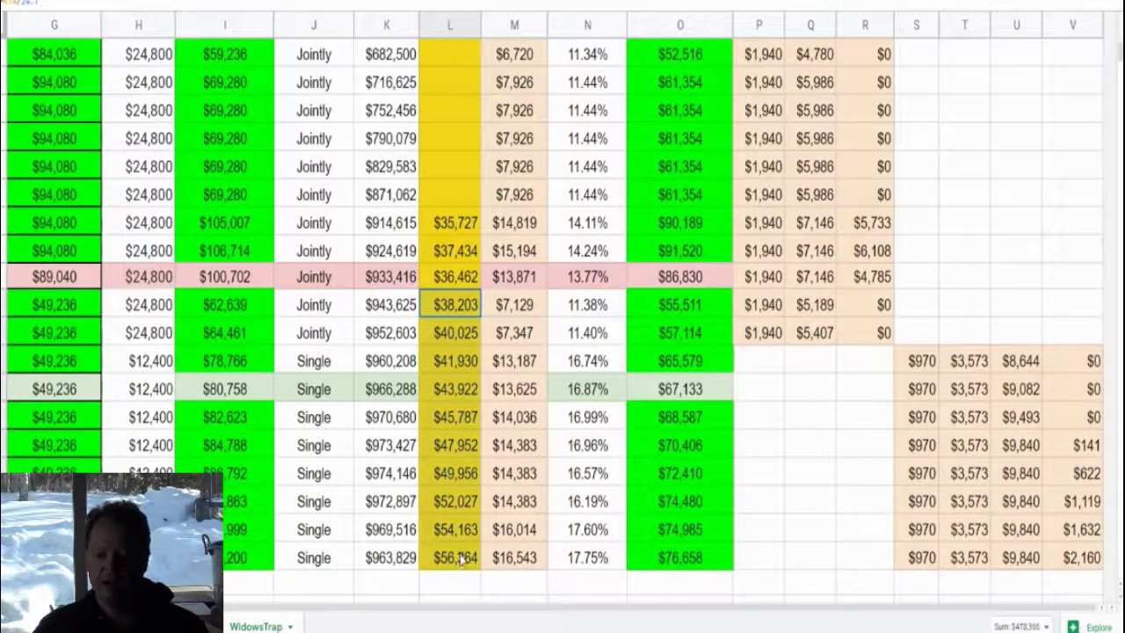
{"action": "scroll", "coordinate": [457, 351], "scroll_direction": "up", "scroll_amount": 2}
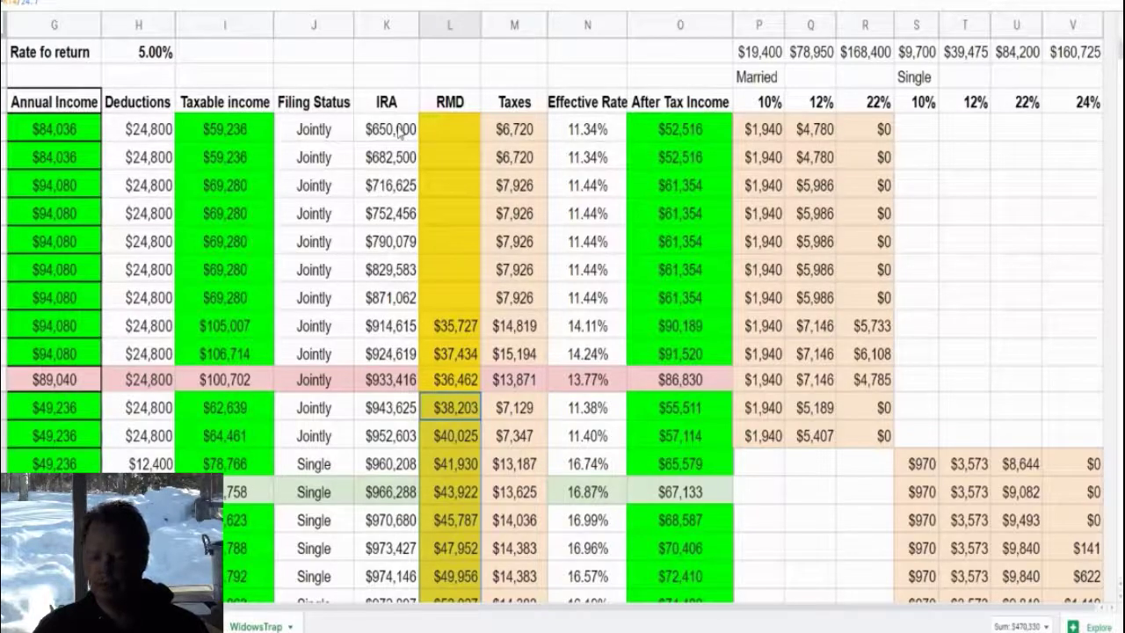
{"action": "scroll", "coordinate": [459, 332], "scroll_direction": "down", "scroll_amount": 2}
{"action": "scroll", "coordinate": [460, 328], "scroll_direction": "up", "scroll_amount": 2}
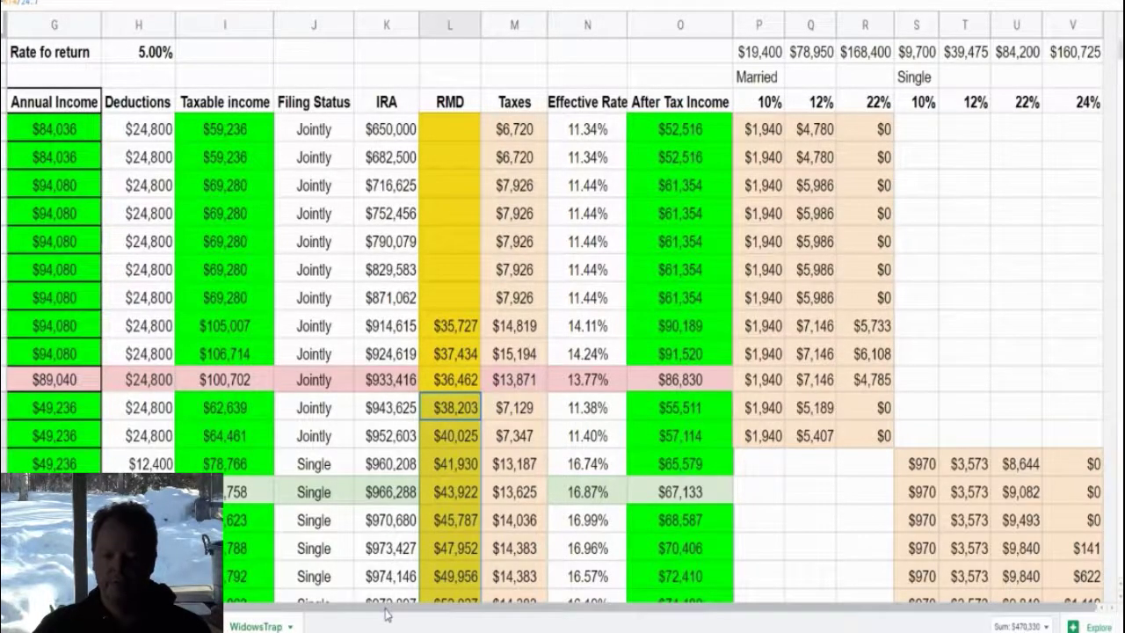
Step: Review the couple's early years from Spouse 1's age 65 to 70 against the married 22% column and 12% income limit
{"action": "left_click_drag", "start_coordinate": [386, 607], "coordinate": [264, 611]}
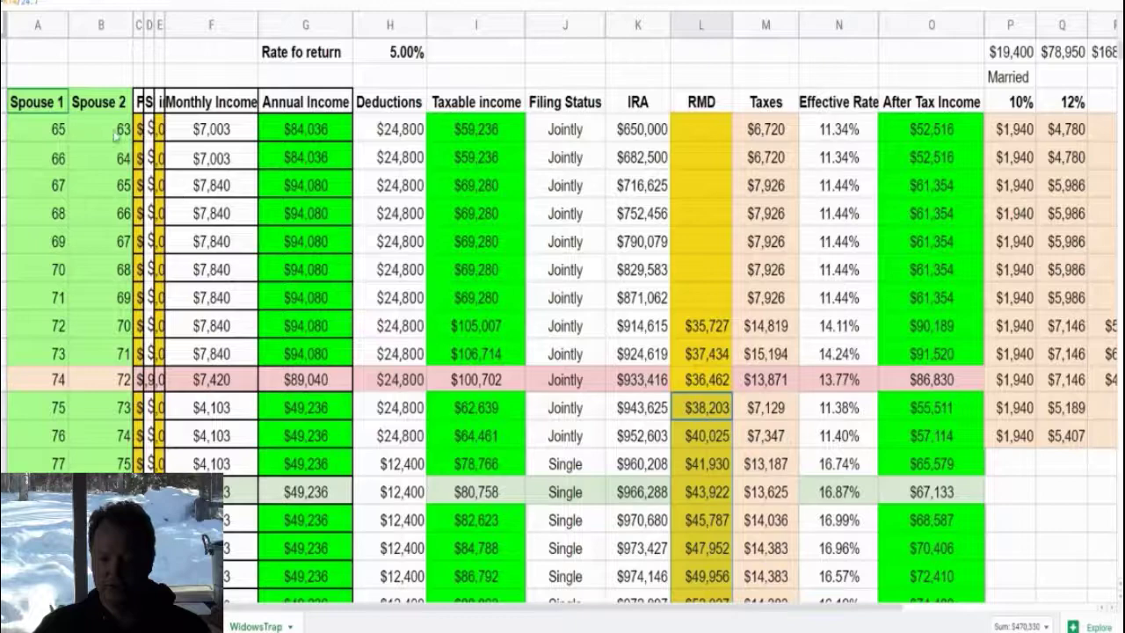
{"action": "left_click_drag", "start_coordinate": [57, 129], "coordinate": [122, 277]}
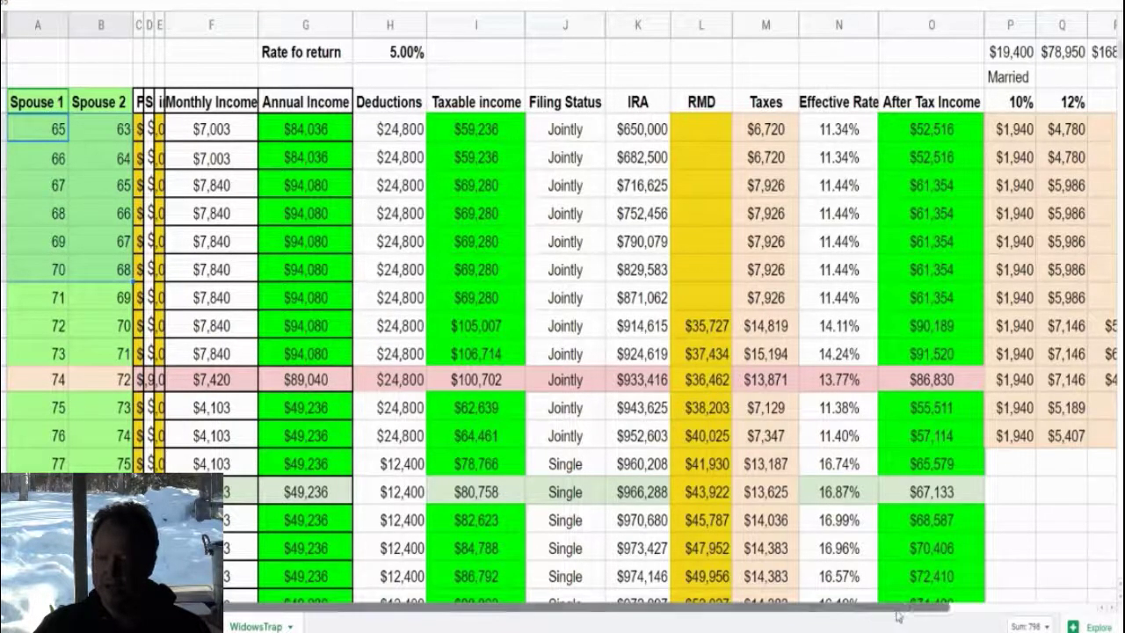
{"action": "scroll", "coordinate": [945, 607], "scroll_direction": "right", "scroll_amount": 1}
{"action": "left_click_drag", "start_coordinate": [1046, 127], "coordinate": [1049, 233]}
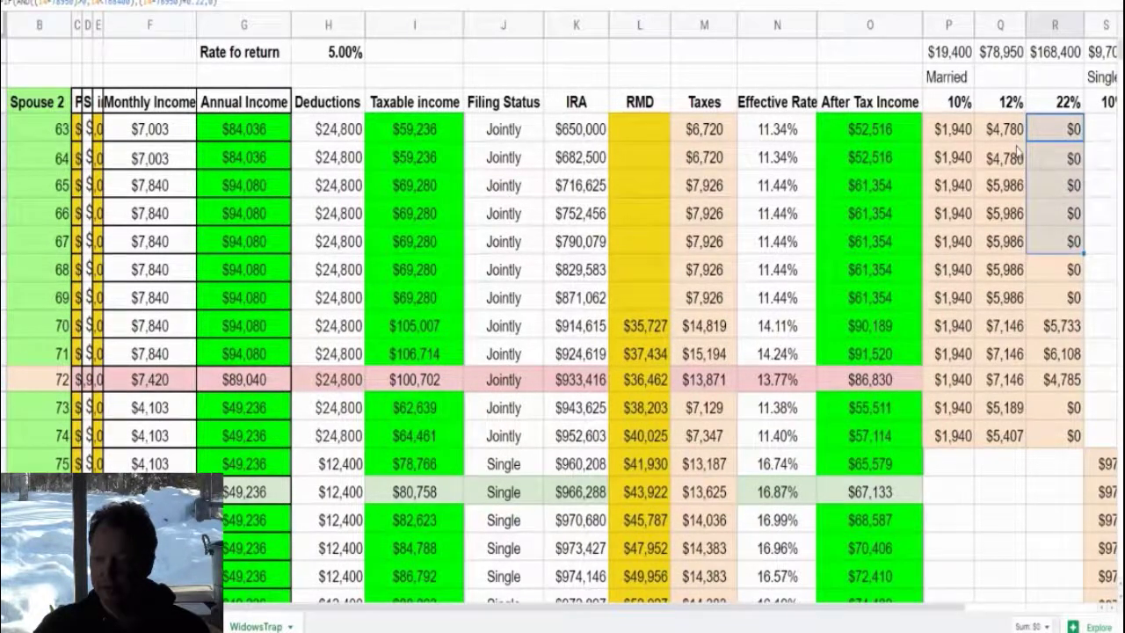
{"action": "left_click", "coordinate": [1006, 56]}
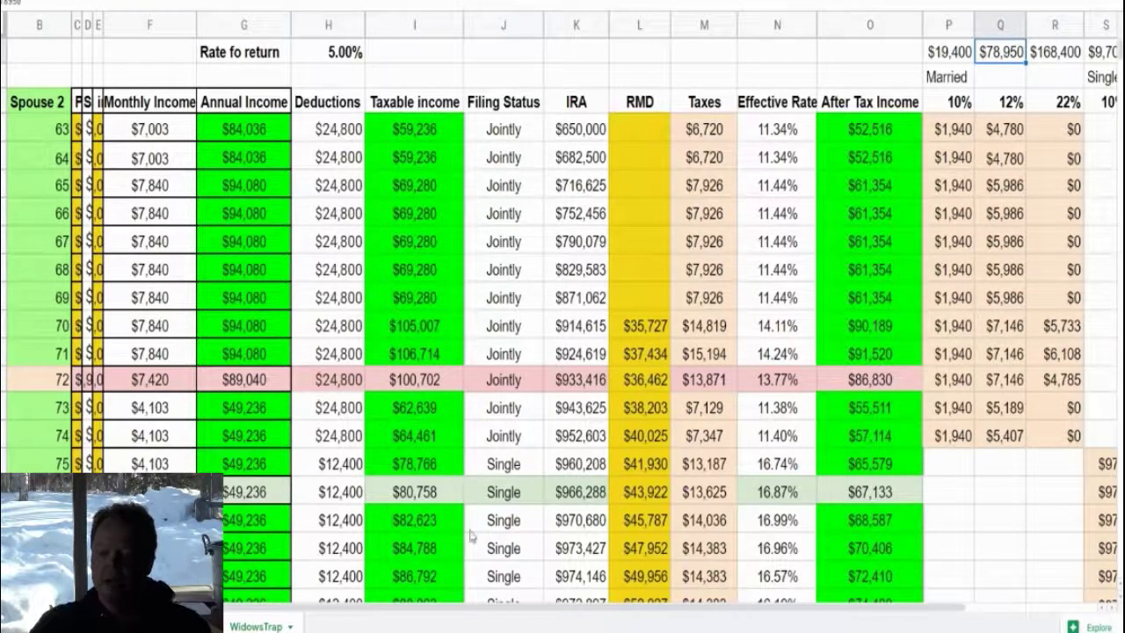
Step: Inspect the starting IRA balance and the years without RMDs, through Spouse 1's age 71
{"action": "left_click", "coordinate": [582, 136]}
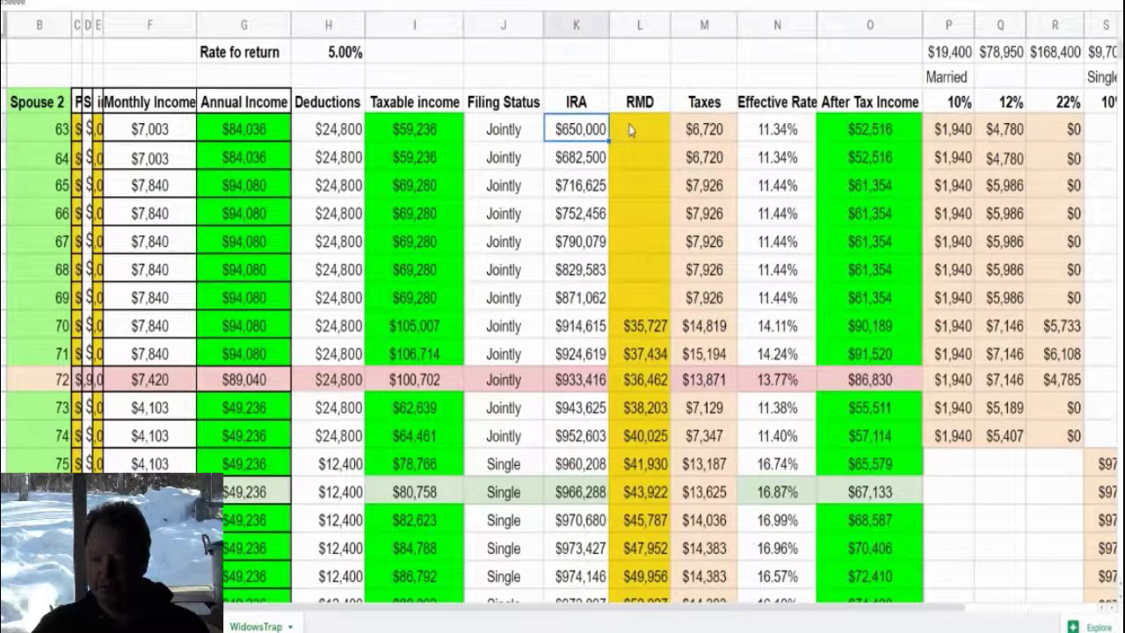
{"action": "mouse_move", "coordinate": [630, 130]}
{"action": "left_mouse_down"}
{"action": "mouse_move", "coordinate": [651, 292]}
{"action": "mouse_move", "coordinate": [649, 136]}
{"action": "left_mouse_up"}
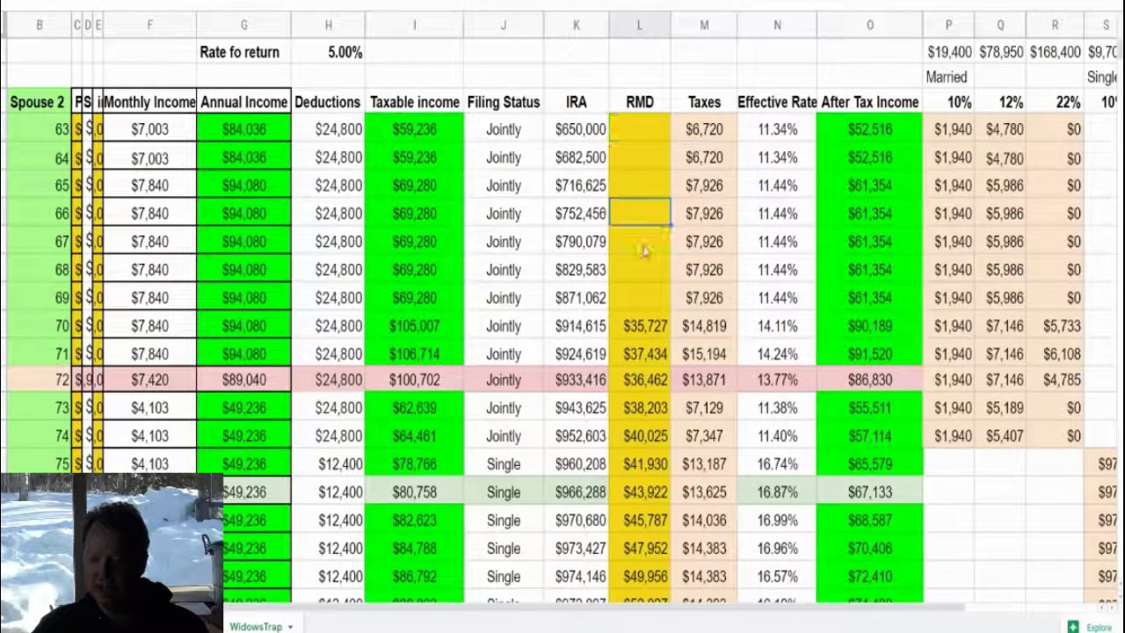
{"action": "left_click", "coordinate": [643, 299]}
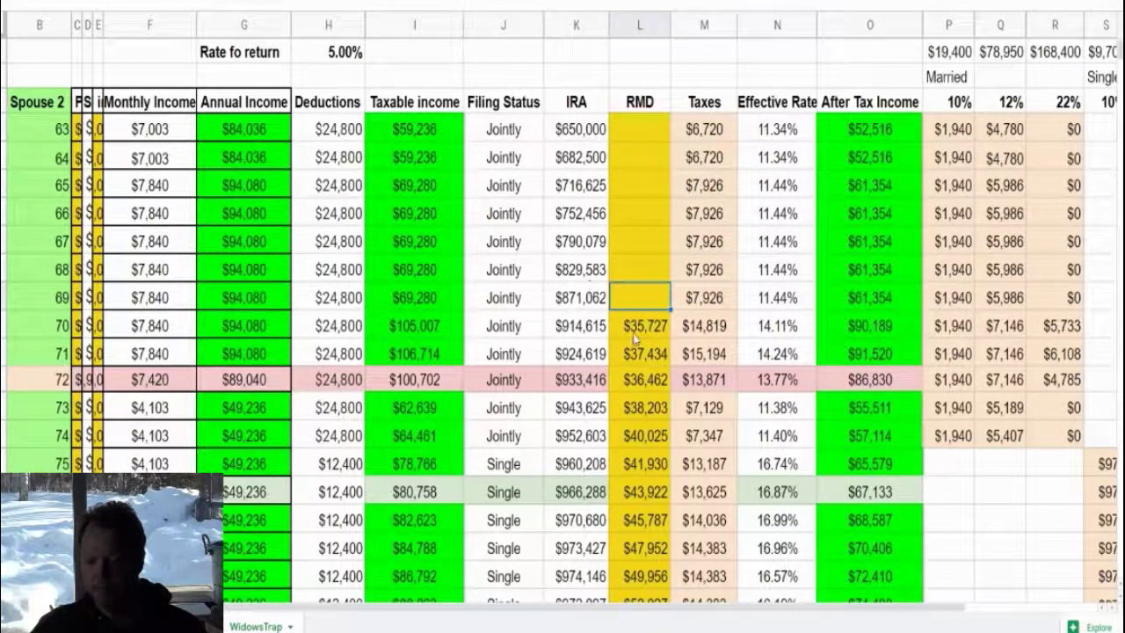
Step: Examine the RMD amounts starting at Spouse 1's age 72 and continuing through age 78
{"action": "left_click_drag", "start_coordinate": [636, 325], "coordinate": [640, 380]}
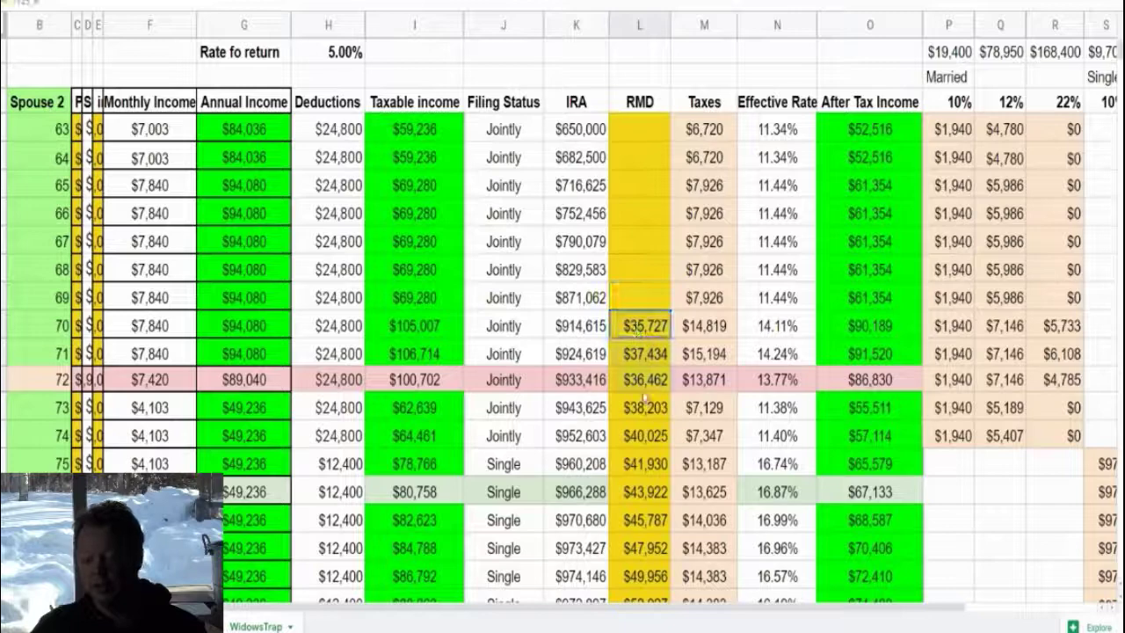
{"action": "left_click", "coordinate": [643, 327]}
{"action": "left_click_drag", "start_coordinate": [643, 327], "coordinate": [644, 386]}
{"action": "left_click", "coordinate": [643, 327]}
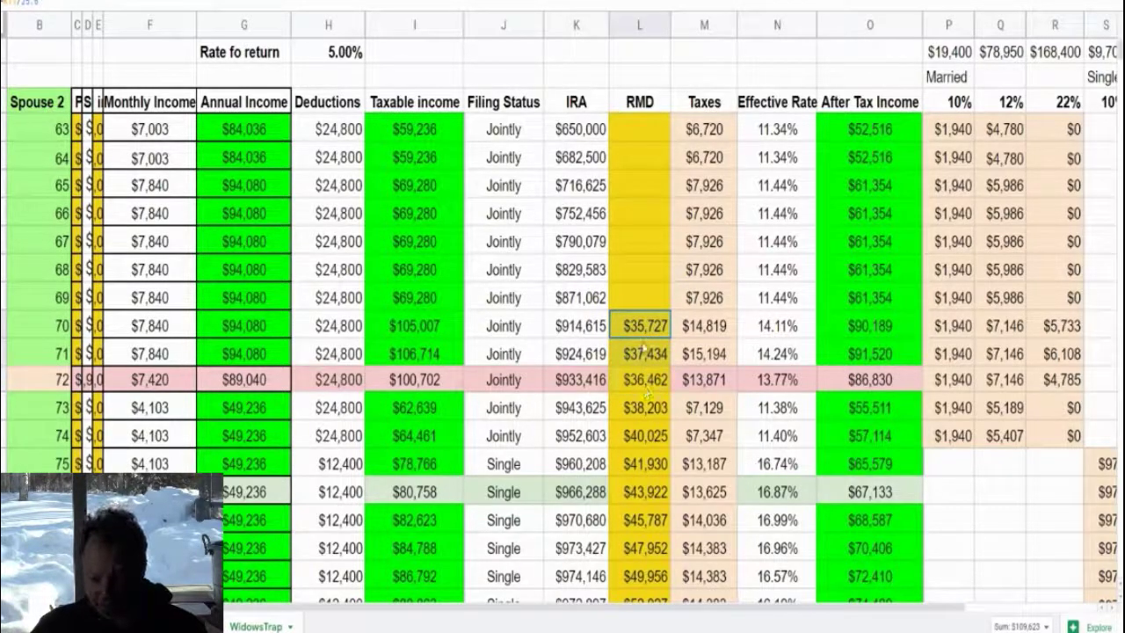
{"action": "left_click", "coordinate": [645, 332]}
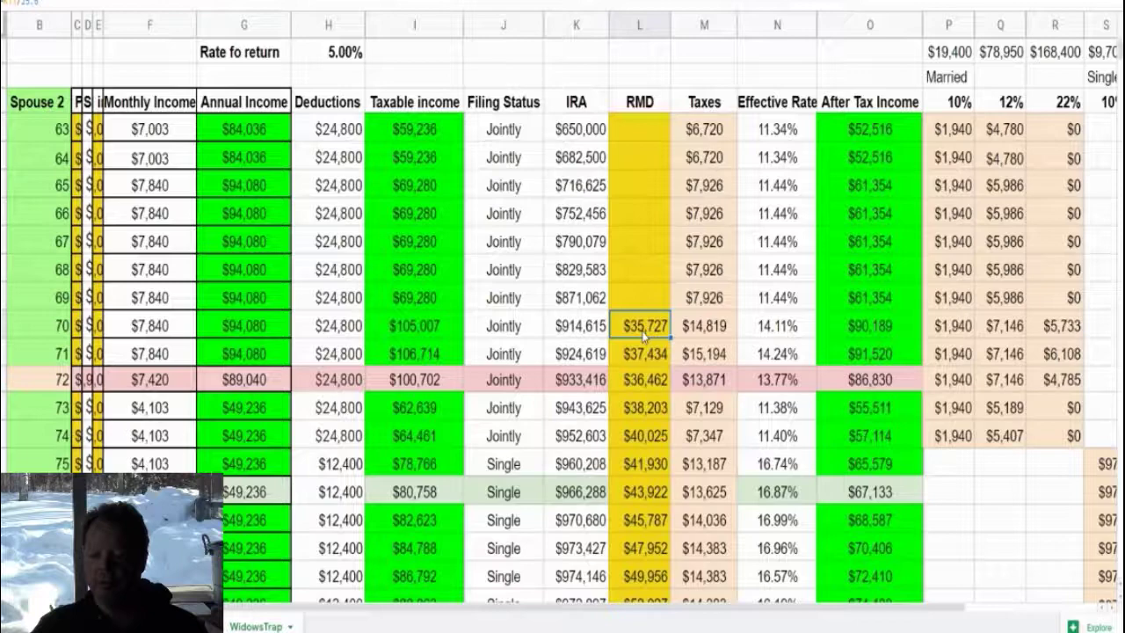
{"action": "left_click_drag", "start_coordinate": [645, 332], "coordinate": [636, 497]}
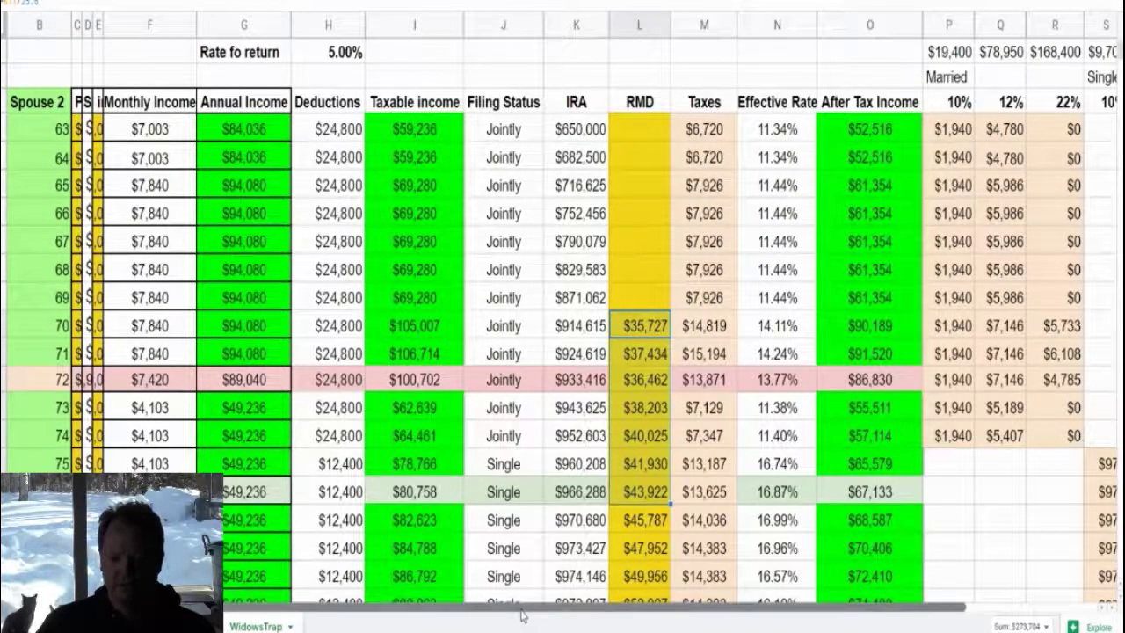
{"action": "left_click_drag", "start_coordinate": [522, 607], "coordinate": [446, 591]}
{"action": "scroll", "coordinate": [440, 492], "scroll_direction": "down", "scroll_amount": 2}
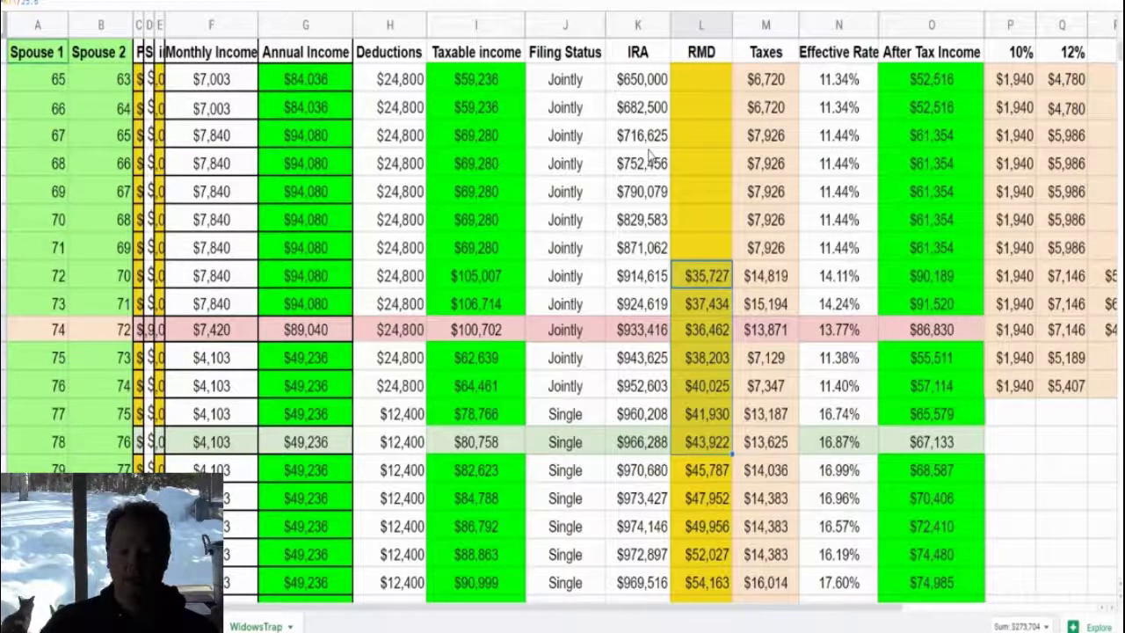
{"action": "scroll", "coordinate": [589, 301], "scroll_direction": "up", "scroll_amount": 1}
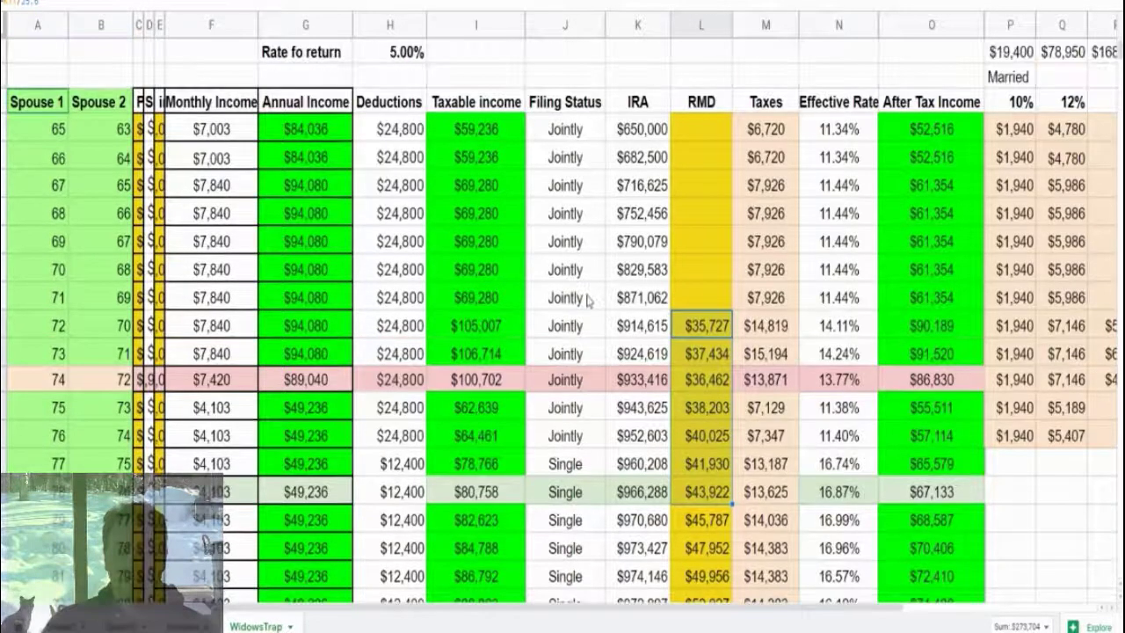